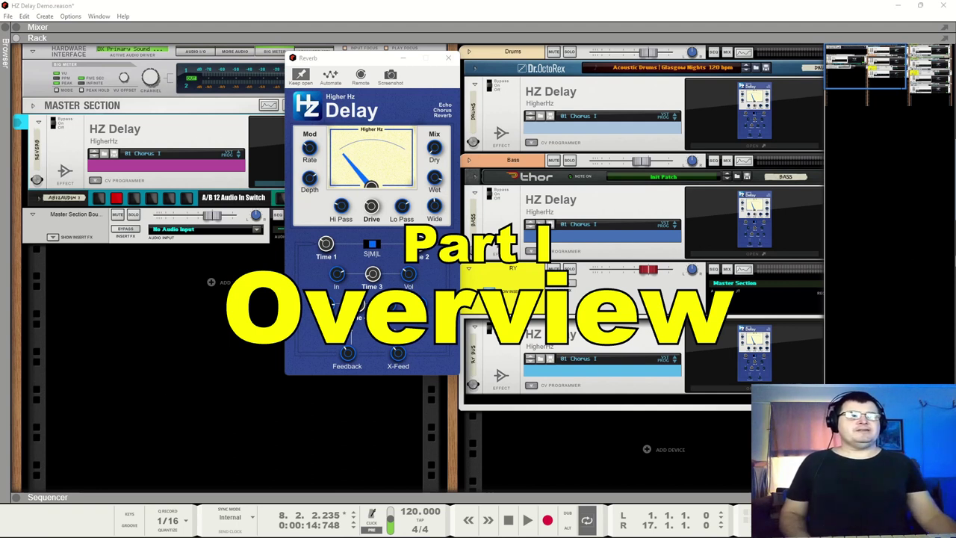
Play the song from the start for a few seconds, then stop it.
left_click(192, 358)
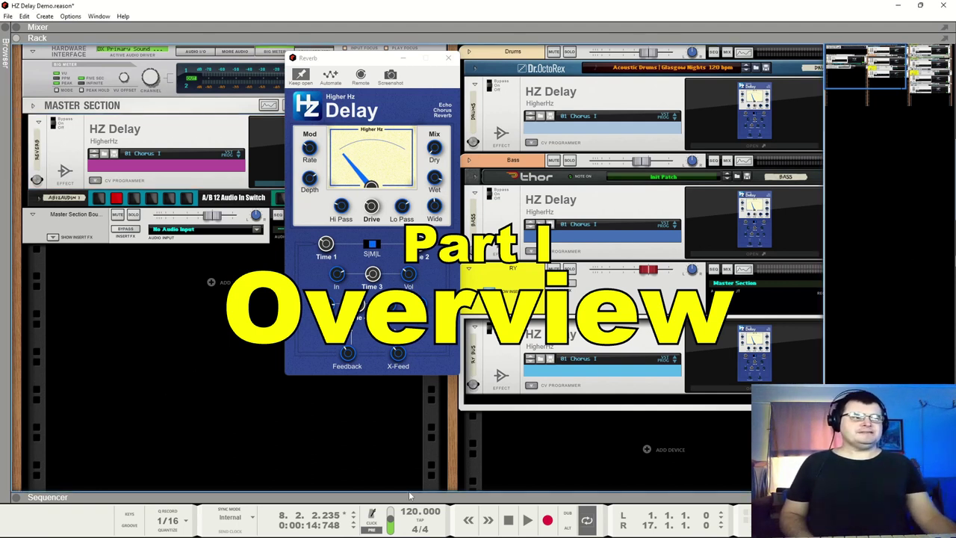
left_click(507, 521)
left_click(527, 521)
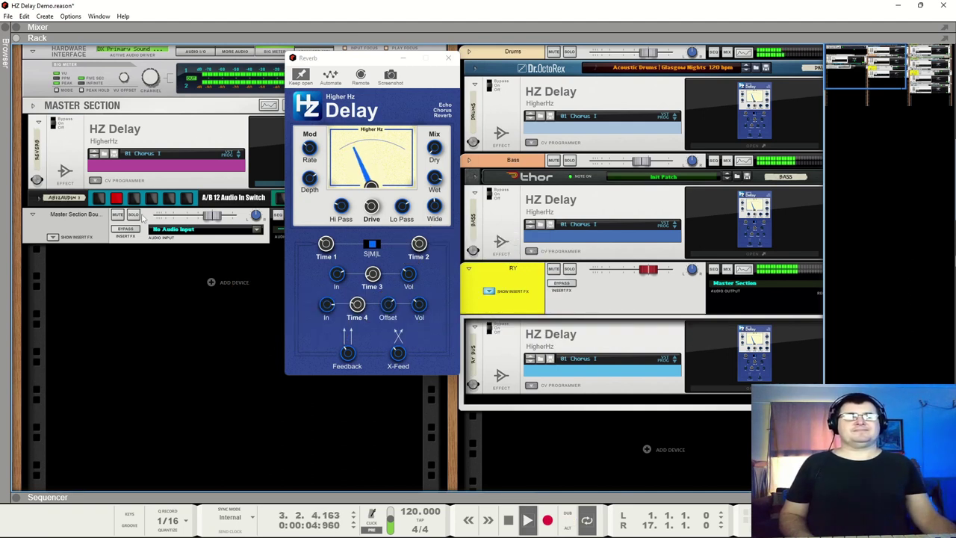
key("space")
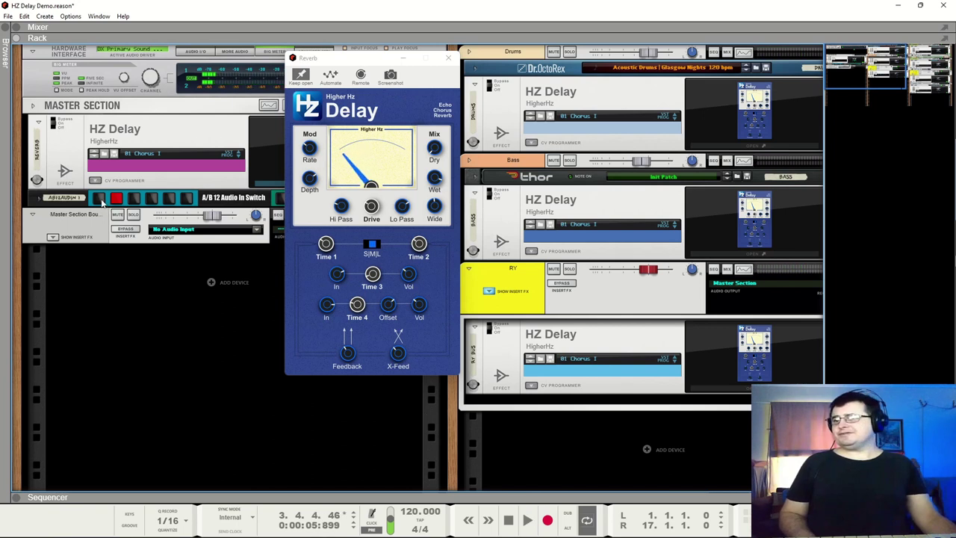
During playback, toggle the A/B switch between inputs 1 and 2, ending stopped on input 1.
left_click(99, 198)
key("space")
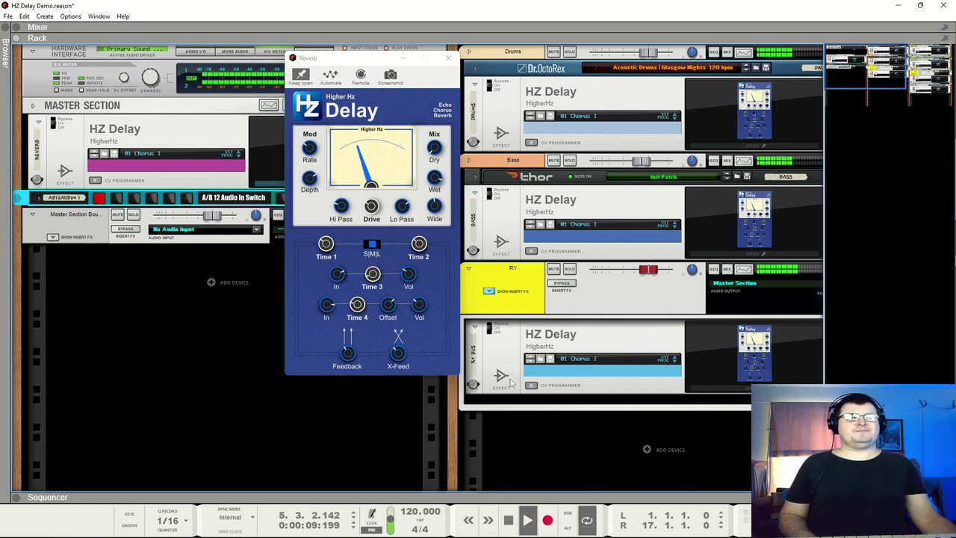
left_click(117, 199)
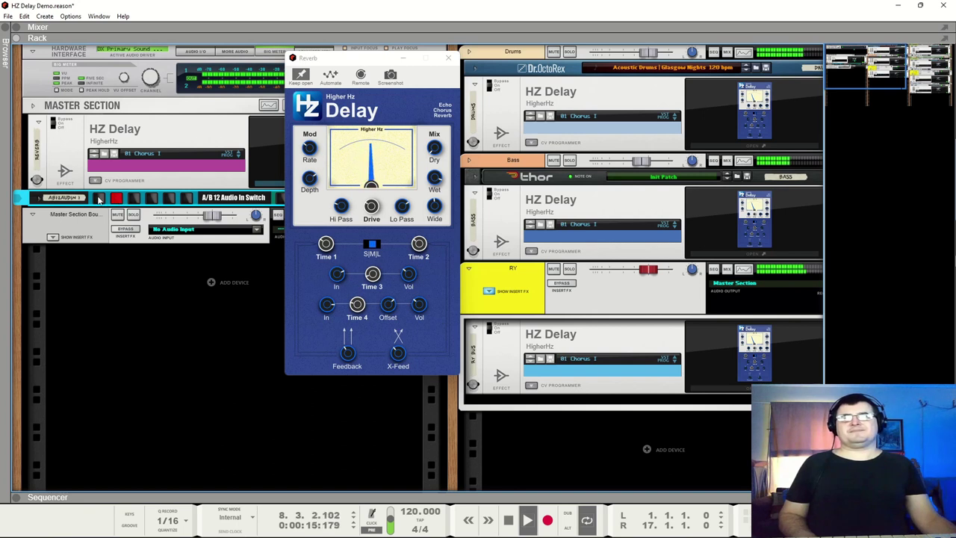
left_click(99, 199)
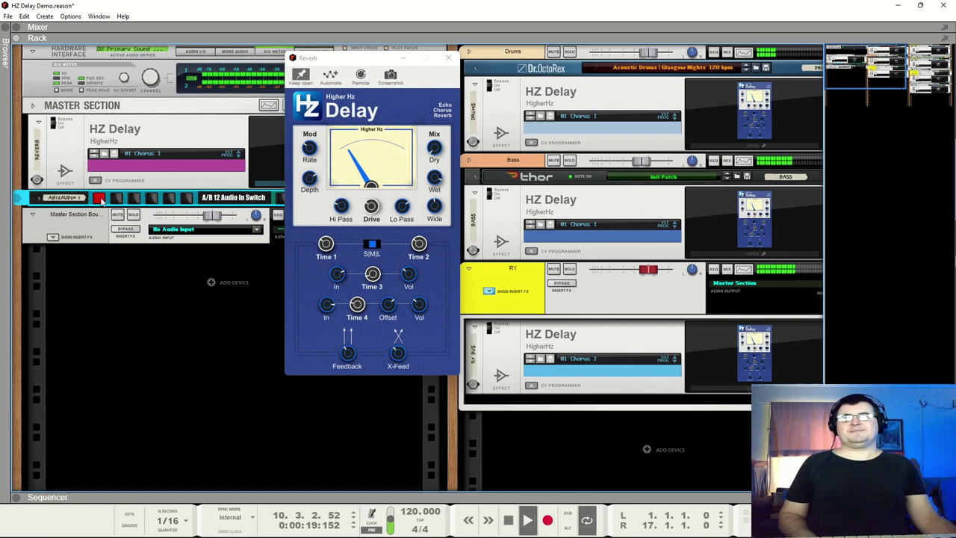
left_click(118, 198)
left_click(99, 199)
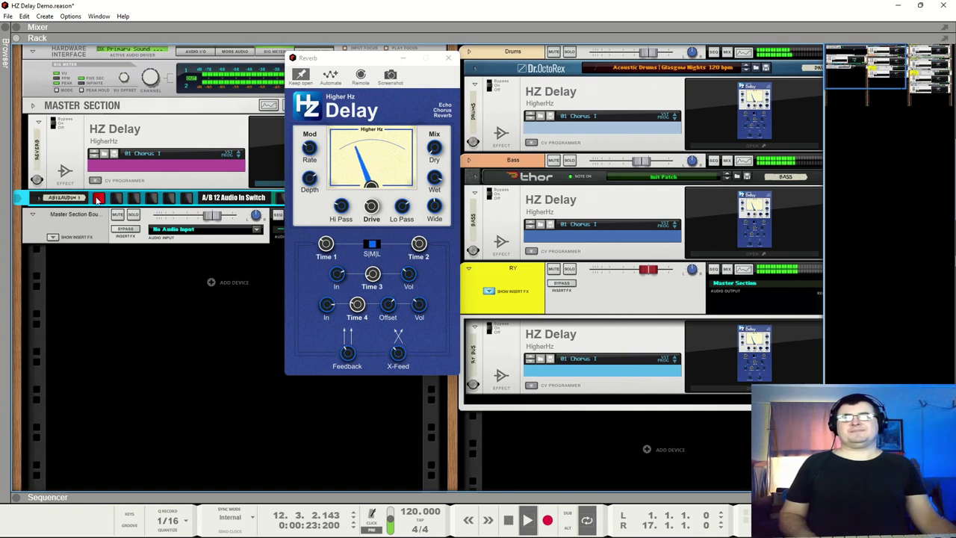
key("space")
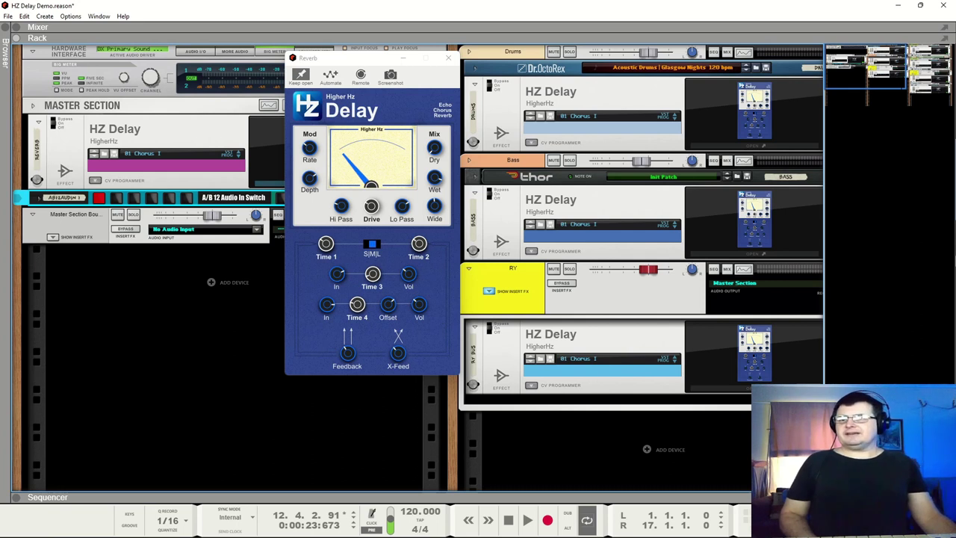
Return to the HZ Delay Delivery folder and open the Higher Hz - HZ Delay folder.
key("alt+Tab")
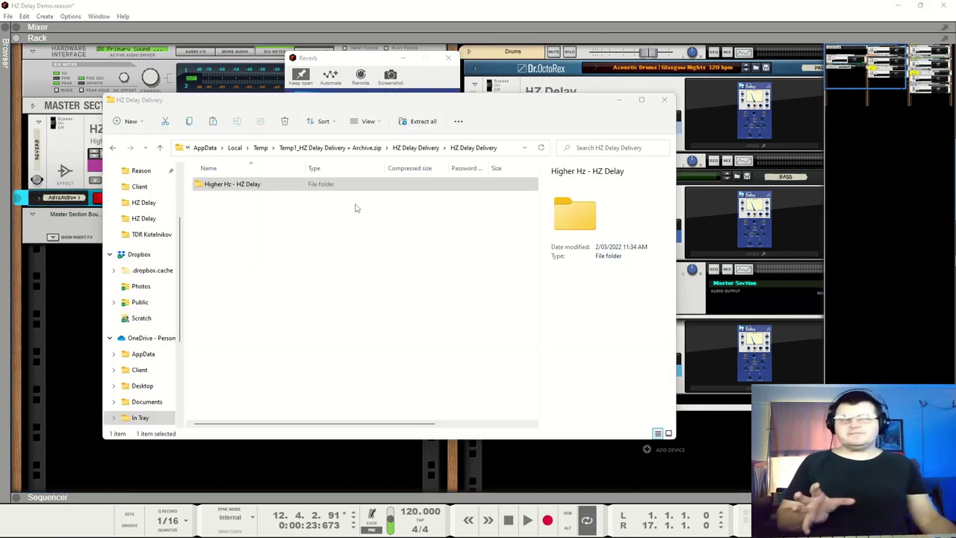
left_click(220, 187)
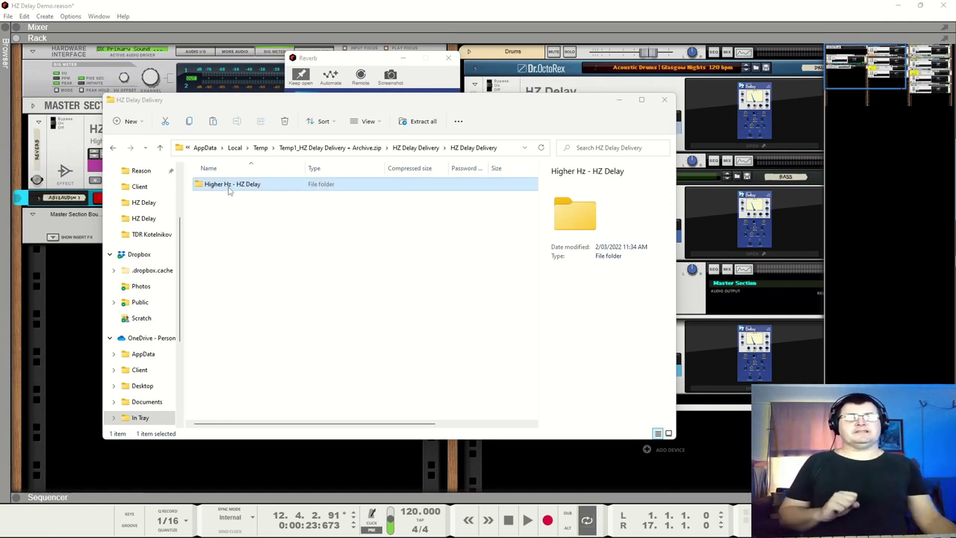
double_click(228, 188)
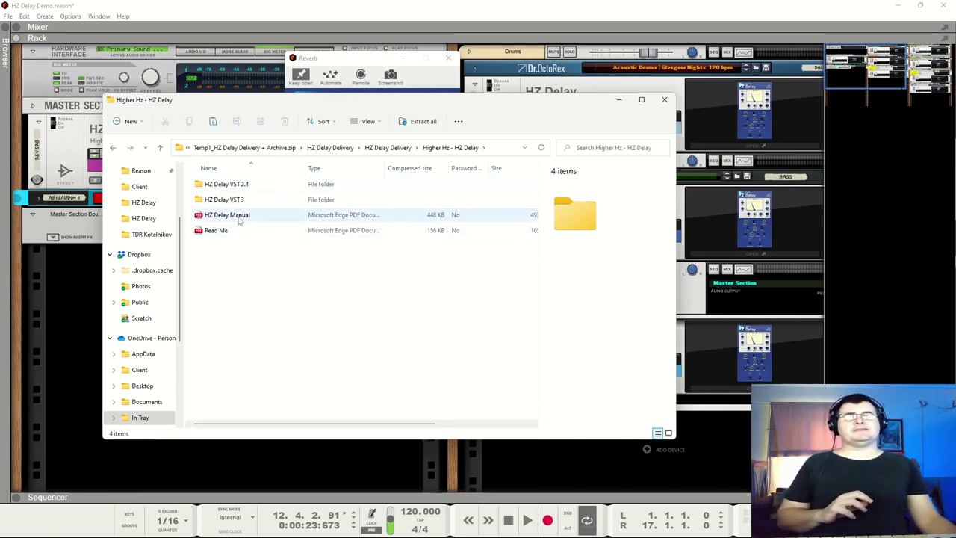
Open the HZ Delay Manual PDF and scroll through its compatibility and installation pages.
double_click(228, 215)
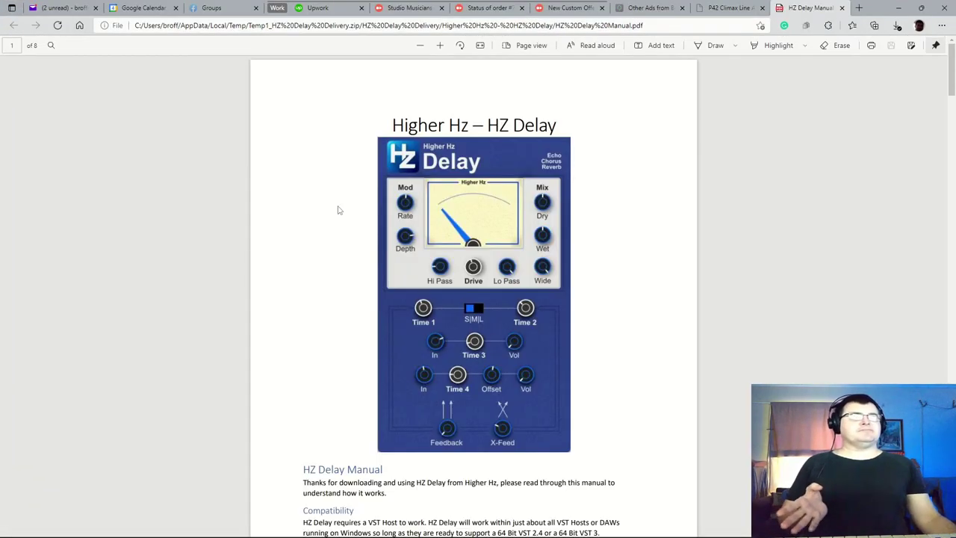
scroll(533, 346, "down", 5)
scroll(533, 346, "down", 20)
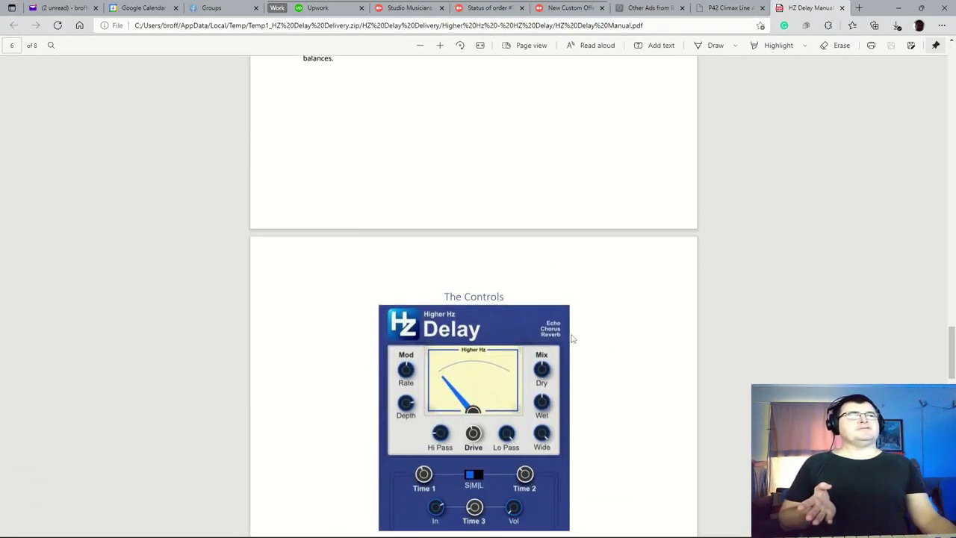
scroll(557, 354, "up", 20)
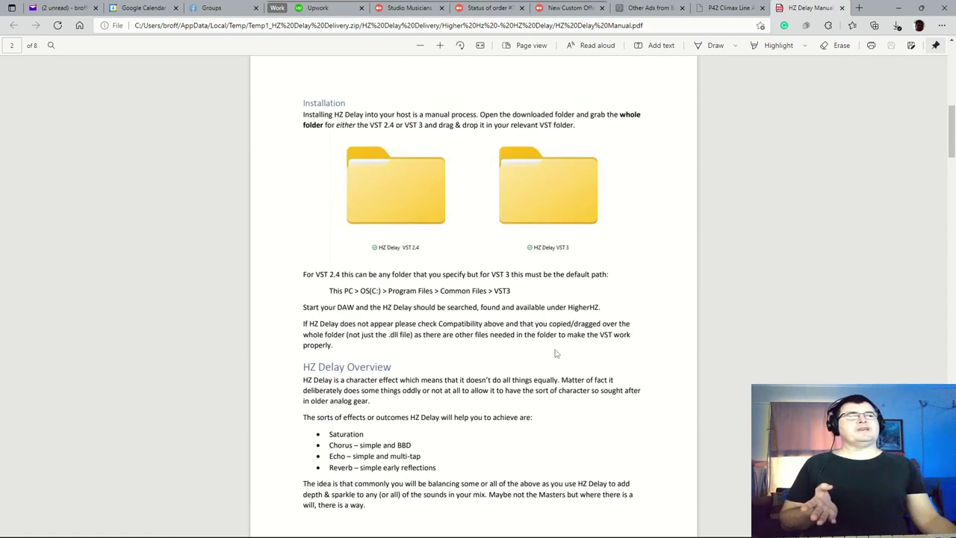
Minimize the manual and select the HZ Delay VST 2.4 folder in the plugin folder.
left_click(900, 8)
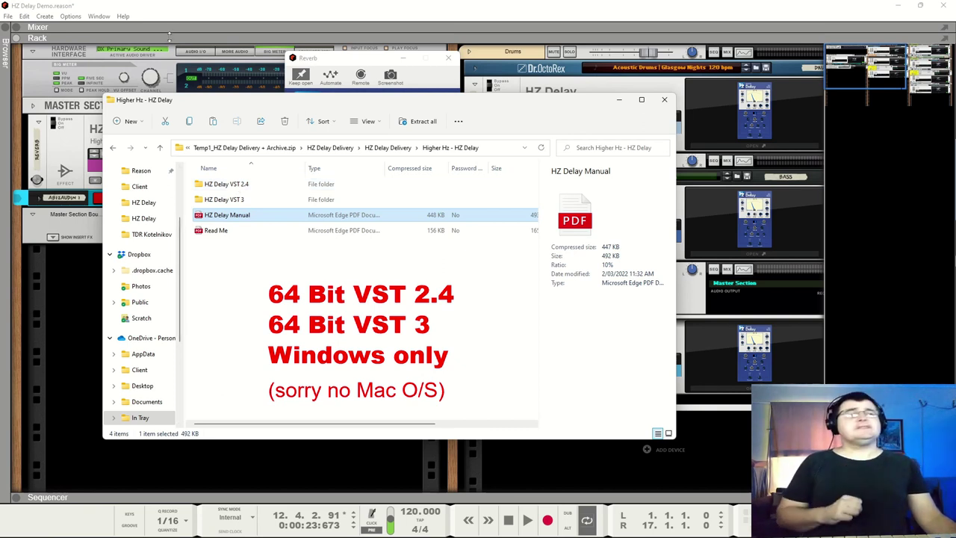
left_click(200, 187)
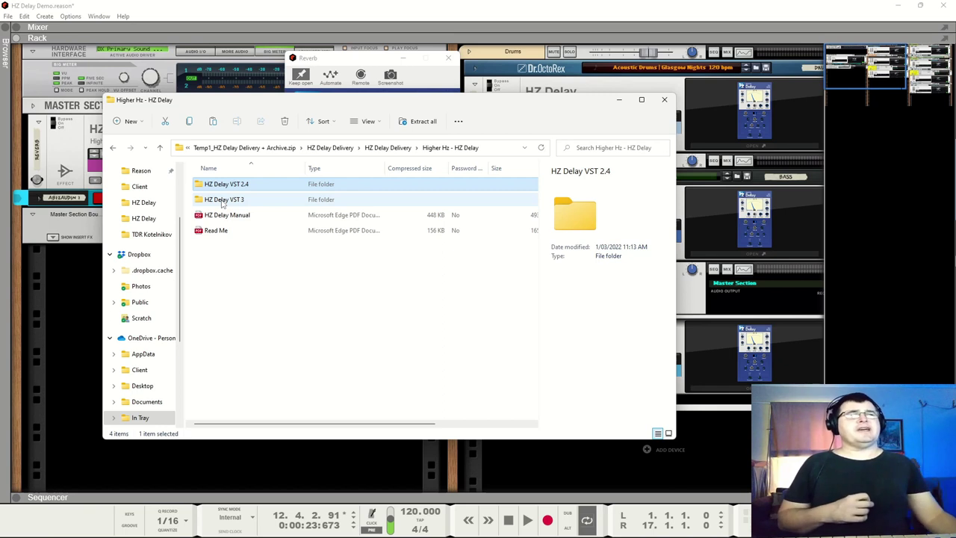
mouse_move(191, 526)
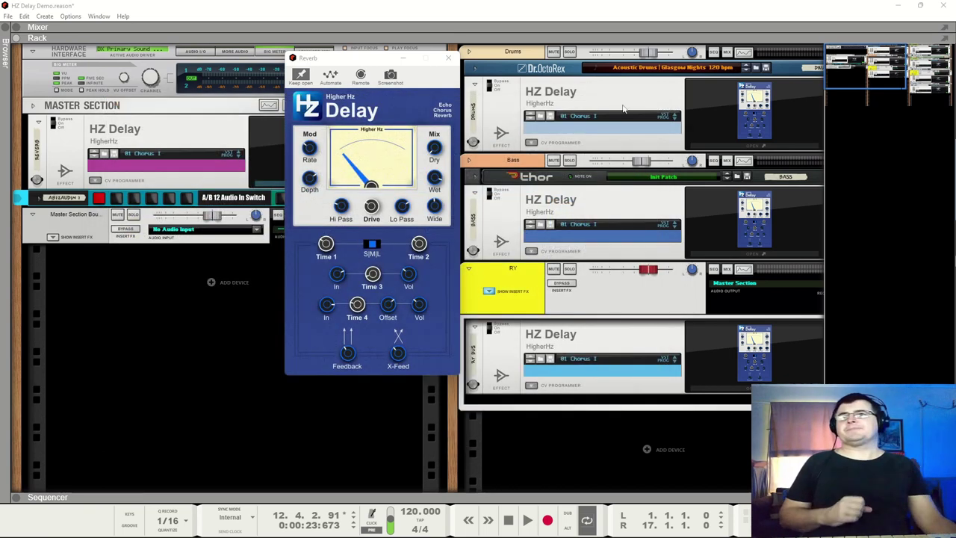
Close the plugin folder window and move the HZ Delay window left over the rack.
left_click(665, 100)
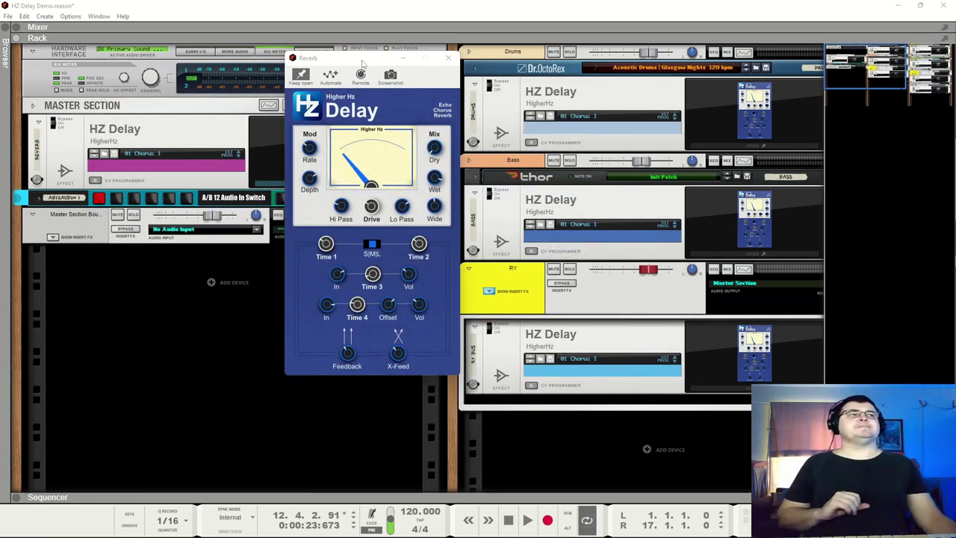
left_click_drag(377, 56, 208, 67)
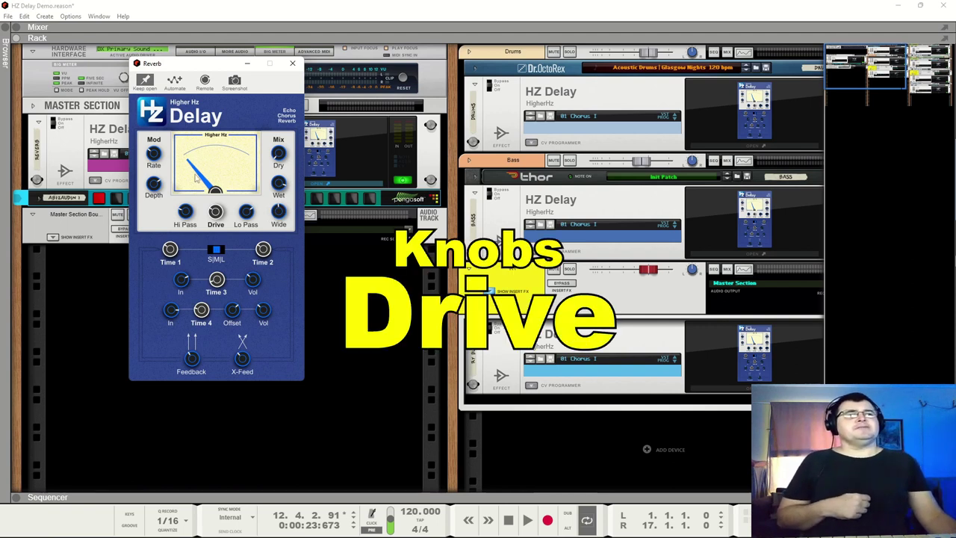
Briefly play and stop the song to hear the Reverb return's HZ Delay.
key("space")
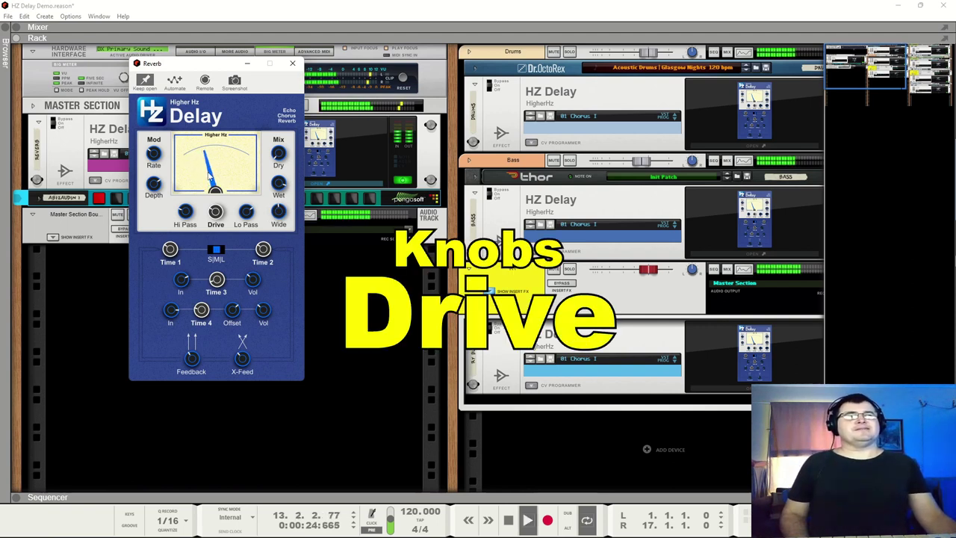
key("space")
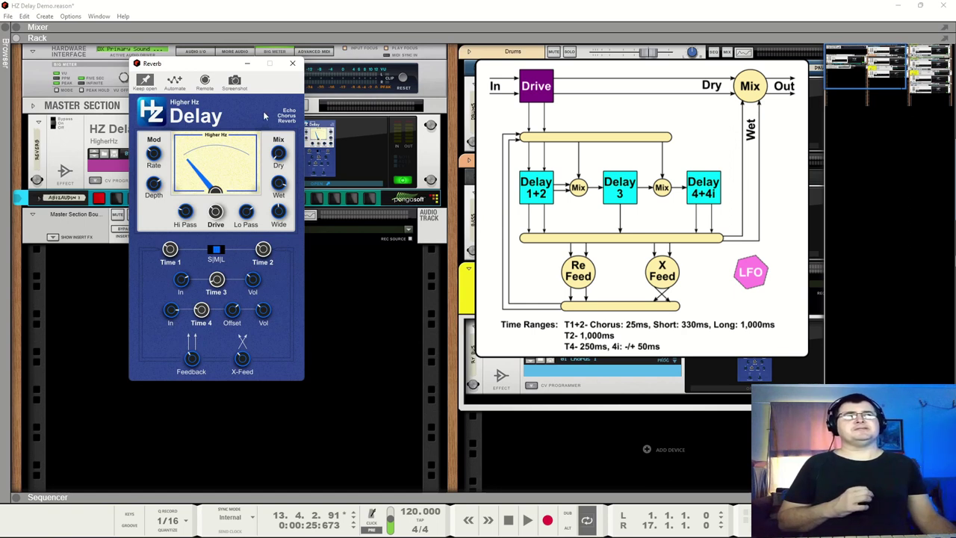
Swap the Reverb delay window for the Master Combinator's HZ Delay, placed over the rack and pinned open.
left_click(292, 63)
left_click(34, 107)
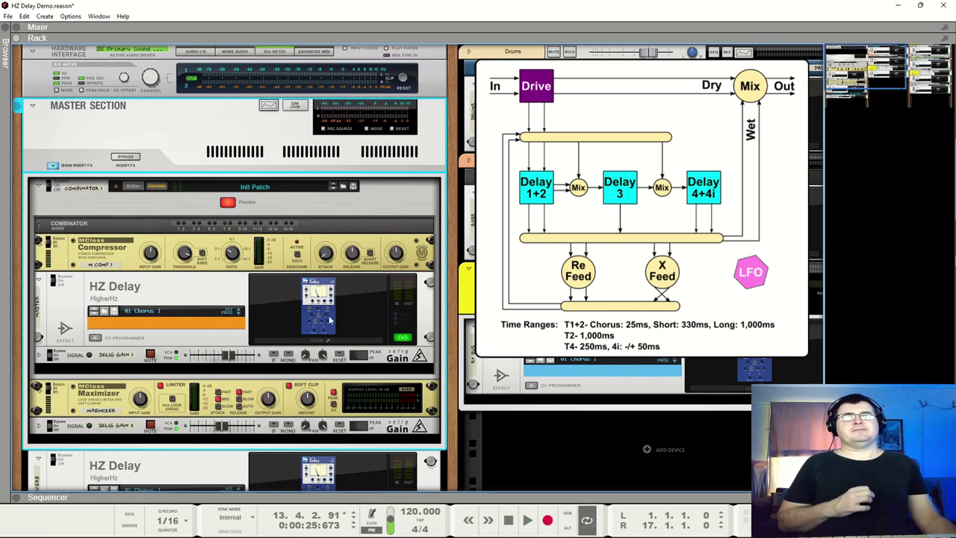
left_click(327, 341)
left_click_drag(809, 44, 145, 71)
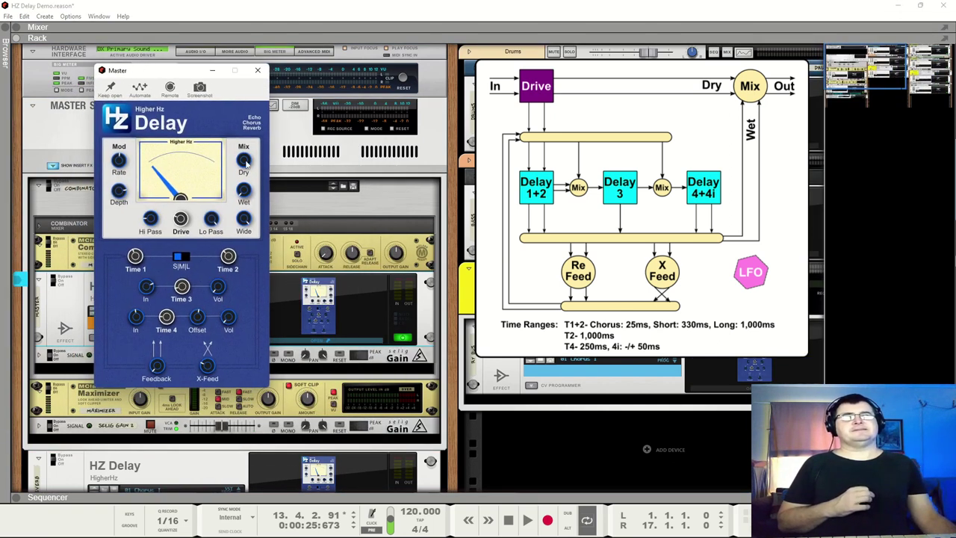
left_click(111, 89)
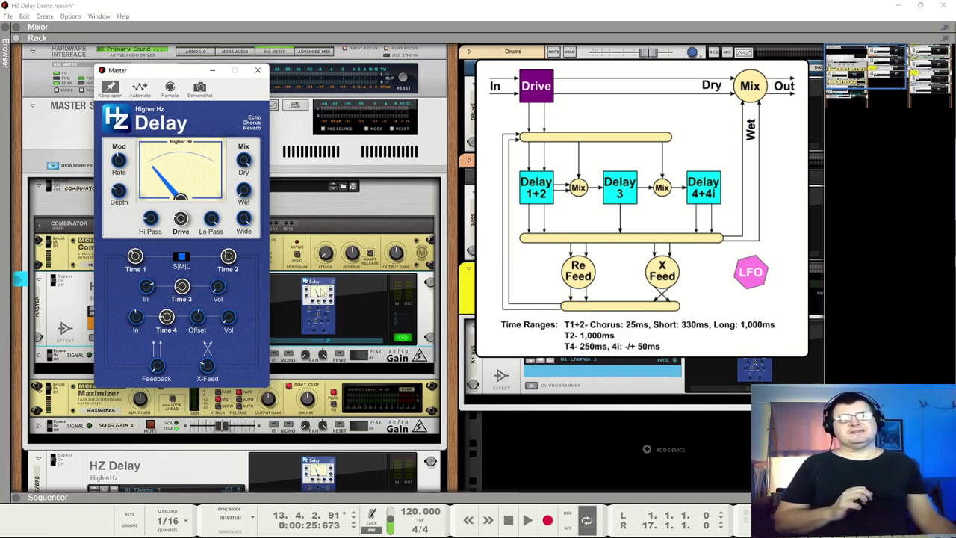
Try the short (S) delay range on the Master HZ Delay, then set it to medium (M).
left_click(175, 257)
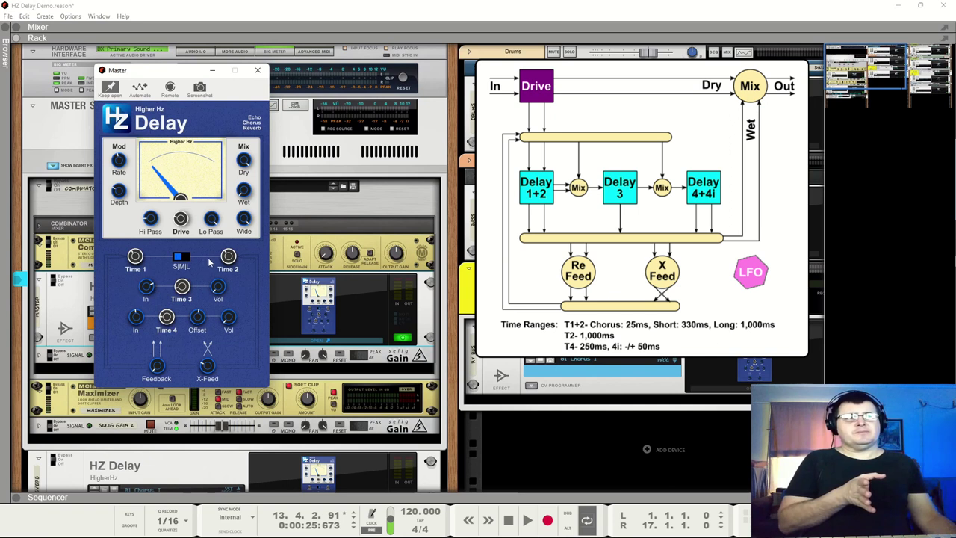
left_click(184, 257)
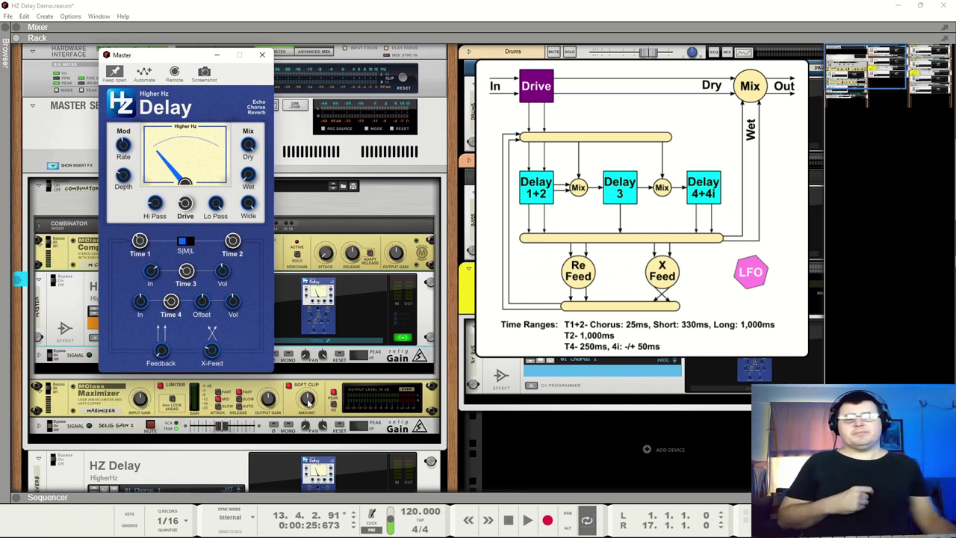
mouse_move(307, 402)
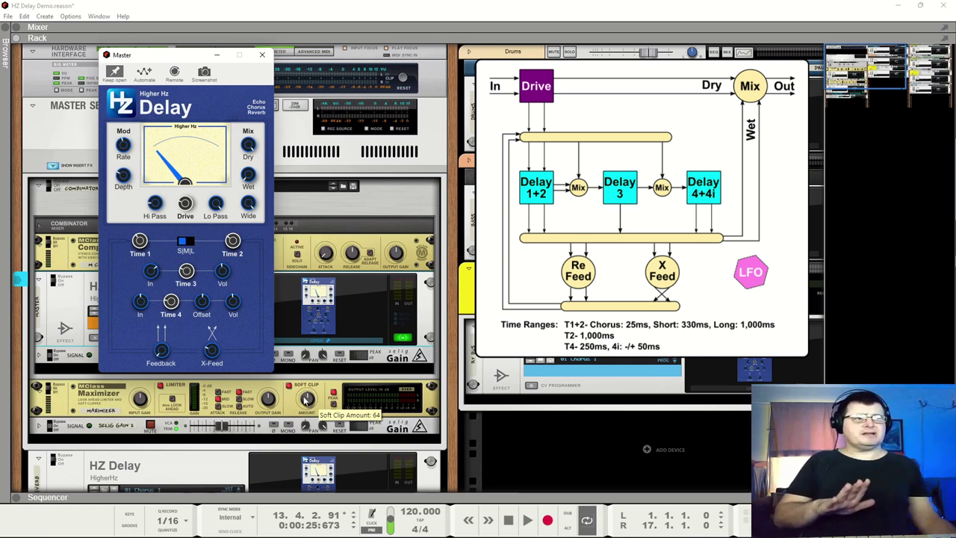
left_click_drag(152, 58, 152, 66)
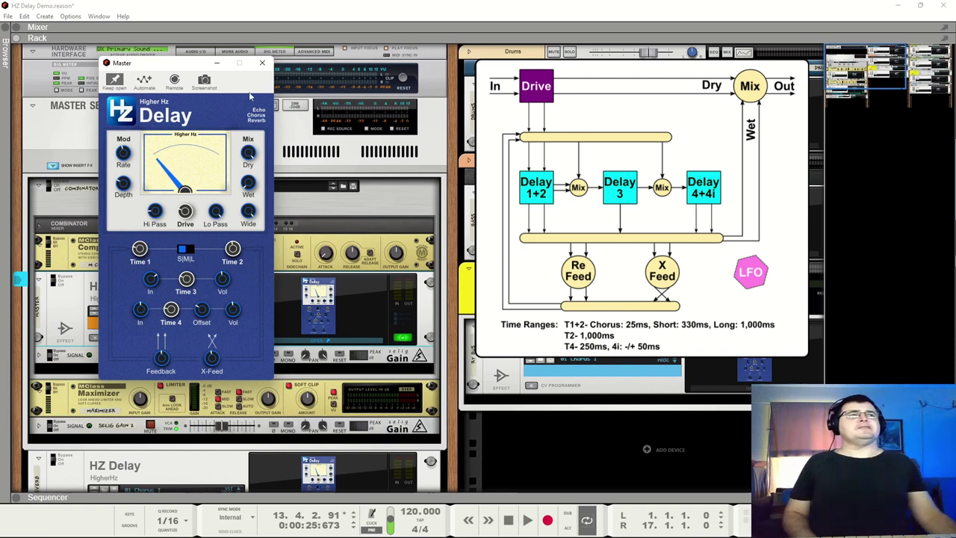
Close the Master delay window and, while playing, switch the A/B 12 Audio In Switch to input 1.
left_click(261, 65)
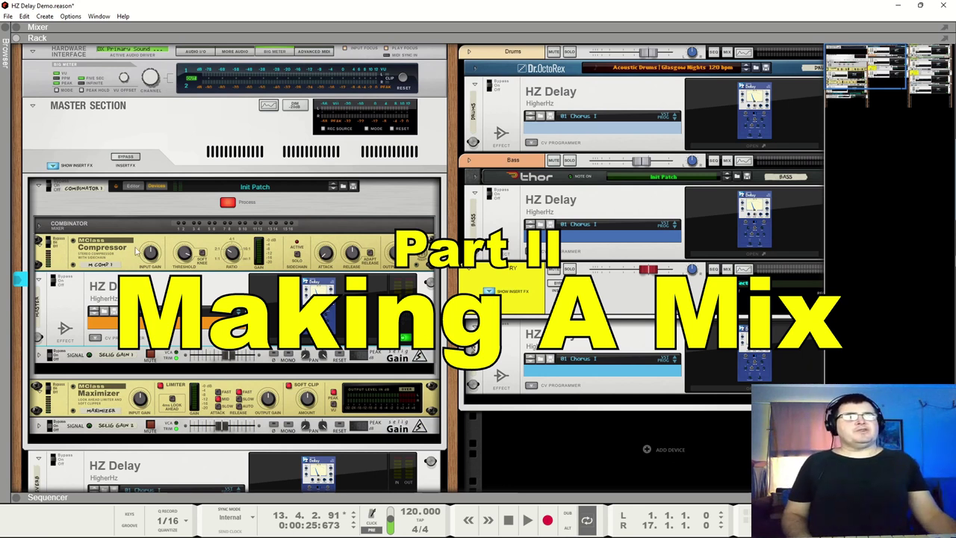
scroll(137, 252, "down", 5)
left_click(118, 369)
key("space")
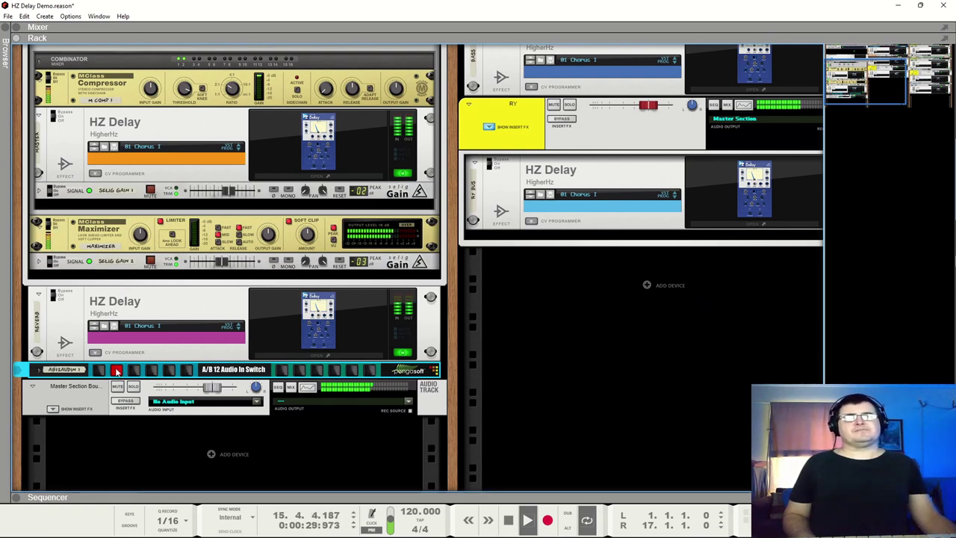
left_click(102, 370)
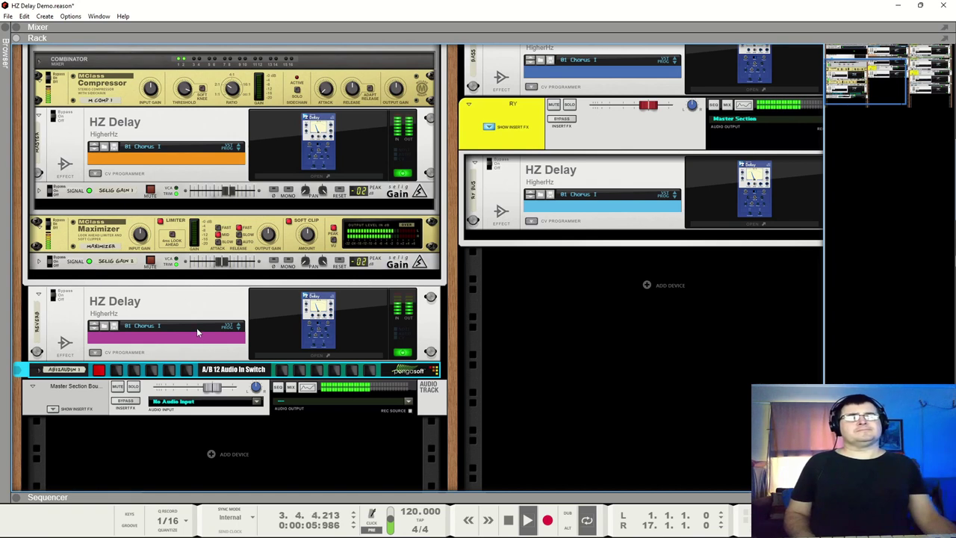
key("space")
scroll(275, 366, "up", 5)
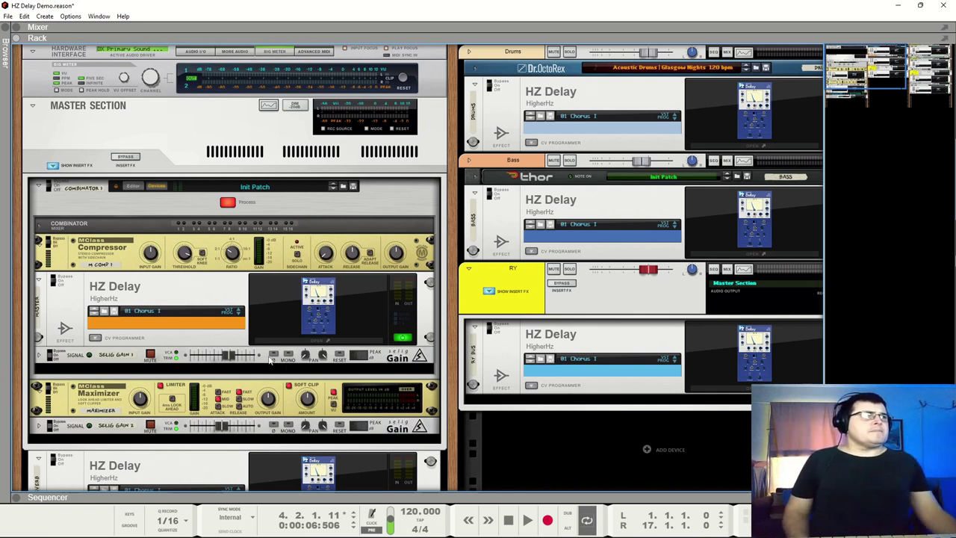
Select the HZ Delays on Drums, Bass, the RY bus, the master Combinator and the reverb return.
left_click(491, 84)
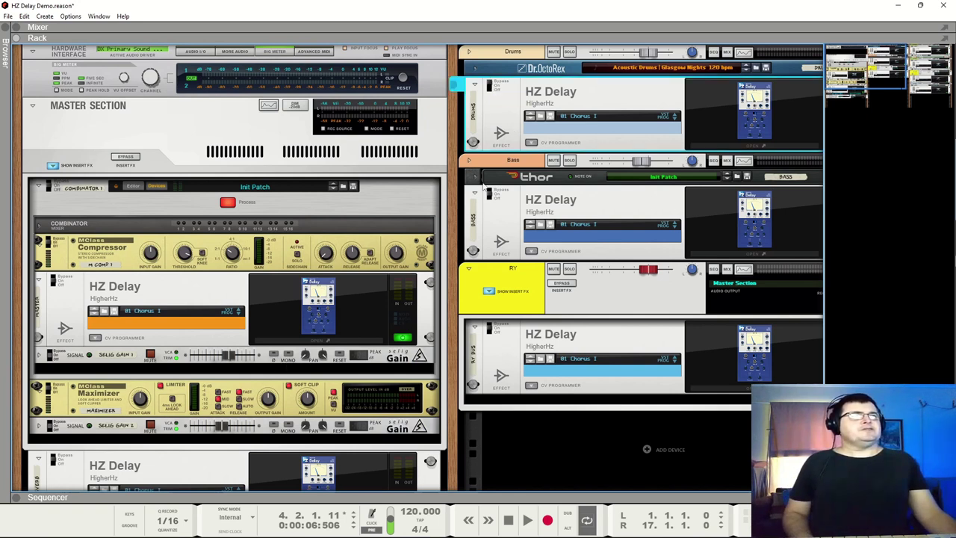
left_click(492, 188)
left_click(488, 327)
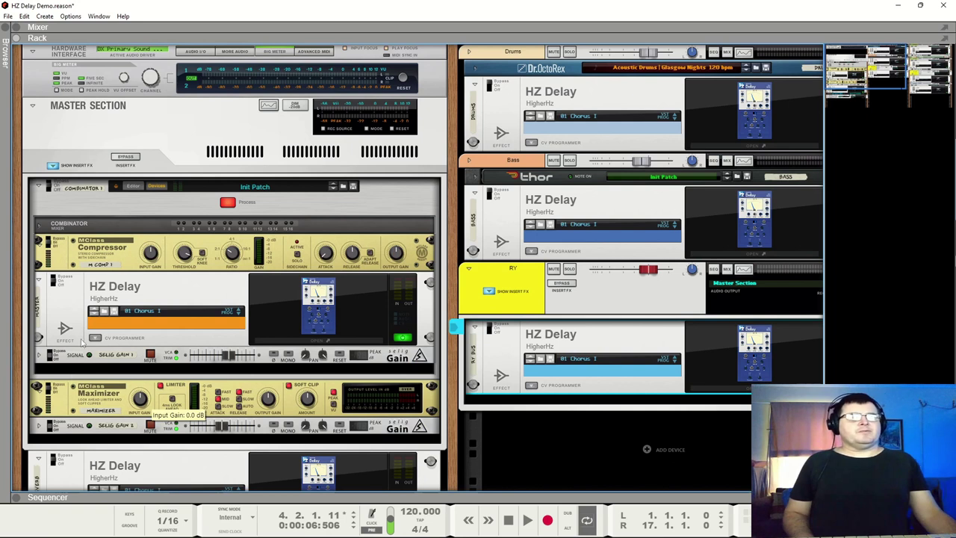
left_click(53, 282)
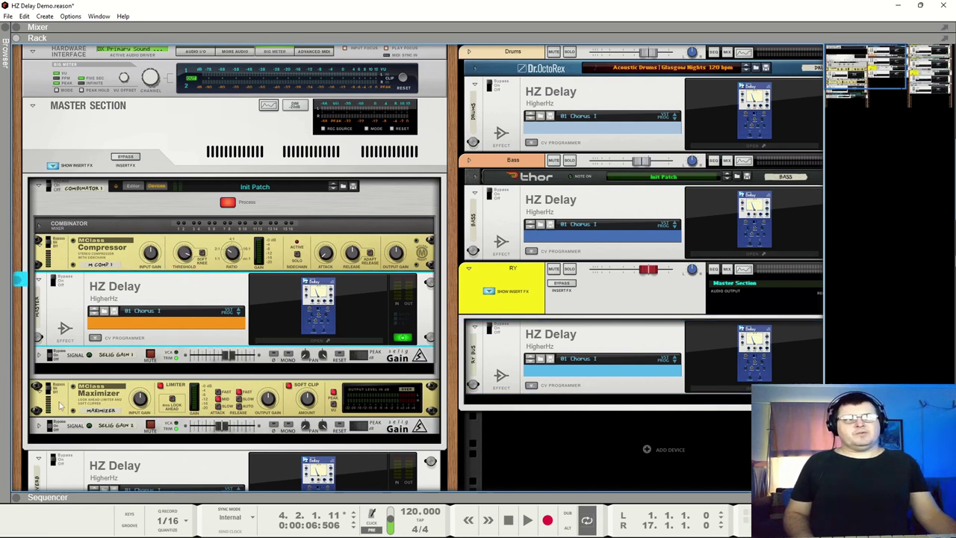
left_click(54, 461)
Select the Fuzz Riff, Lead, Guitars bus and Synth HZ Delays, then open the Drums delay's editor.
left_click_drag(848, 65, 918, 41)
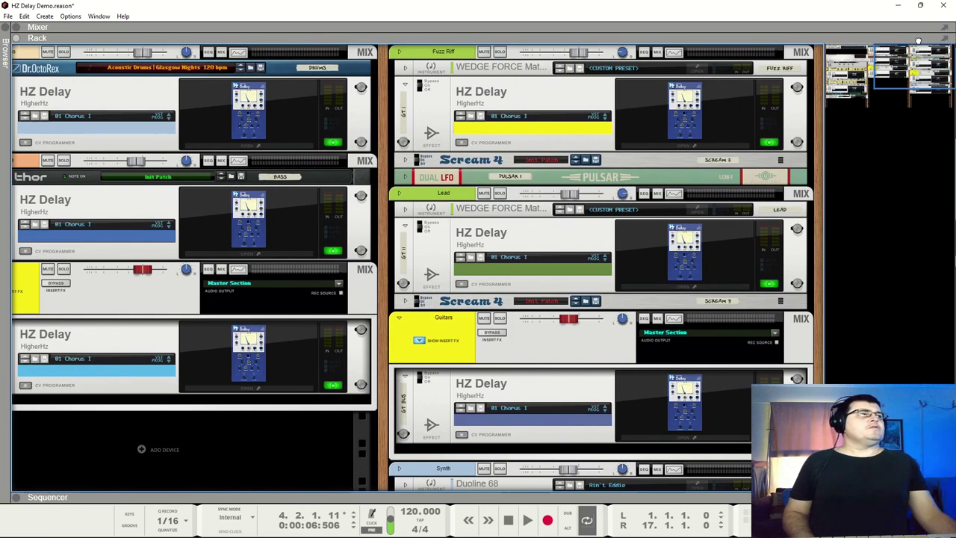
left_click(428, 85)
left_click(421, 225)
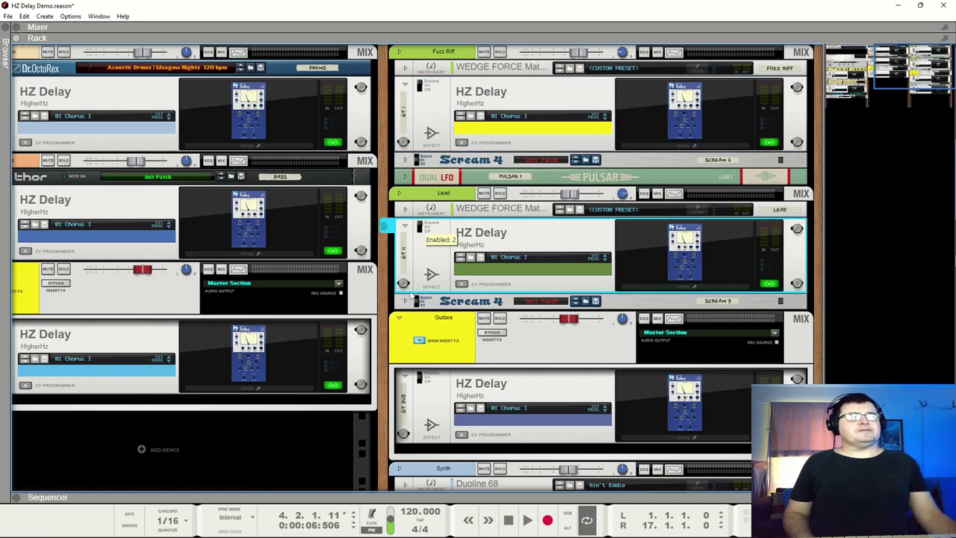
left_click(415, 383)
scroll(418, 396, "down", 3)
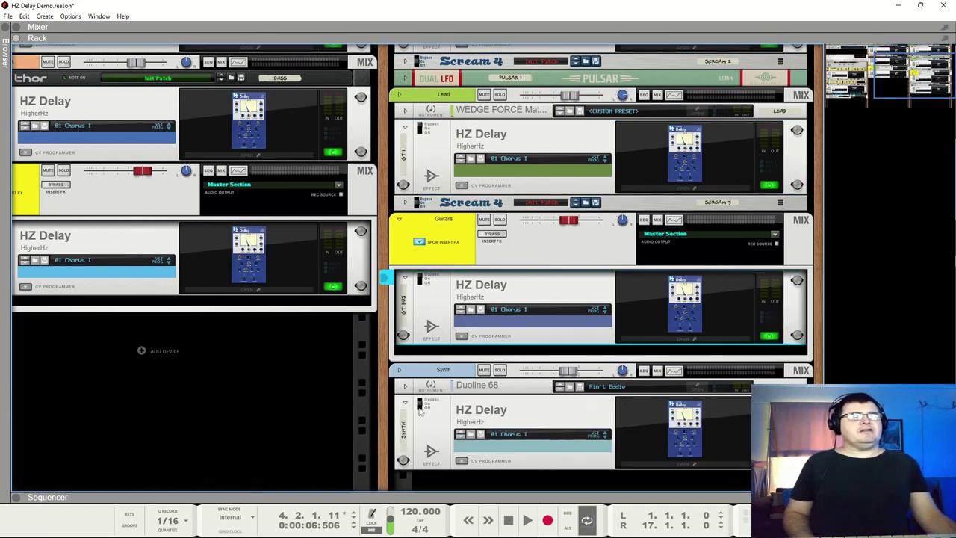
left_click(423, 406)
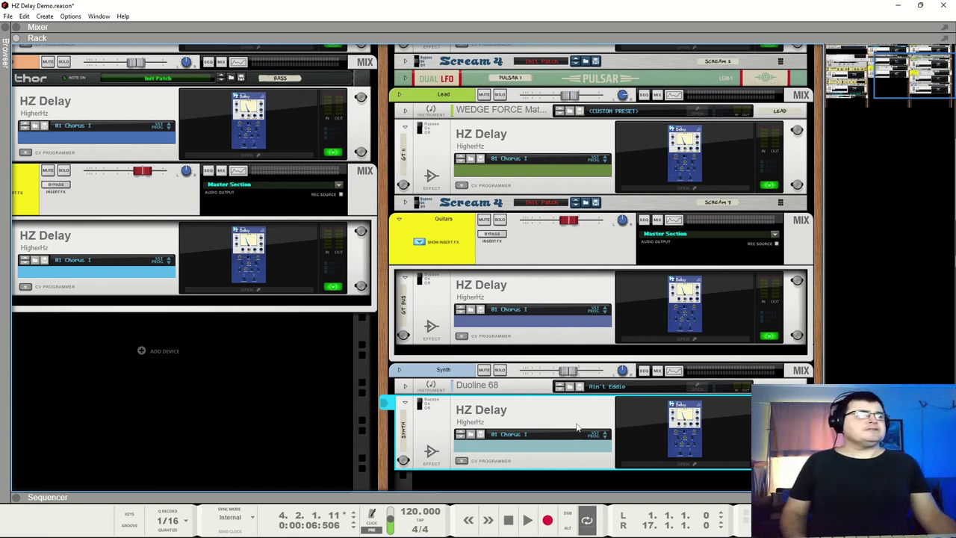
scroll(483, 259, "up", 3)
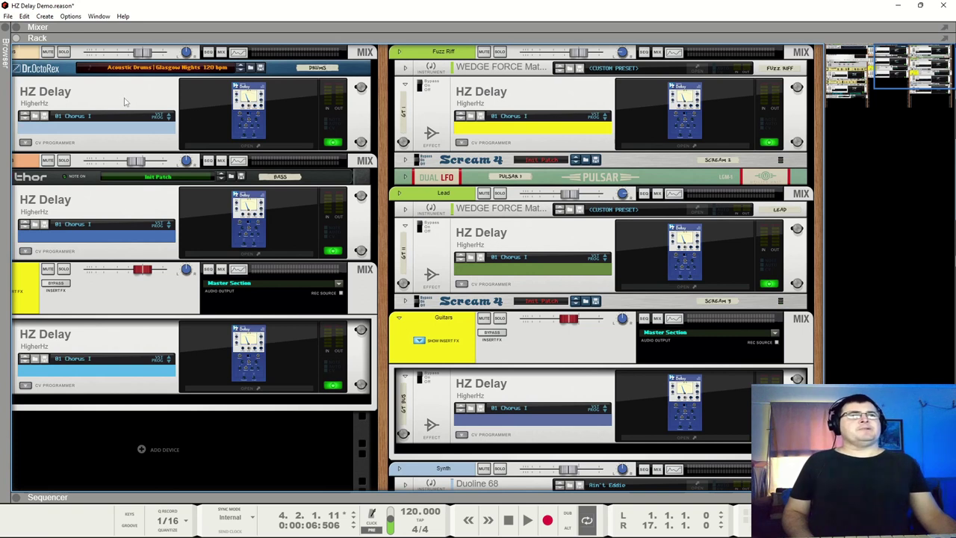
left_click(234, 117)
left_click_drag(77, 35, 116, 116)
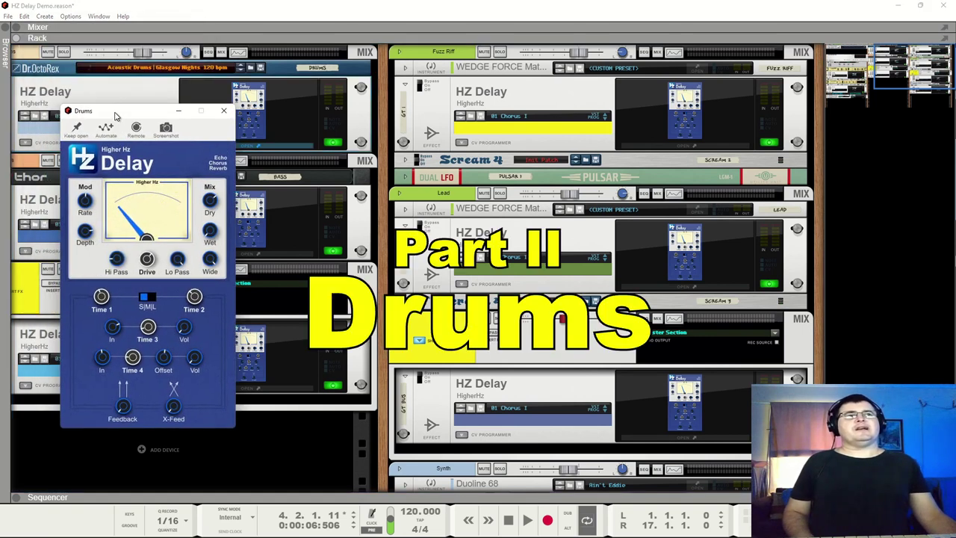
left_click(62, 52)
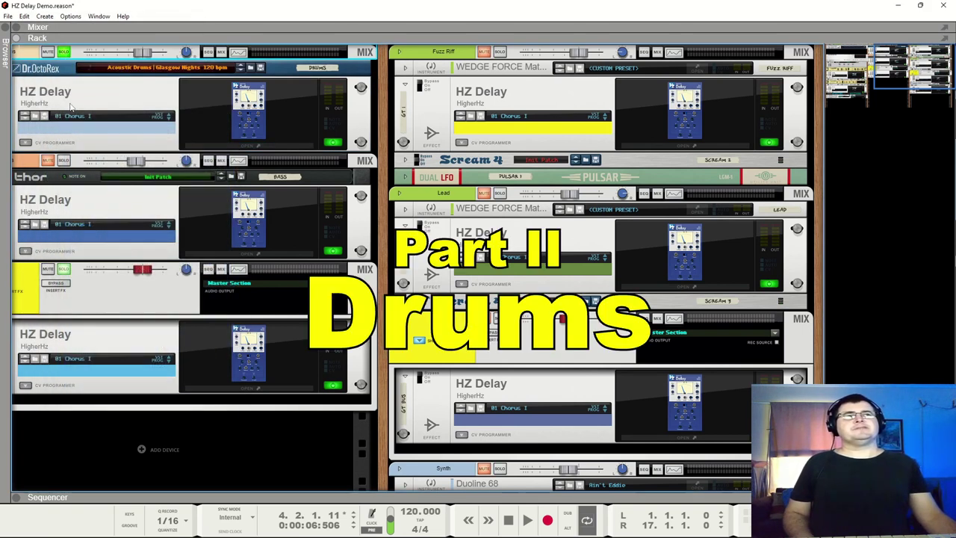
left_click(240, 105)
key("space")
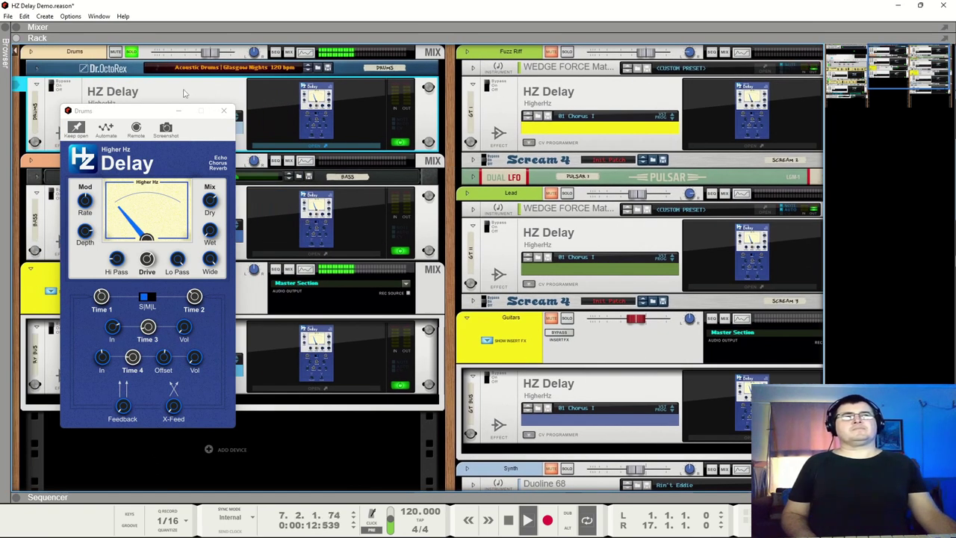
left_click_drag(129, 113, 232, 95)
left_click(51, 86)
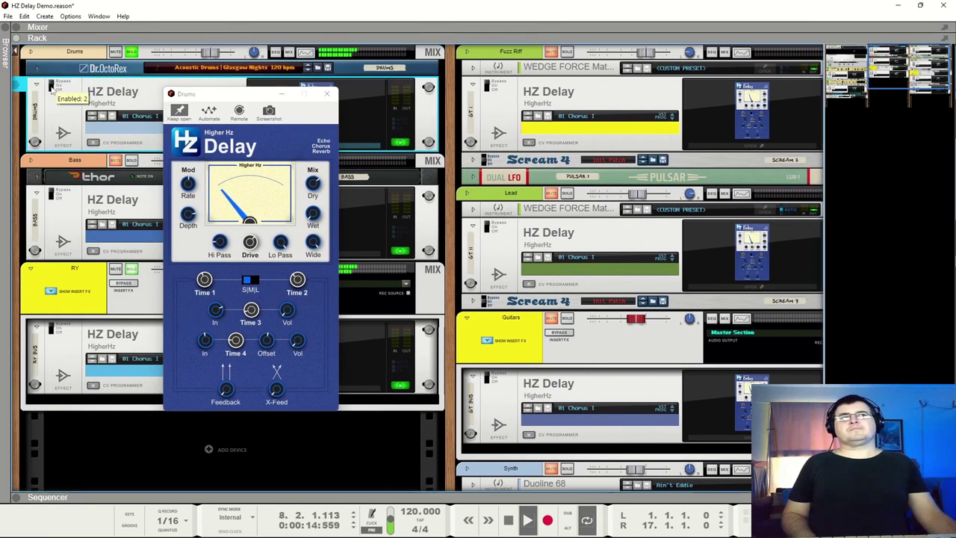
left_click(51, 87)
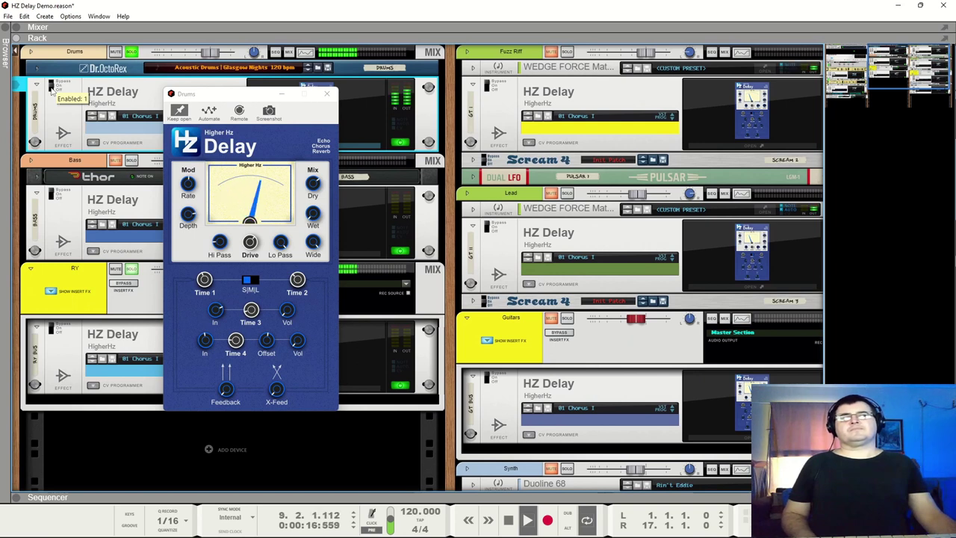
left_click(60, 83)
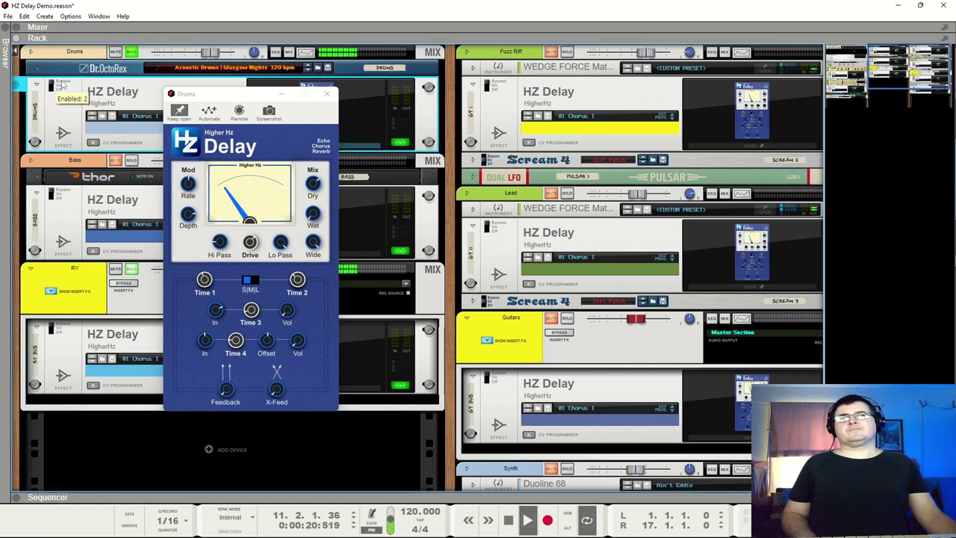
key("space")
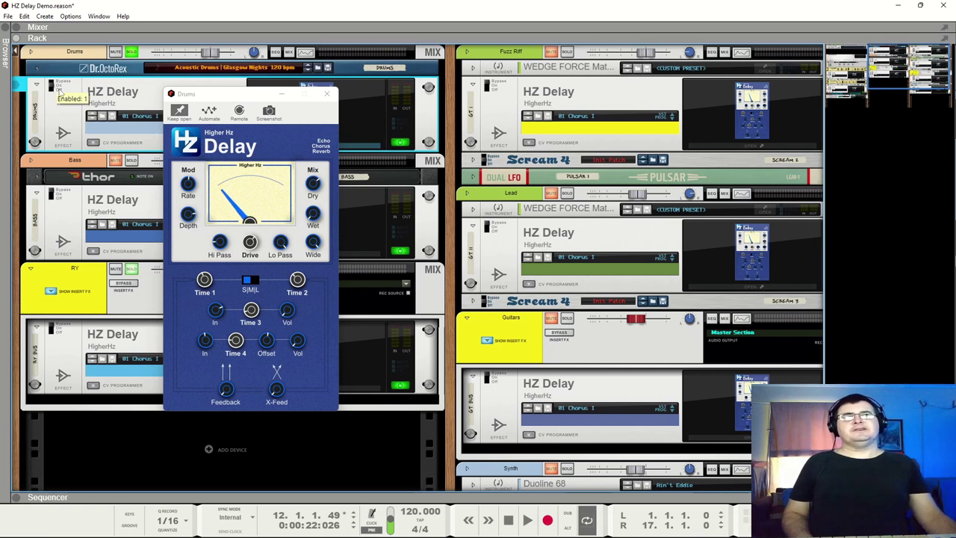
key("space")
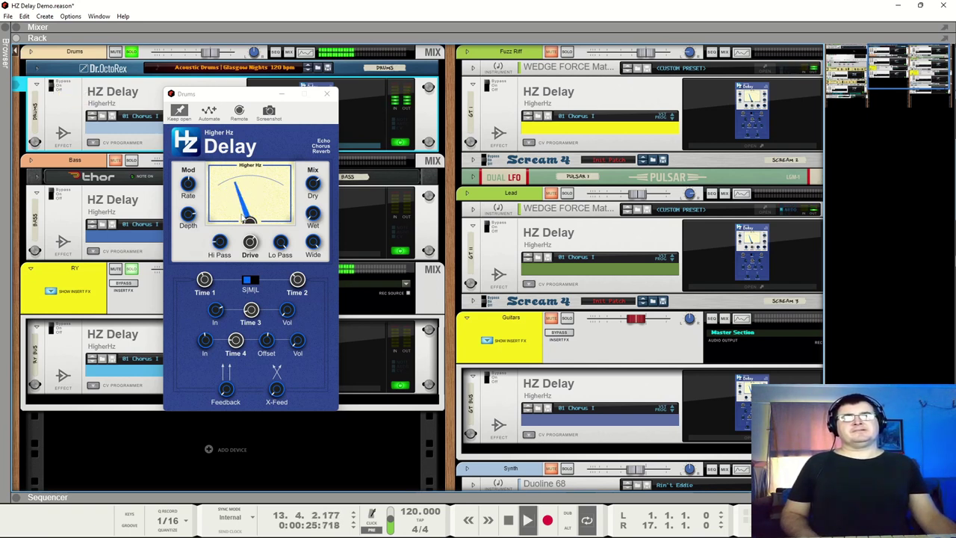
key("space")
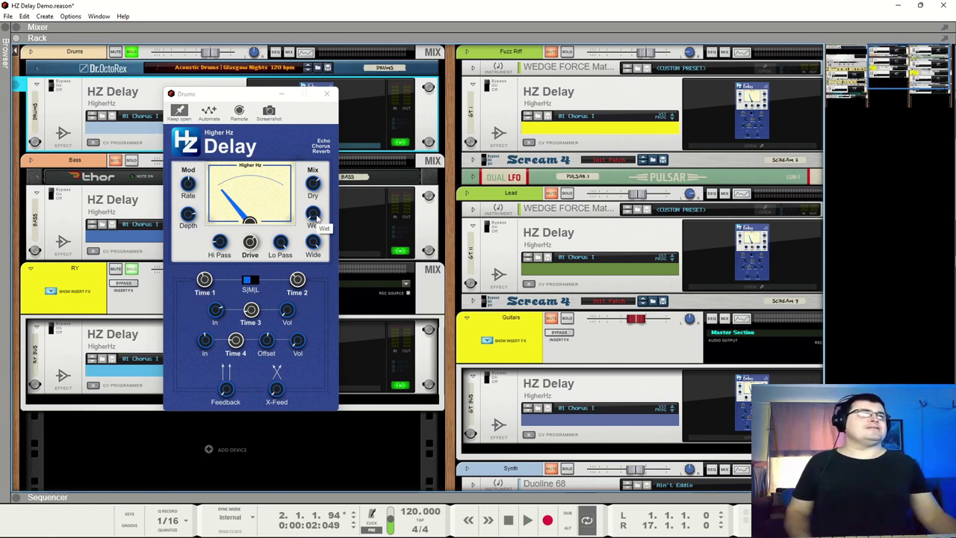
Play the song, toggle the Drums HZ Delay on and off to compare, and close its panel.
key("space")
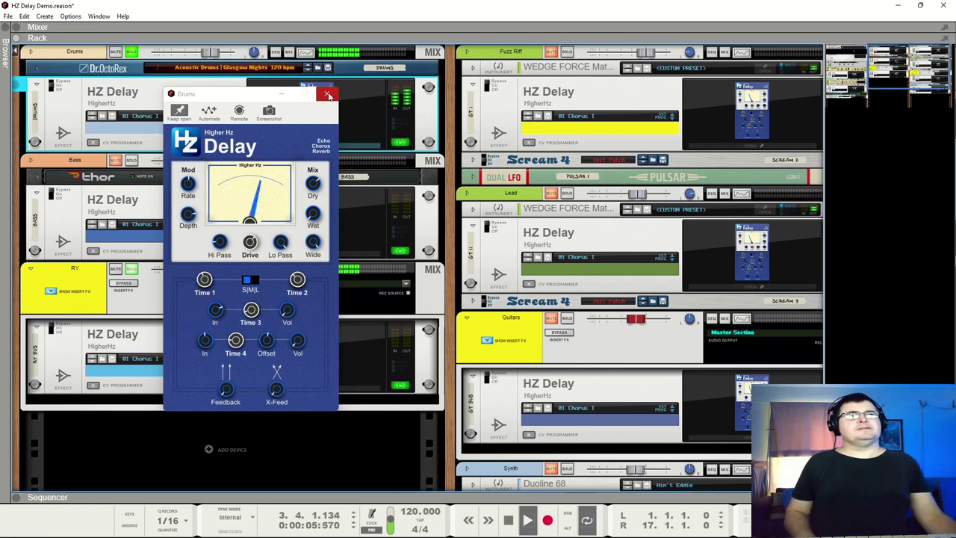
left_click(59, 85)
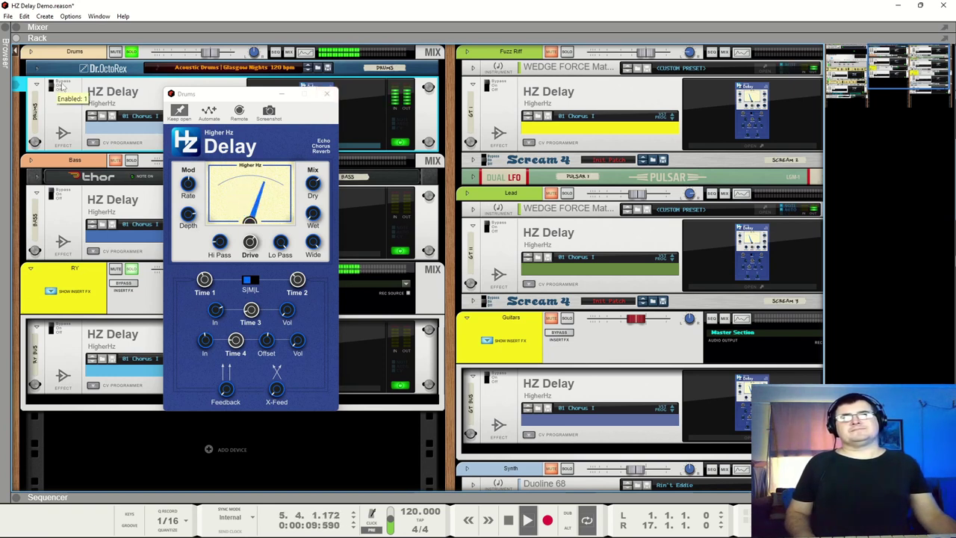
left_click(62, 85)
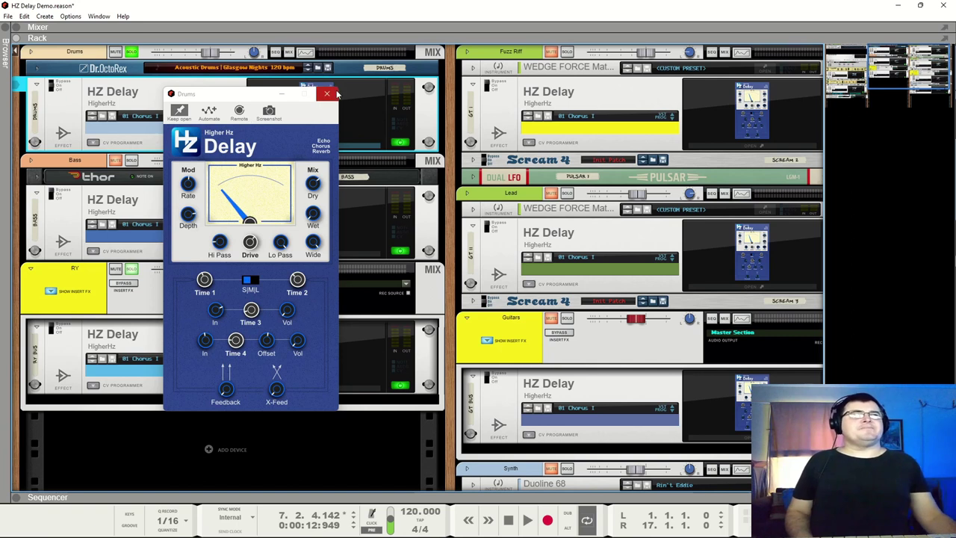
left_click(333, 93)
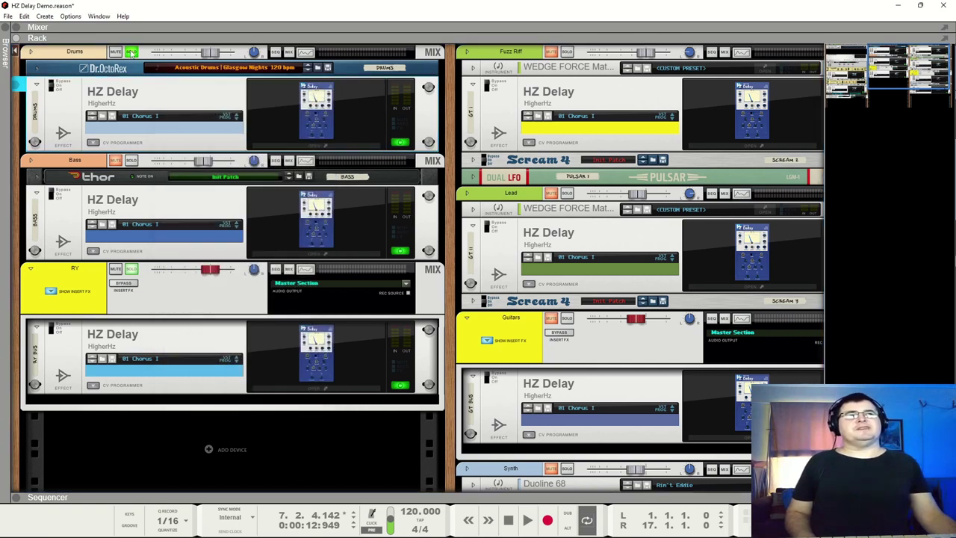
Unsolo the Drums, solo the Bass track and start playback.
left_click(131, 52)
left_click(131, 160)
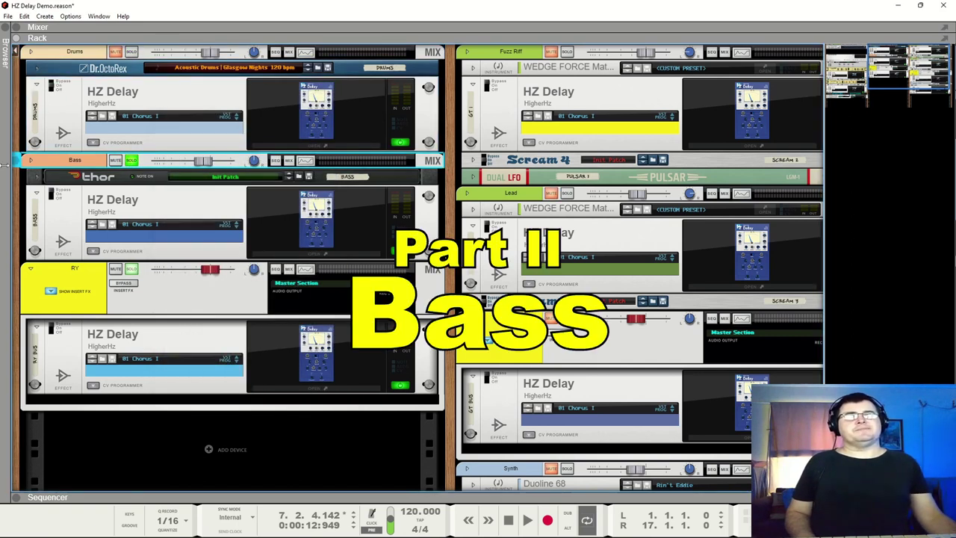
key("space")
Open the Bass HZ Delay panel, shift it lower, and listen to the bass through it.
double_click(58, 196)
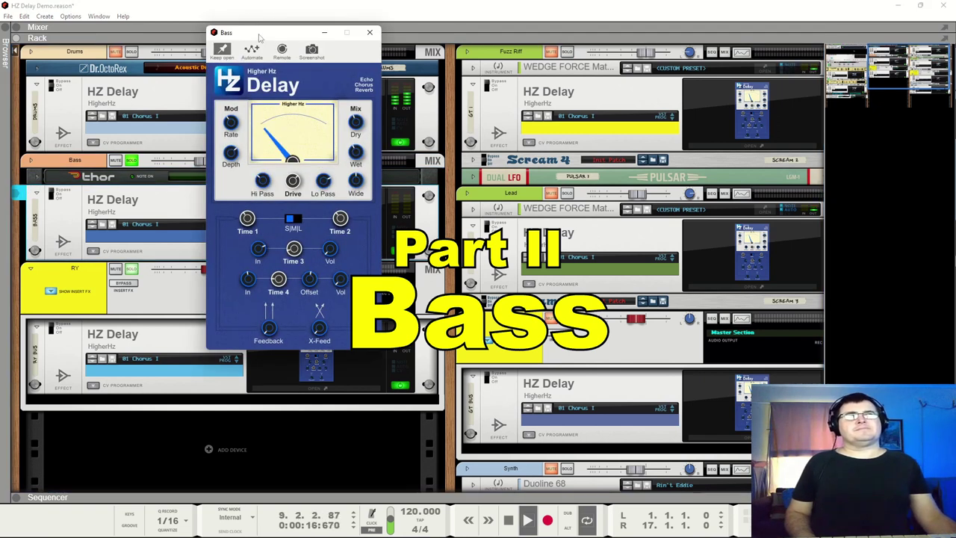
left_click_drag(259, 37, 257, 63)
left_click(54, 196)
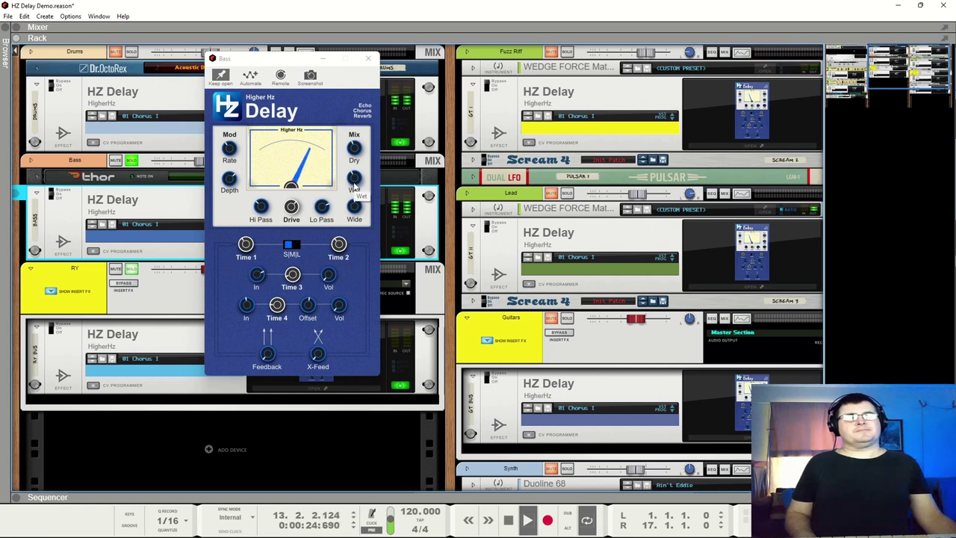
key("space")
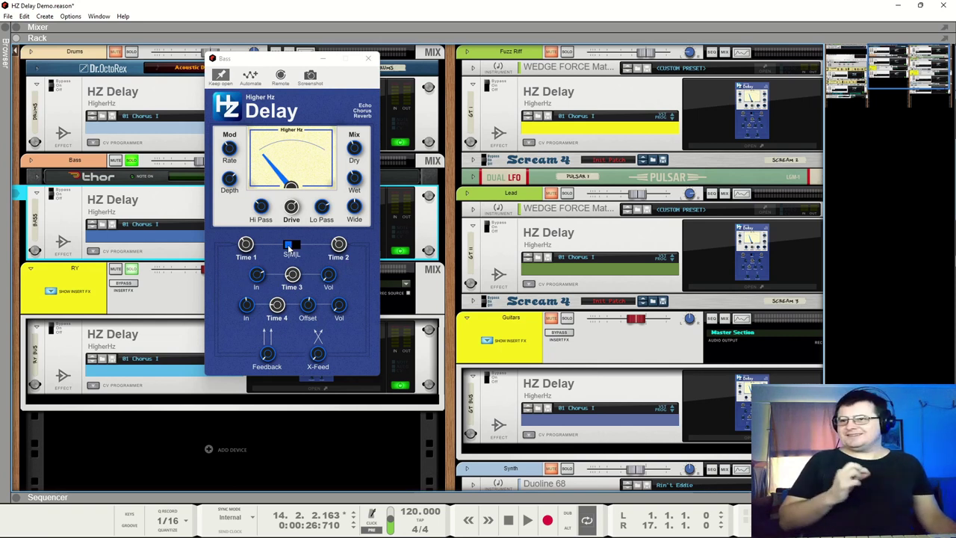
key("space")
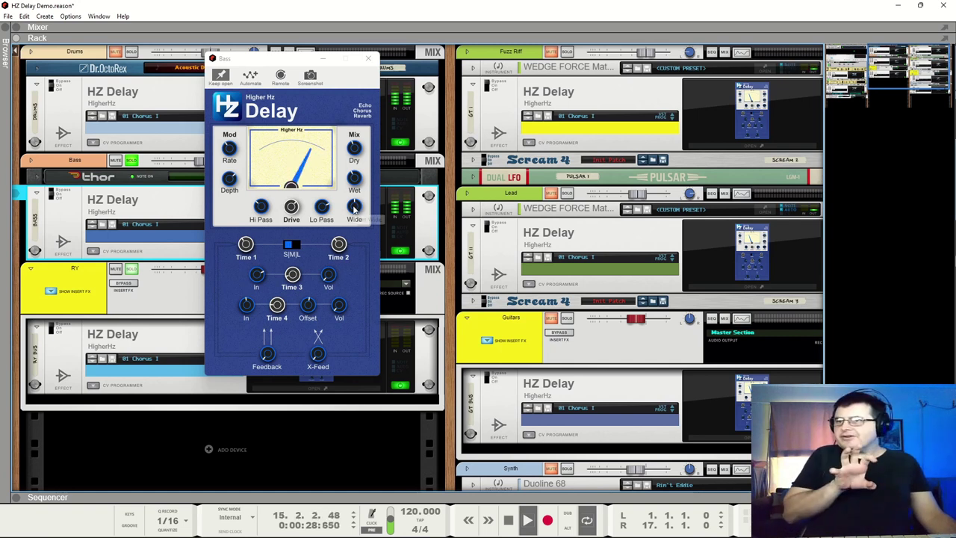
left_click(360, 109)
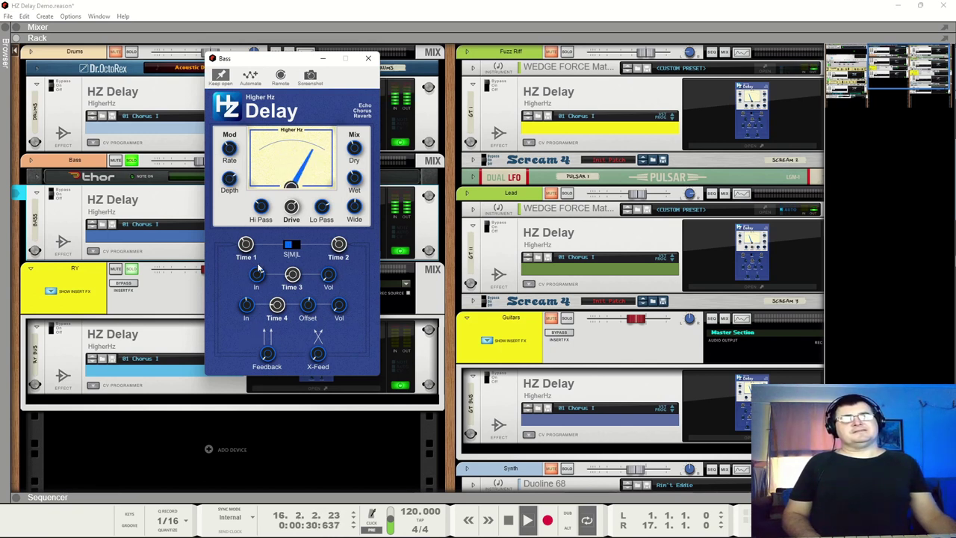
key("space")
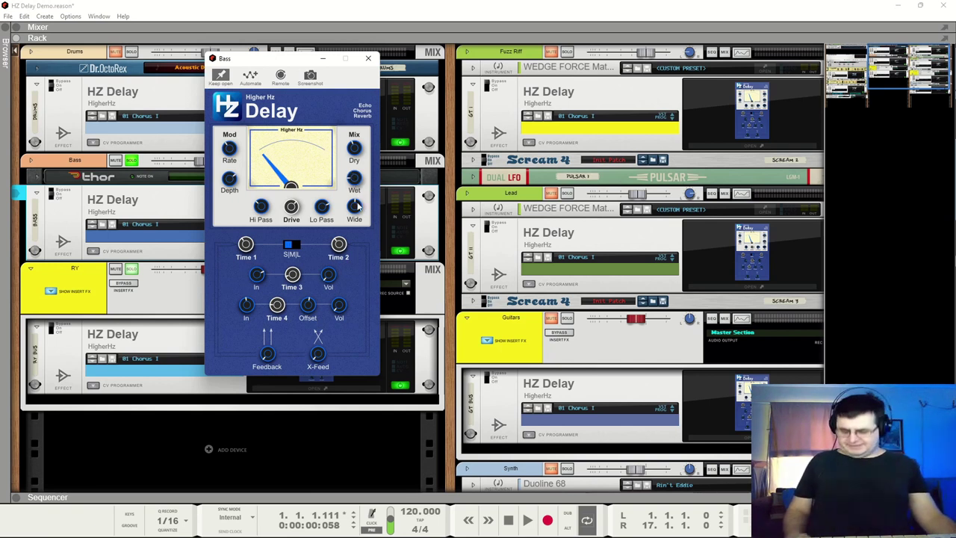
Close the Bass HZ Delay panel and compare the bass with its delay bypassed and on.
left_click(368, 58)
key("space")
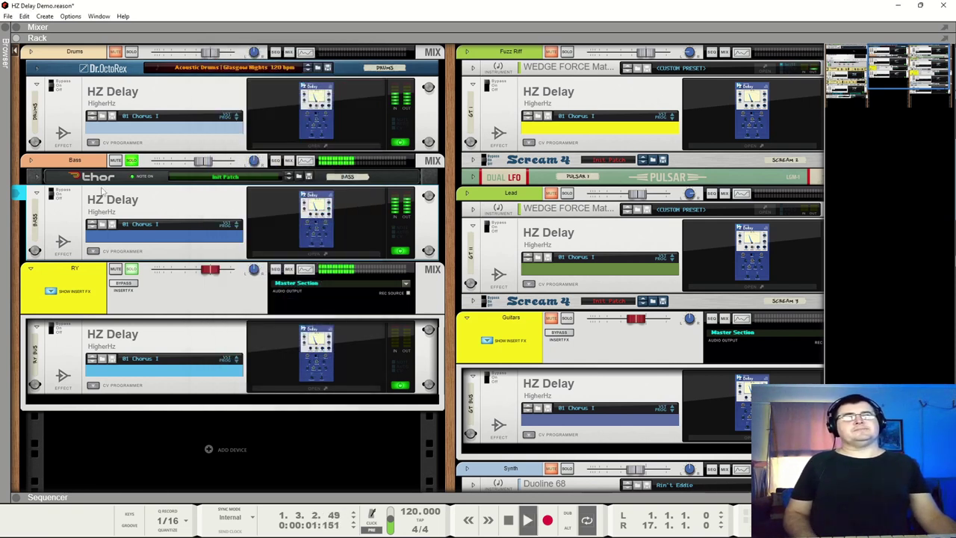
left_click(52, 196)
left_click(56, 195)
left_click(56, 195)
key("space")
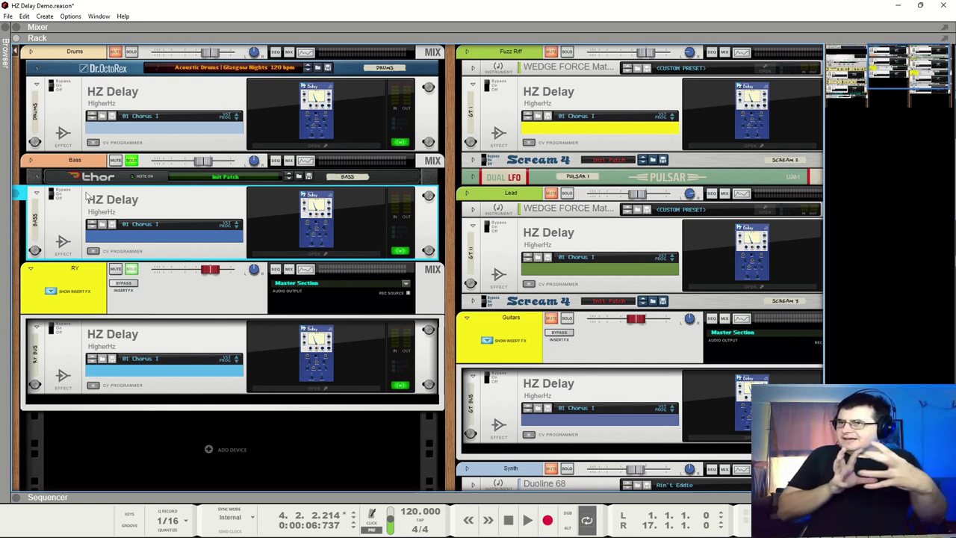
Solo the RY bus instead of Bass and compare it with the Drums and Bass delays bypassed and on.
left_click(131, 162)
left_click(130, 270)
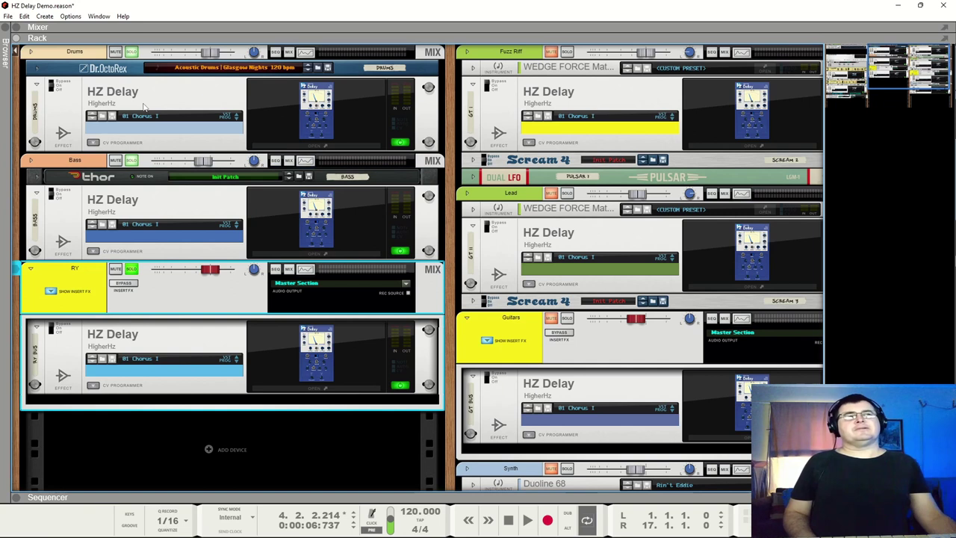
key("space")
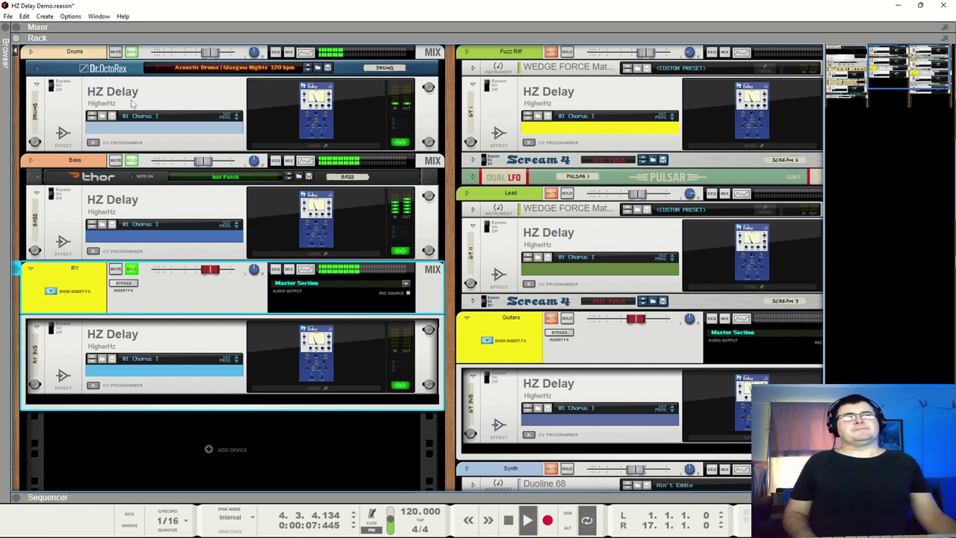
left_click(54, 88)
left_click(50, 195)
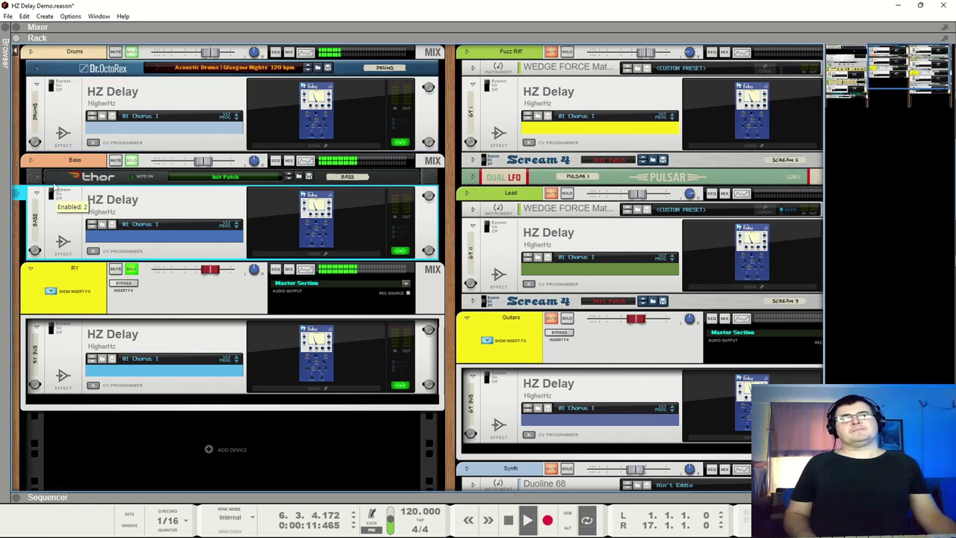
left_click(51, 195)
left_click(50, 88)
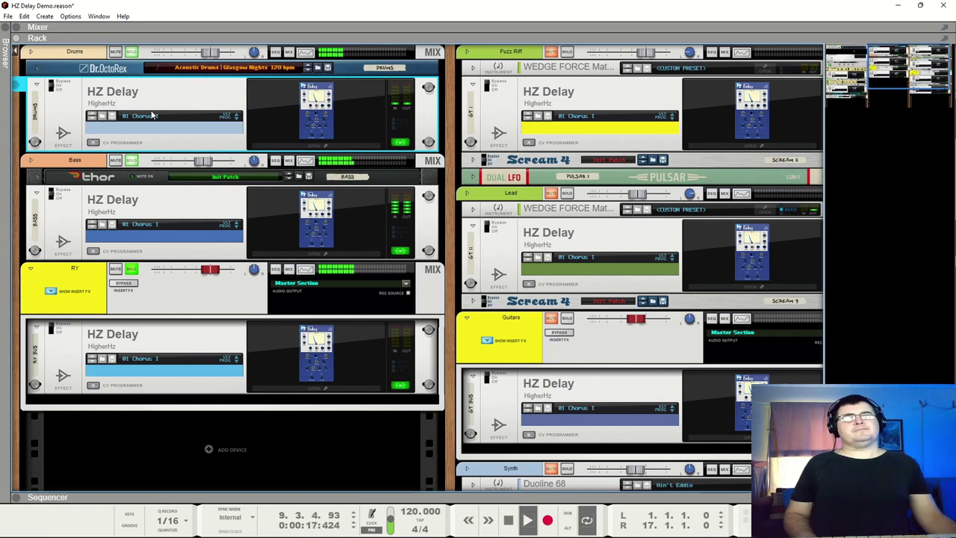
key("space")
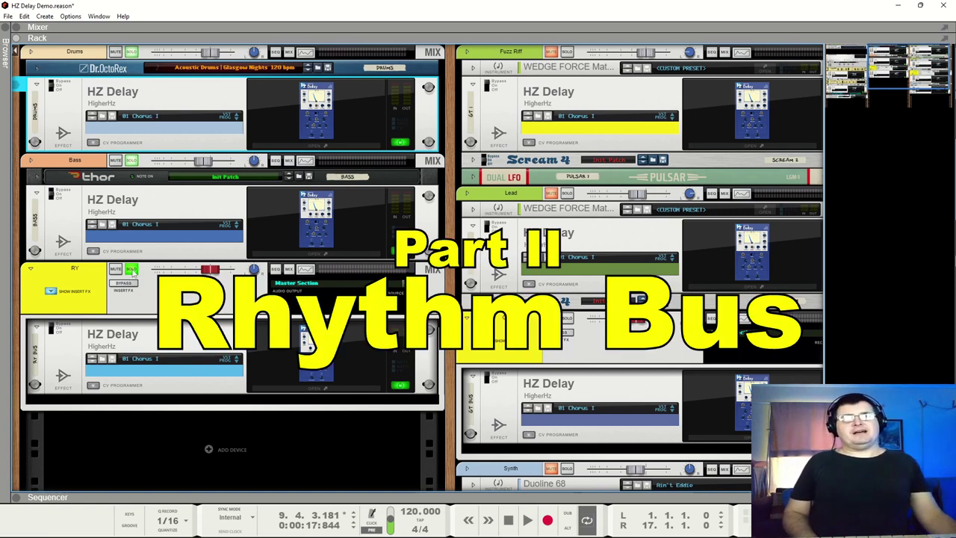
key("space")
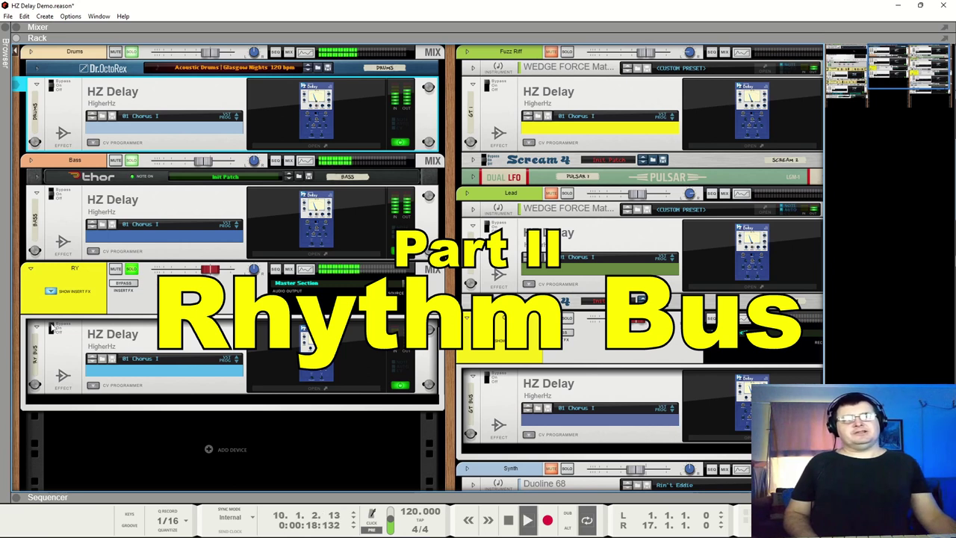
left_click(315, 387)
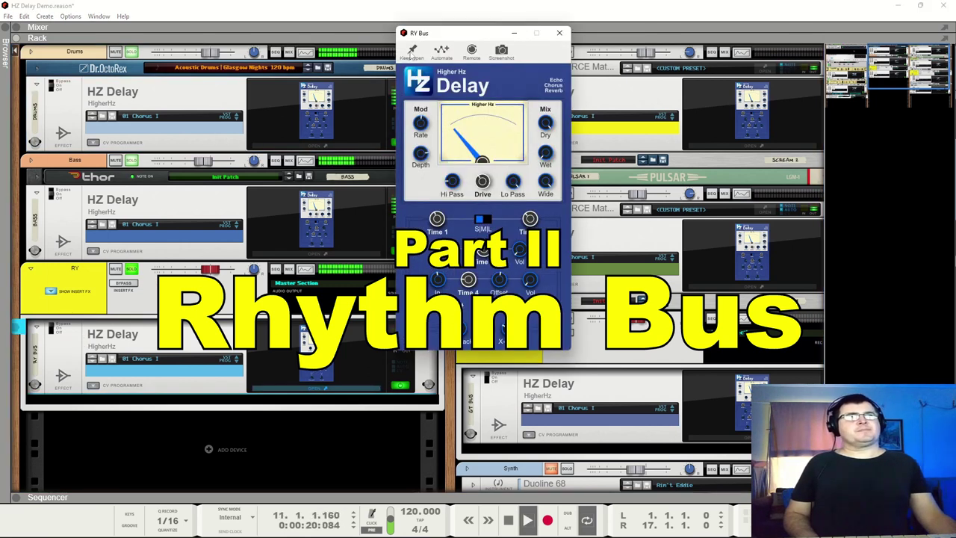
left_click_drag(463, 32, 372, 64)
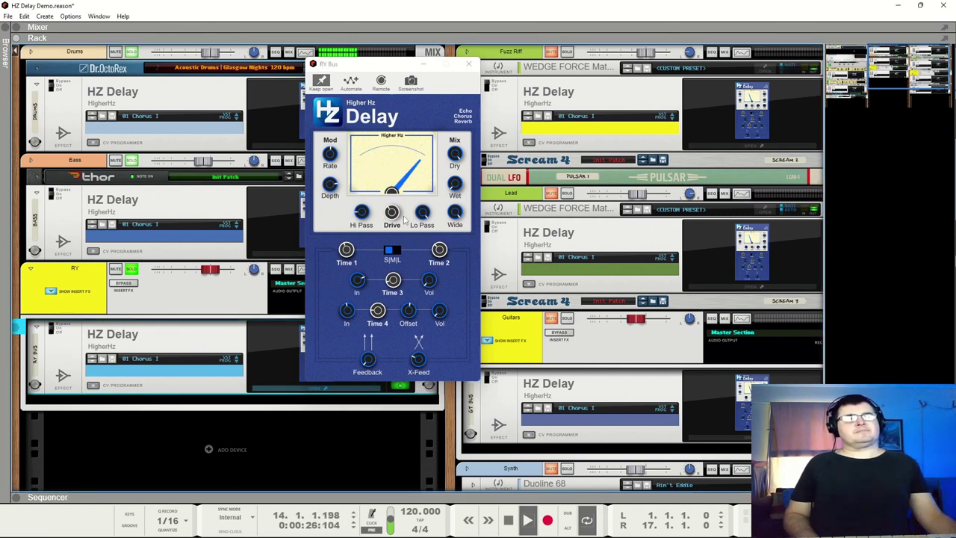
key("space")
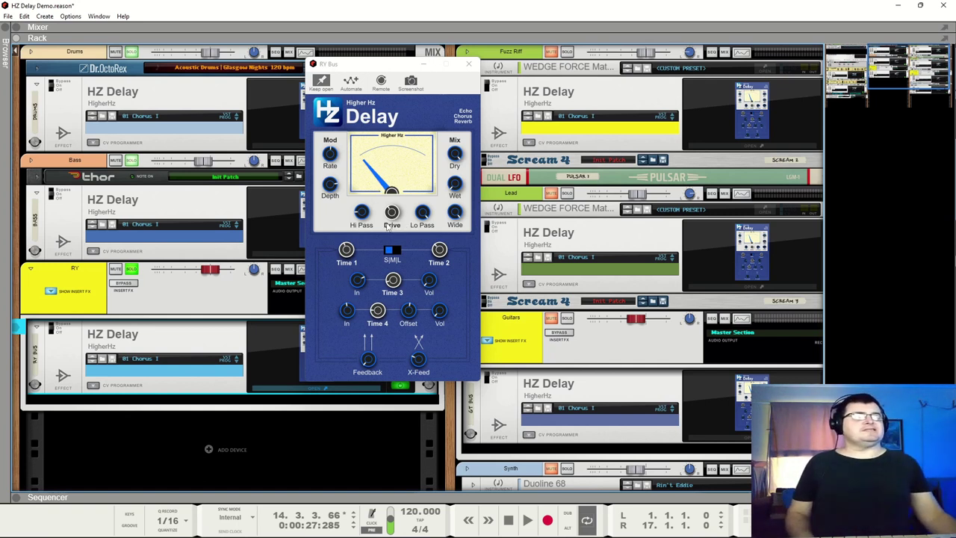
left_click(457, 184)
key("space")
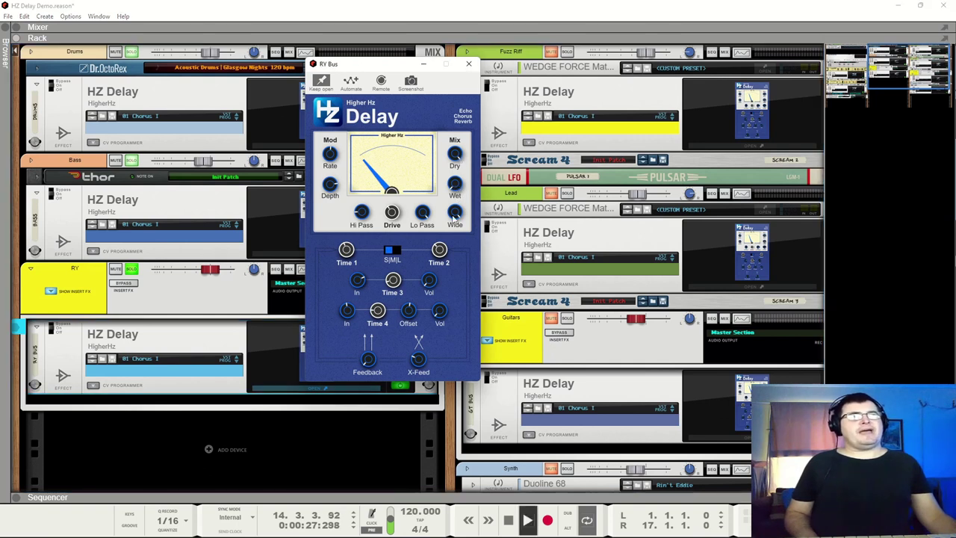
left_click(59, 329)
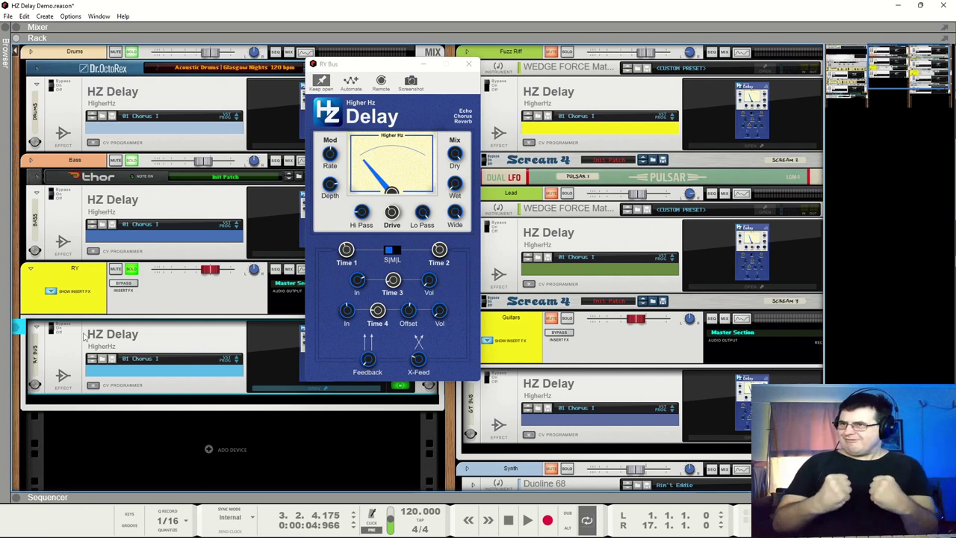
key("space")
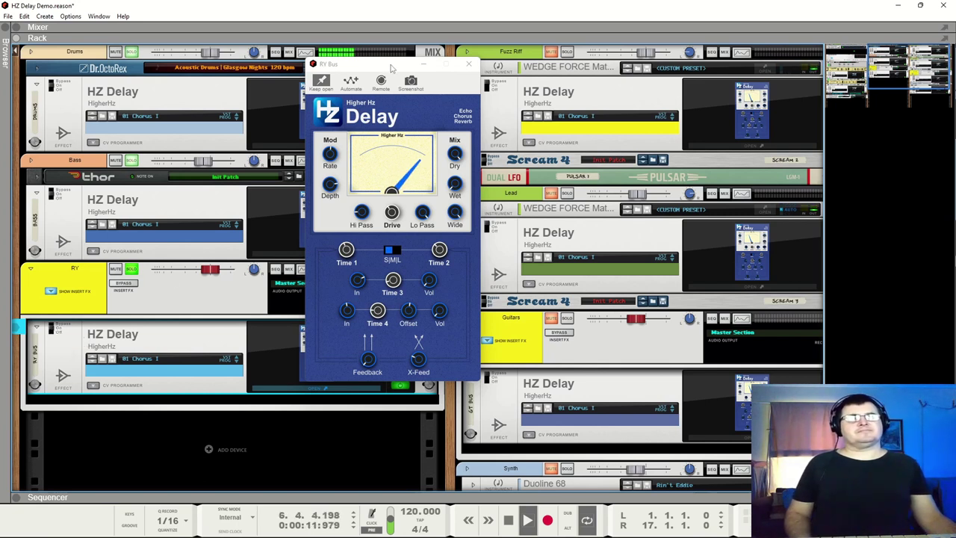
left_click_drag(388, 69, 265, 79)
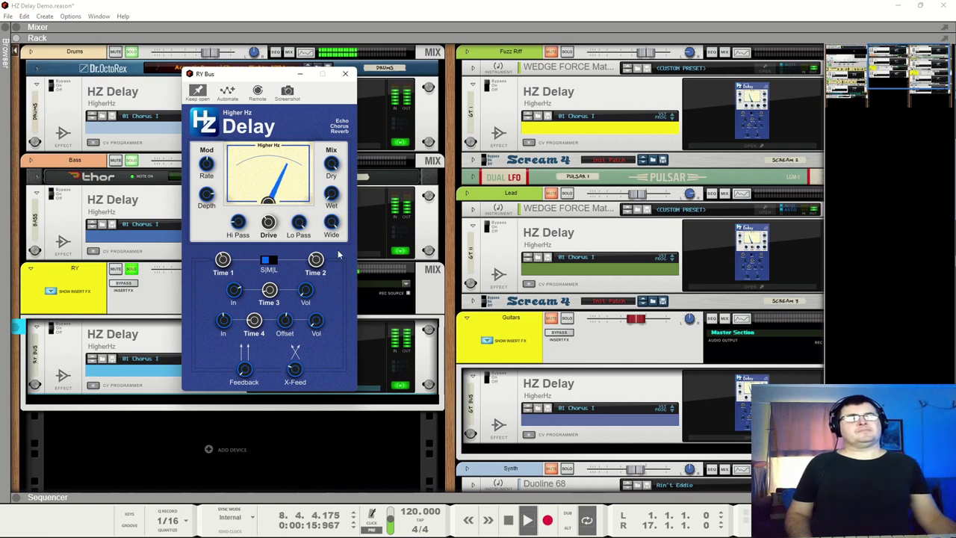
key("space")
key("space")
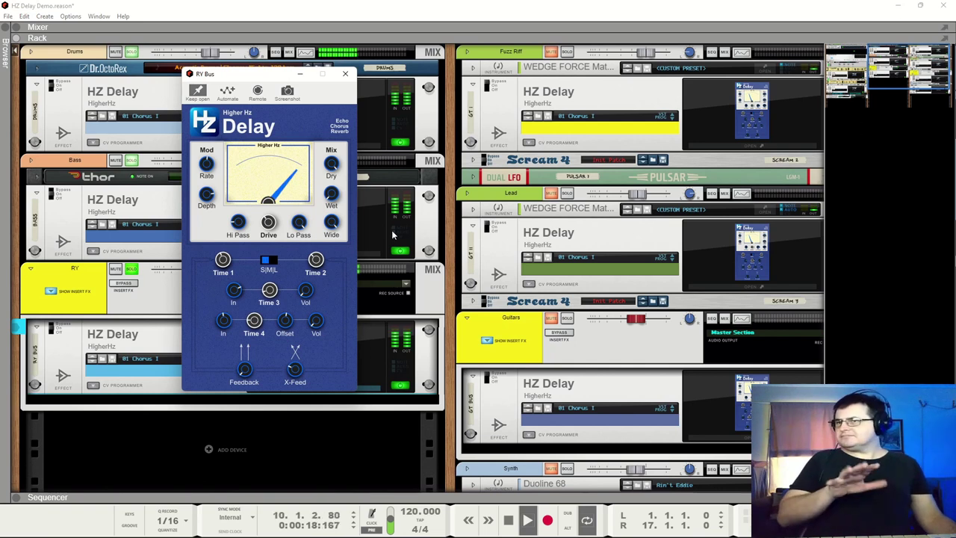
left_click(345, 74)
key("space")
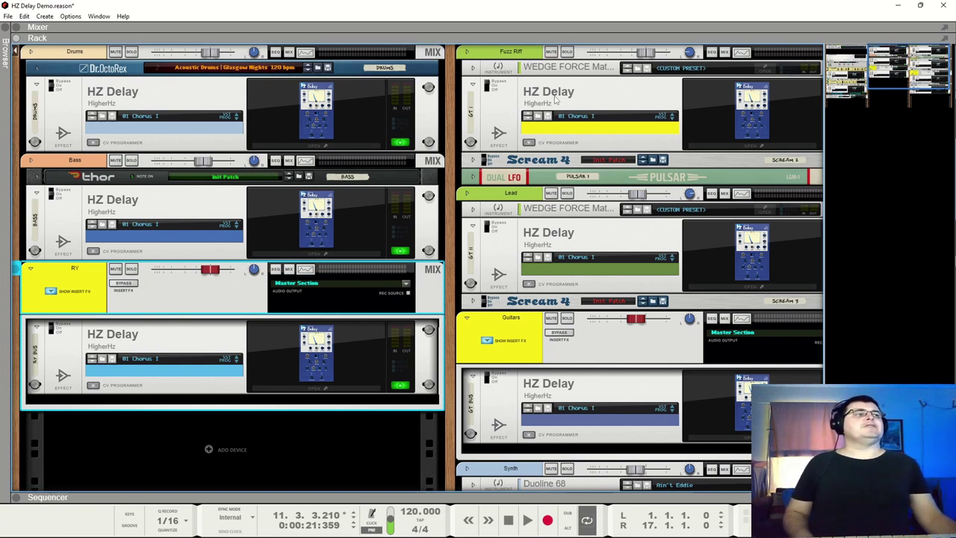
Solo the Fuzz Riff guitar and play it, briefly opening and closing its instrument panel.
scroll(555, 99, "right", 3)
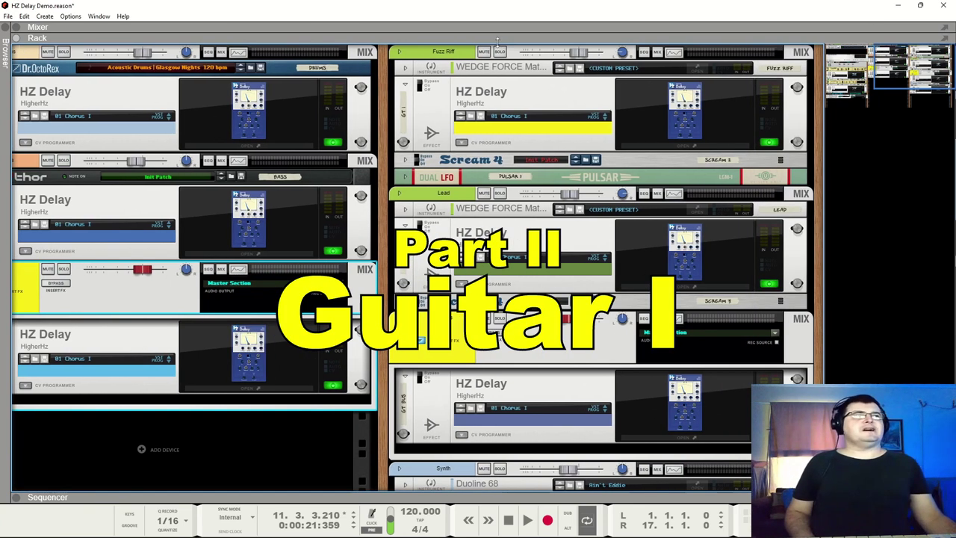
left_click(499, 52)
key("space")
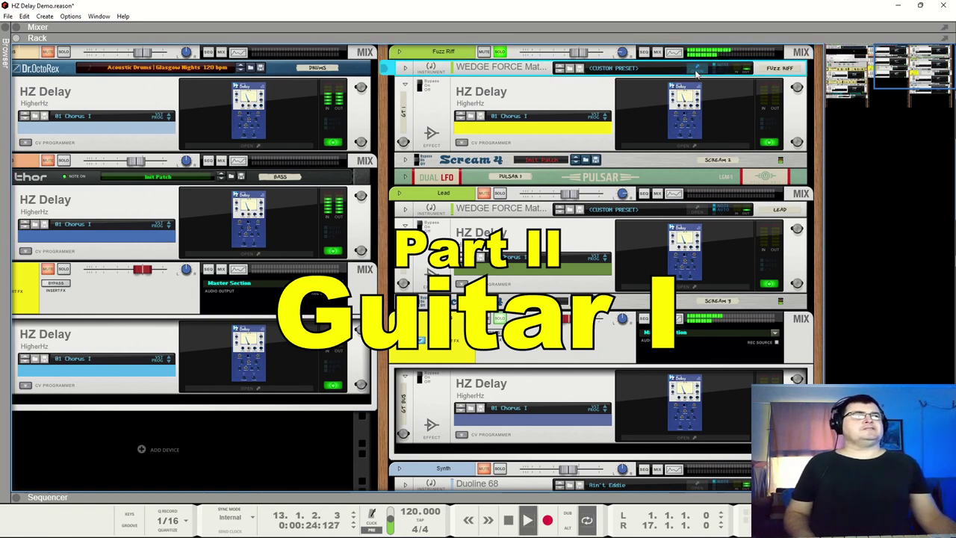
left_click(561, 67)
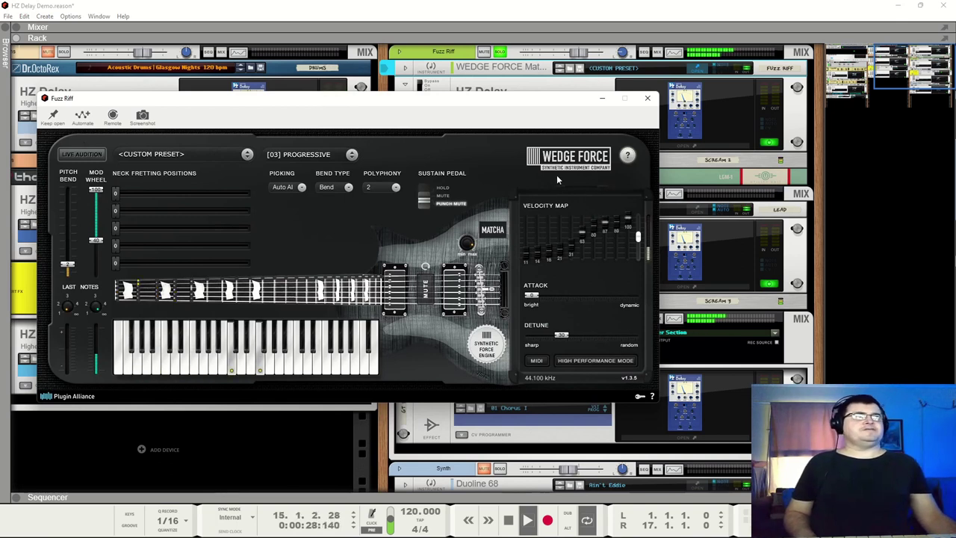
left_click(647, 99)
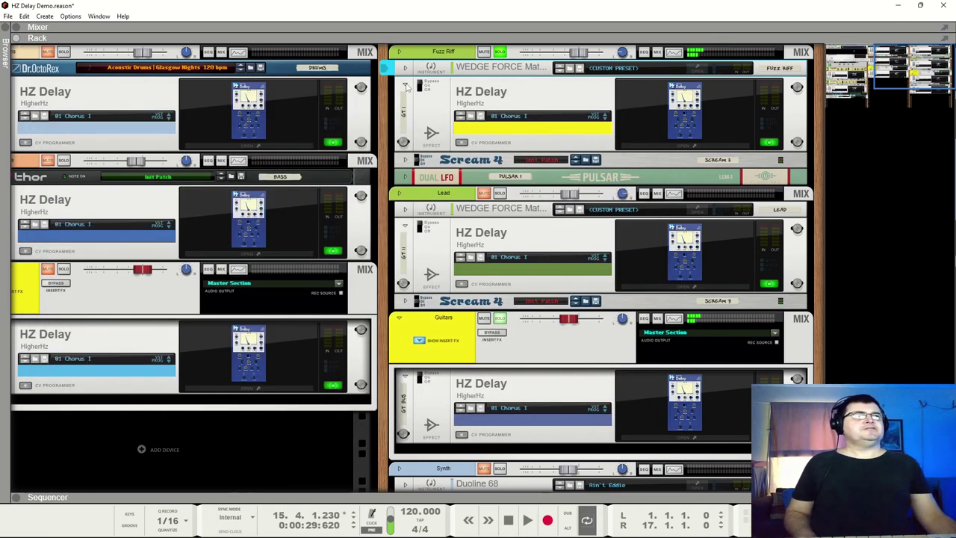
Fold the Fuzz Riff HZ Delay, open its GT I panel, move it right, and audition it.
left_click(405, 83)
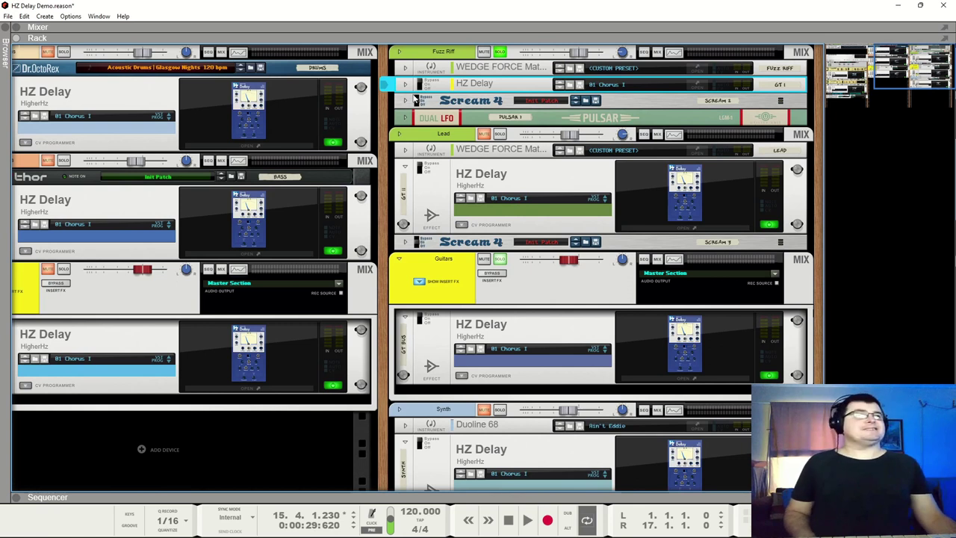
left_click(695, 85)
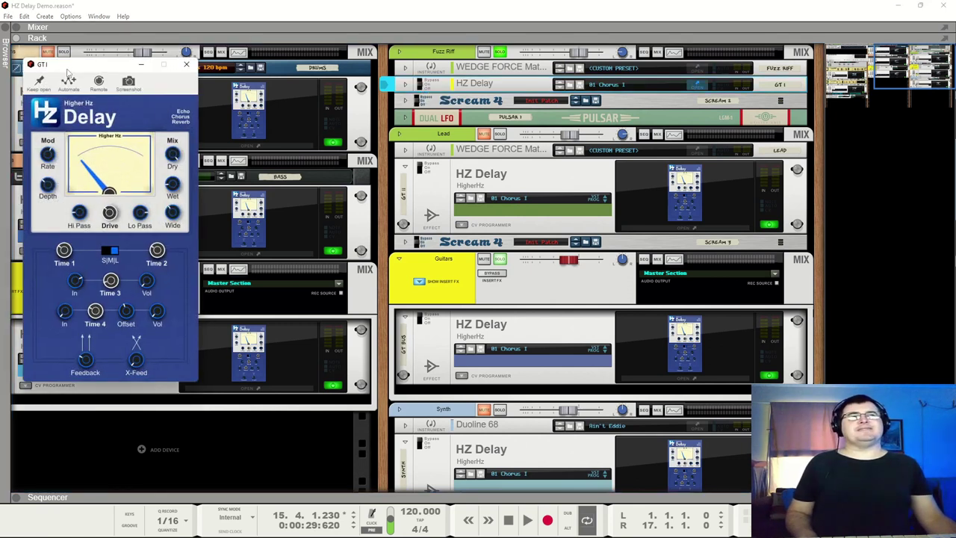
left_click_drag(67, 72, 180, 53)
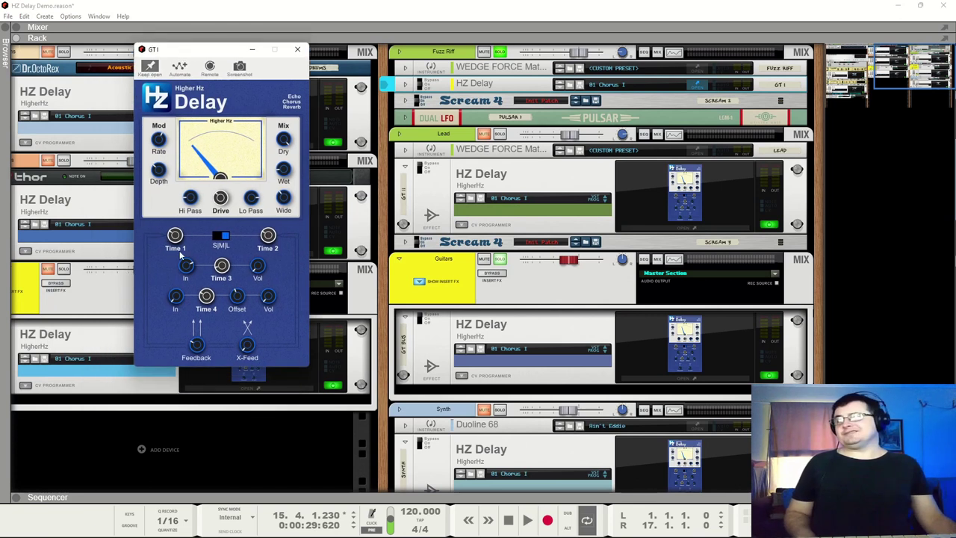
key("space")
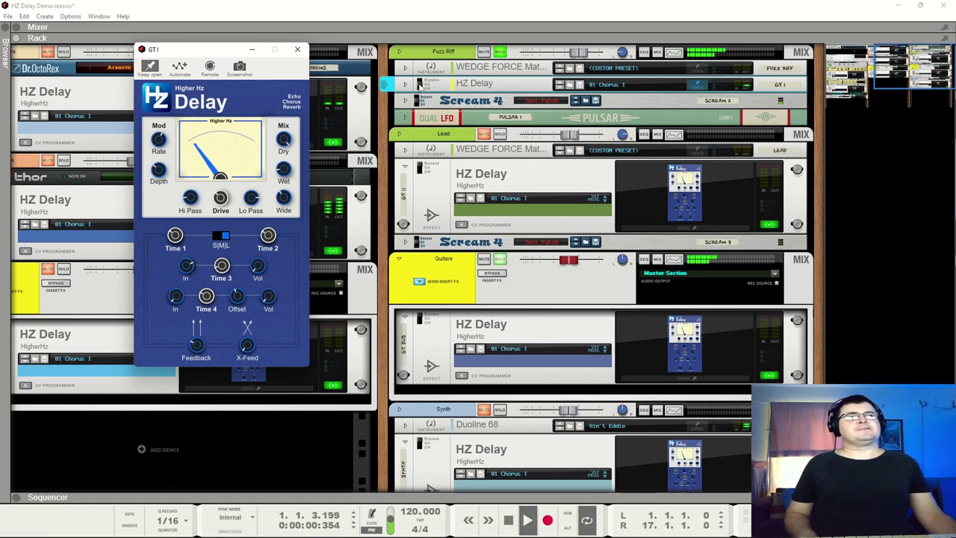
left_click(420, 84)
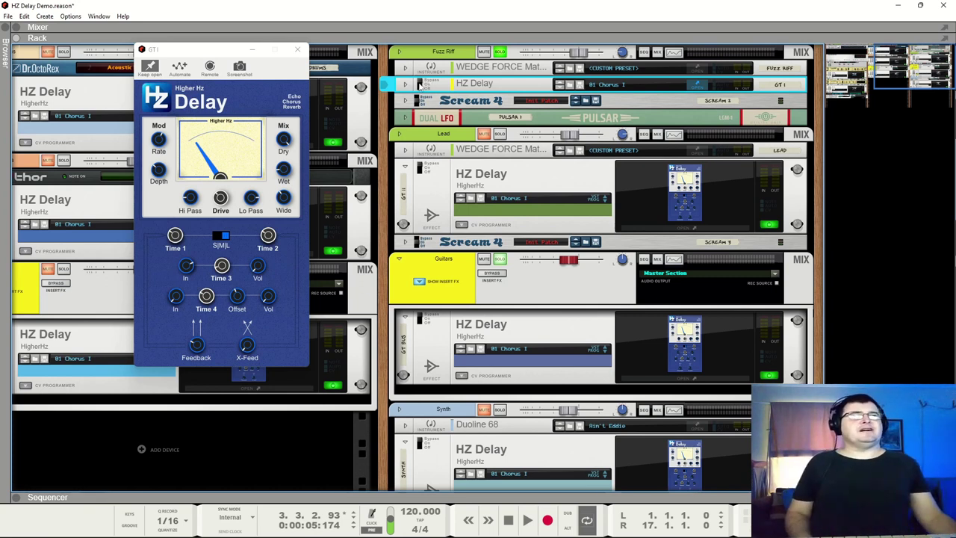
key("space")
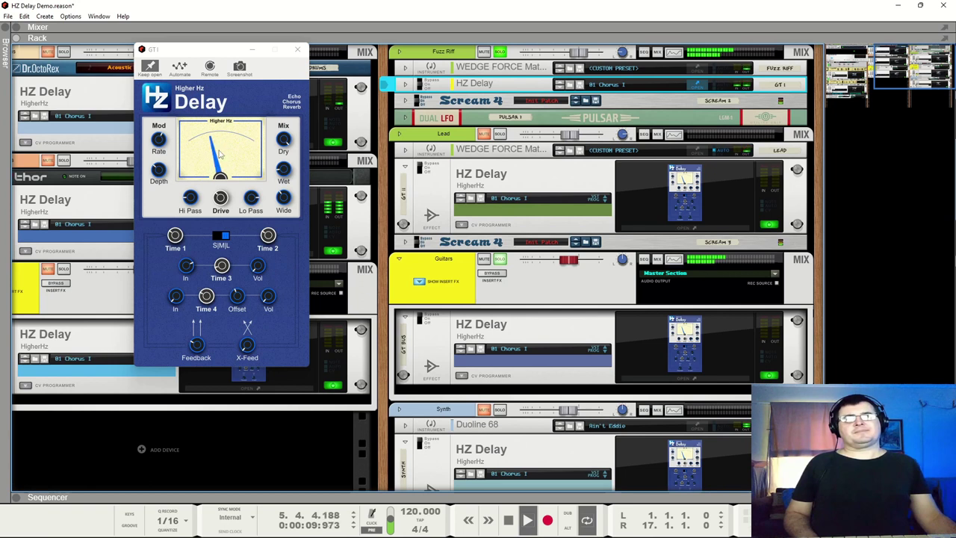
key("space")
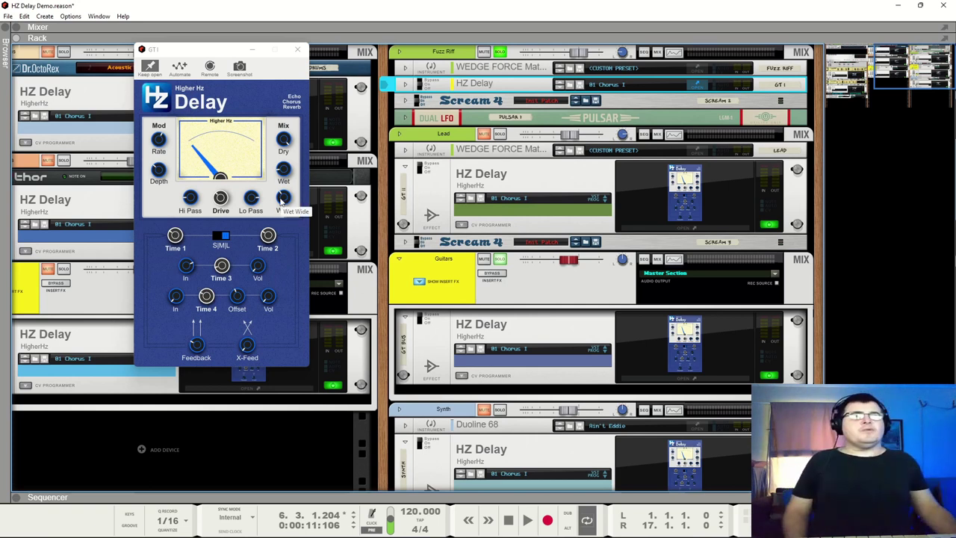
Listen to the guitar through the GT I delay, stopping and restarting playback several times.
left_click(302, 50)
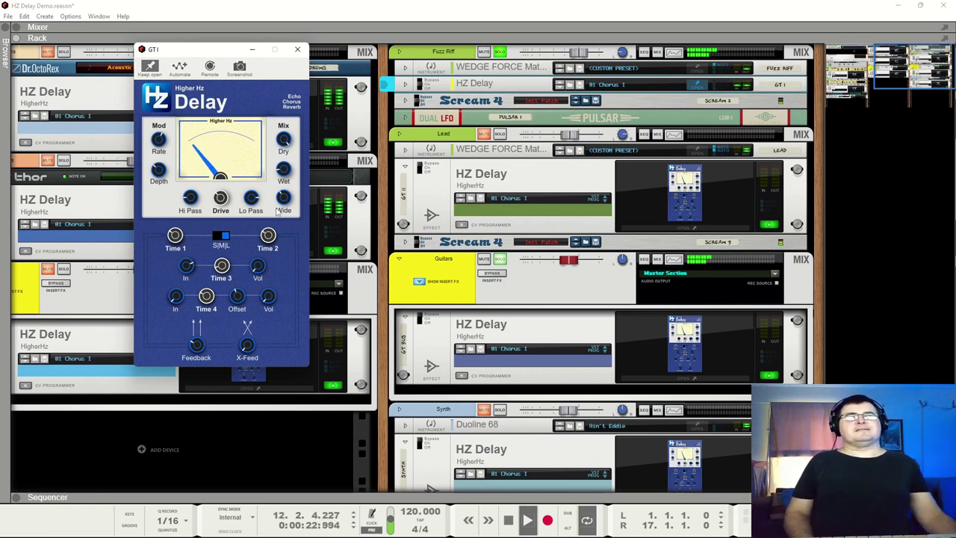
key("space")
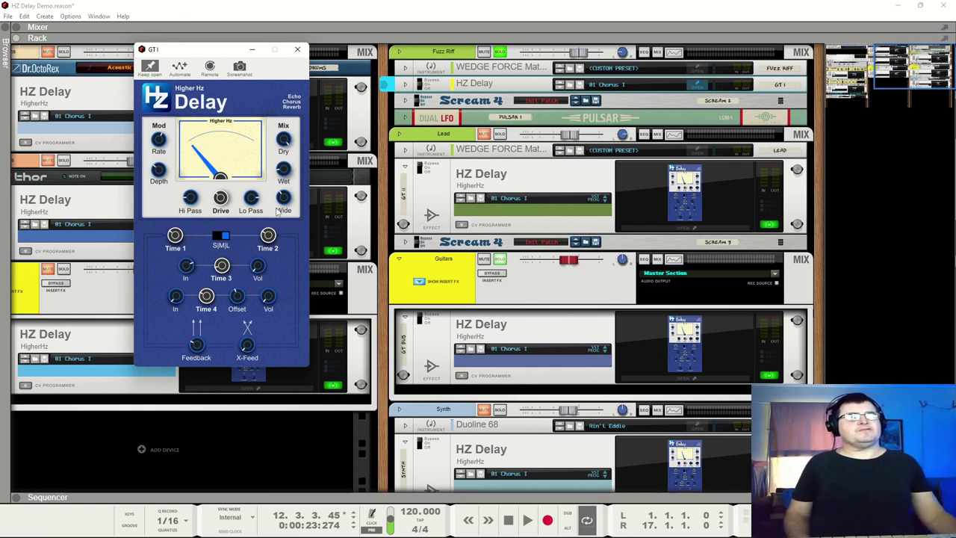
key("space")
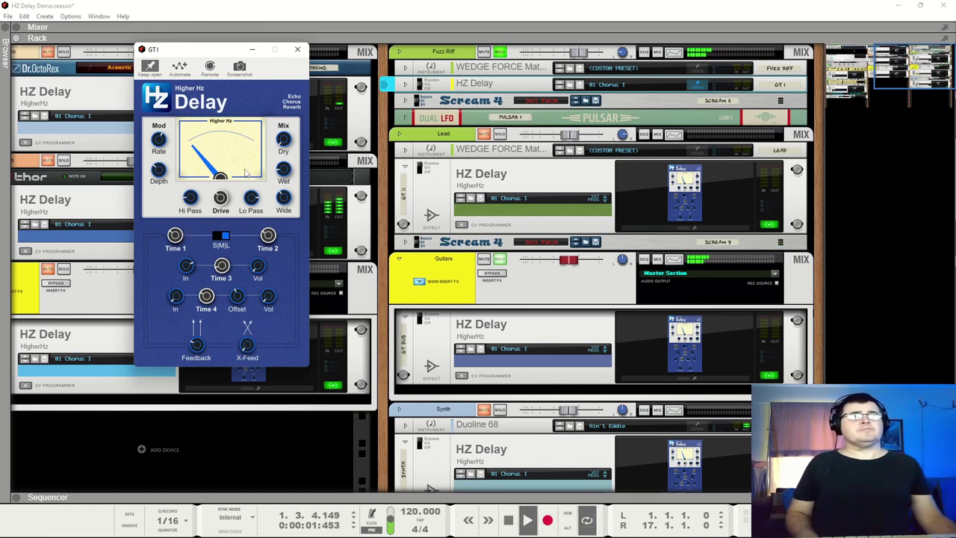
key("space")
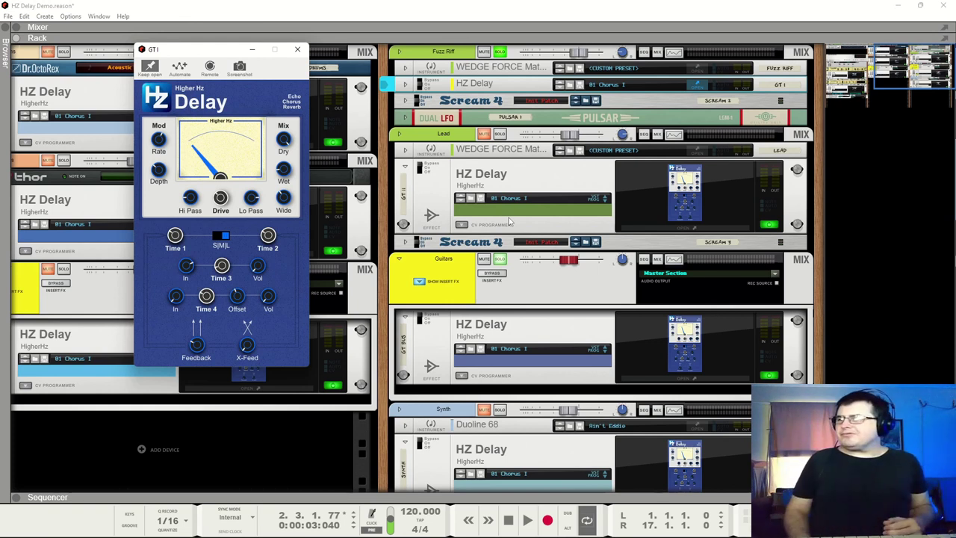
key("space")
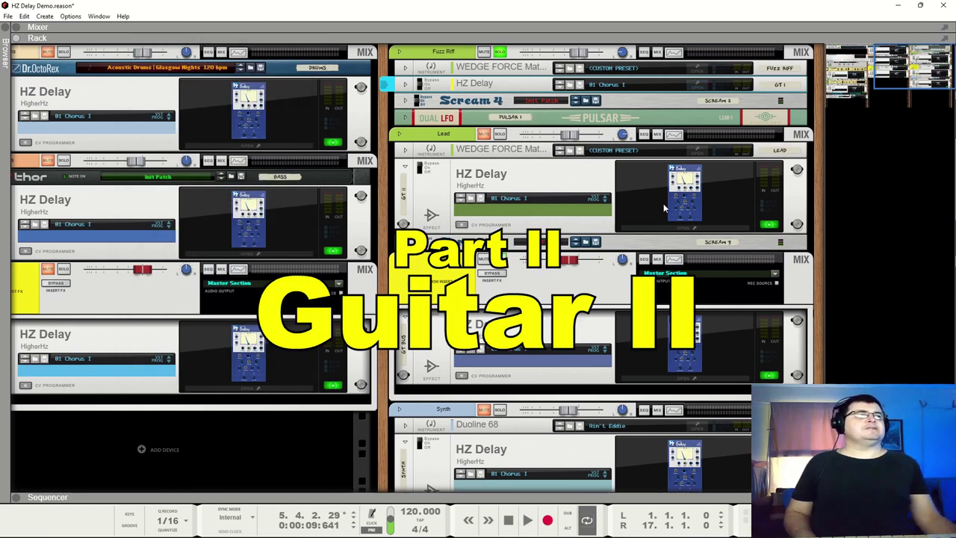
Open and keep the GT II delay editor, play the song, and switch the delay off and back on.
double_click(663, 203)
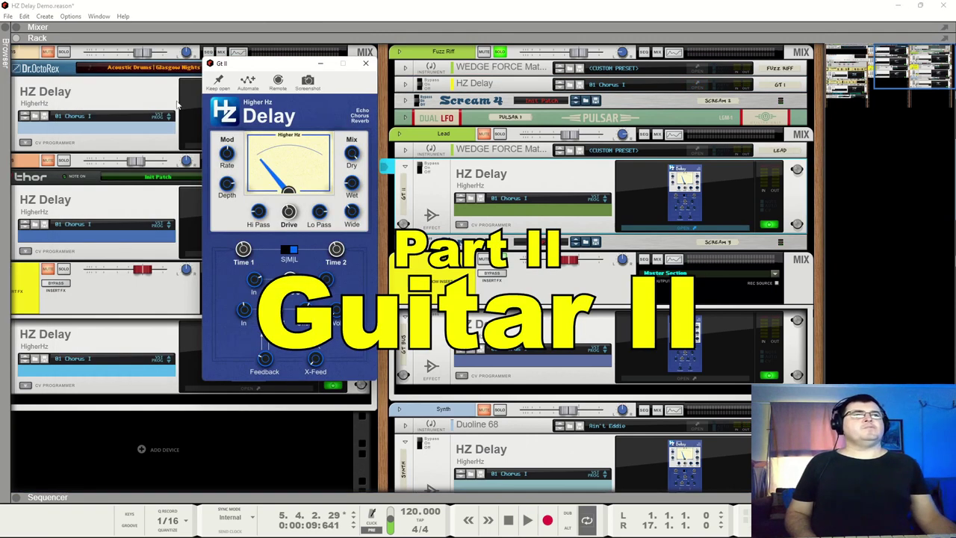
left_click(216, 83)
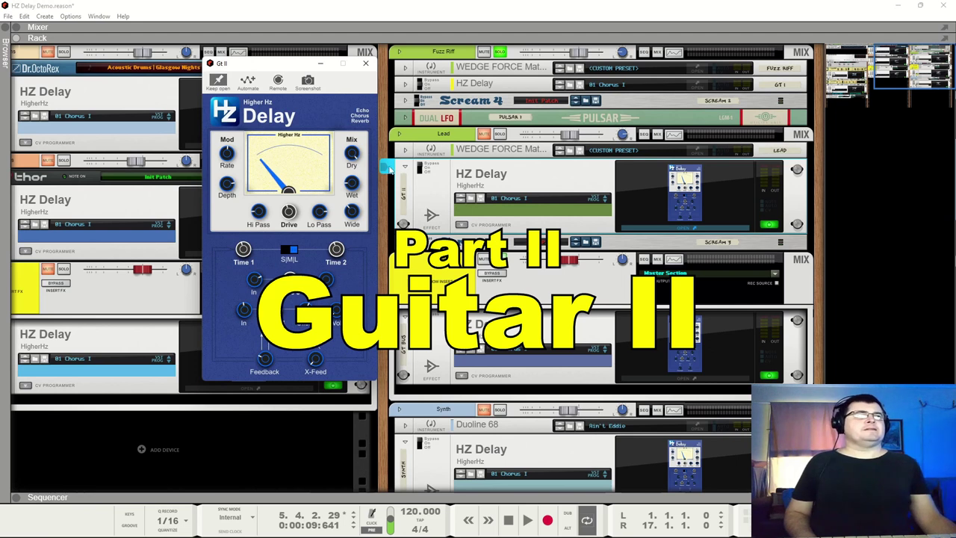
left_click(420, 167)
key("space")
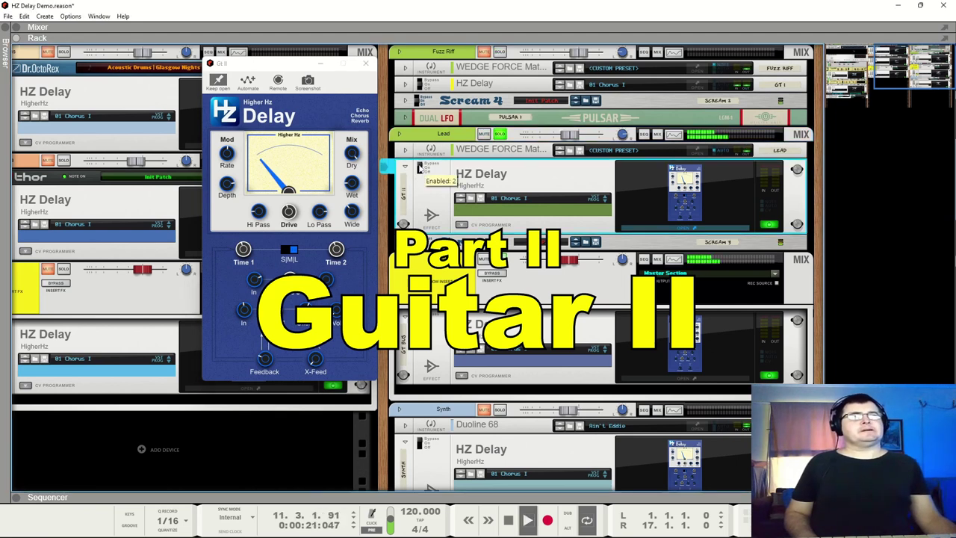
left_click(400, 179)
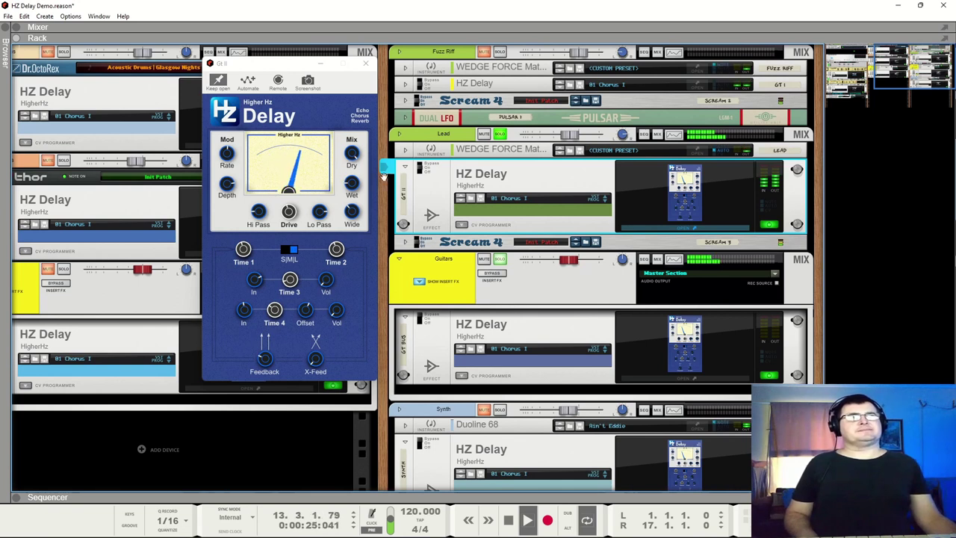
left_click(422, 165)
left_click(423, 167)
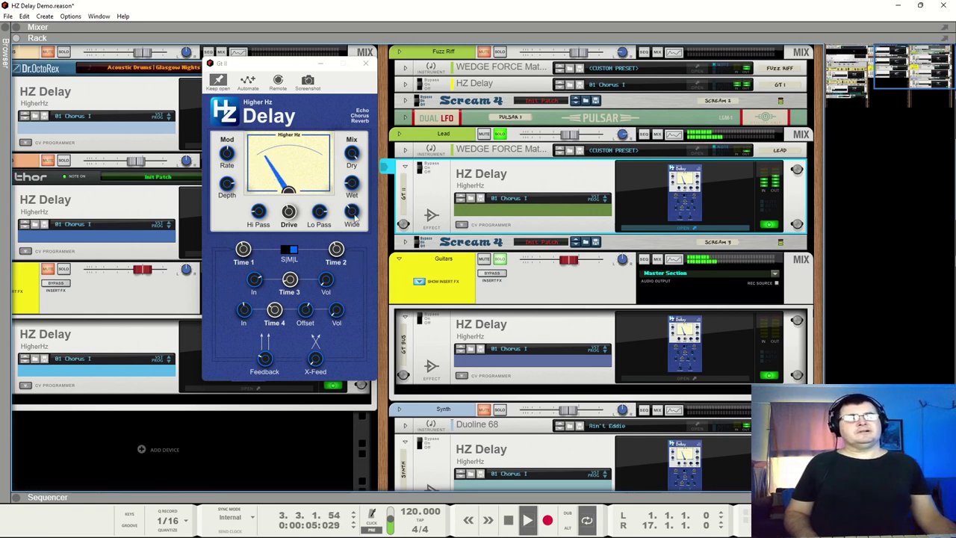
Bring the GT II delay editor to the front and stop playback.
left_click(355, 218)
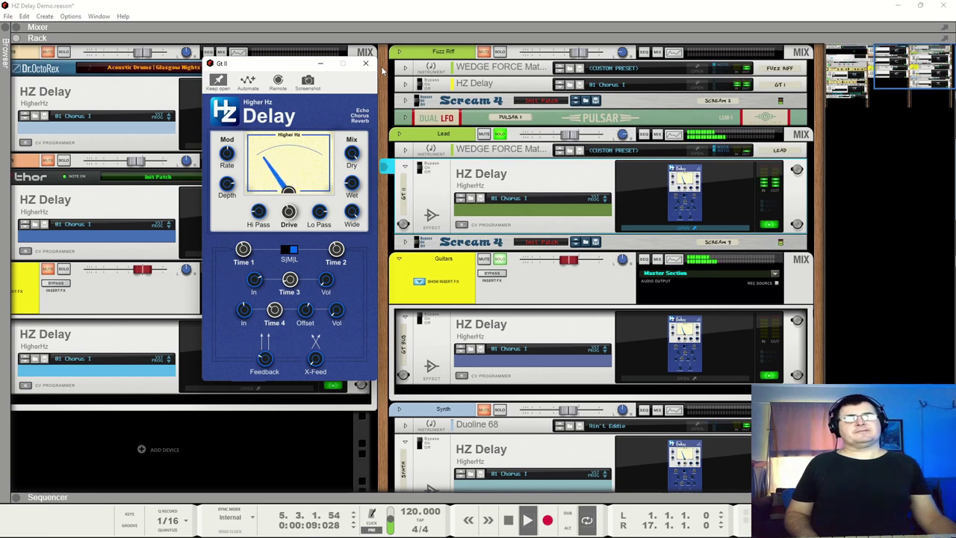
key("space")
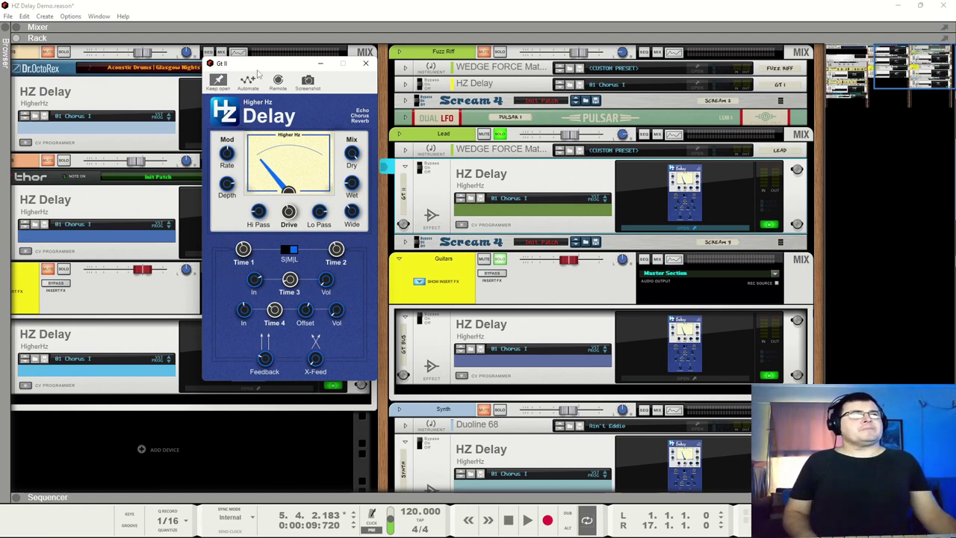
key("space")
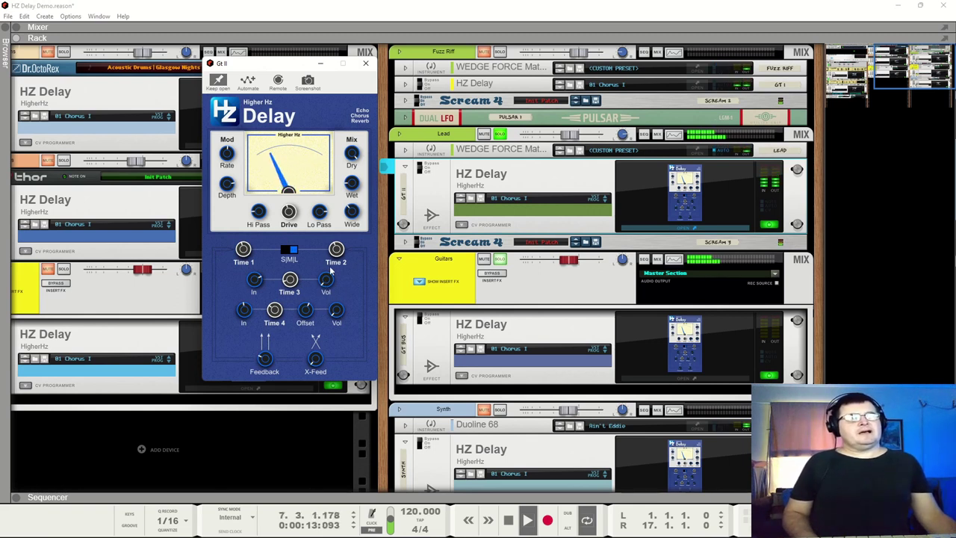
key("space")
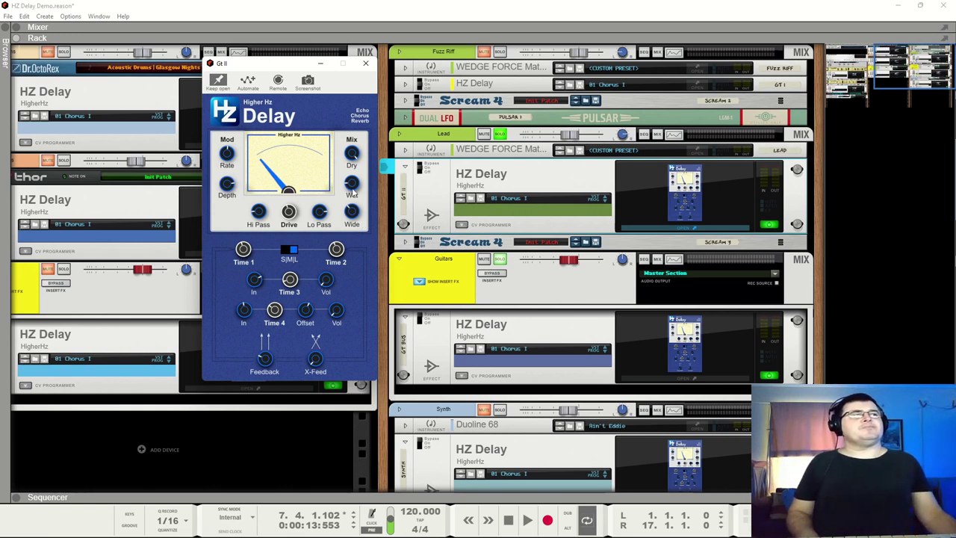
key("space")
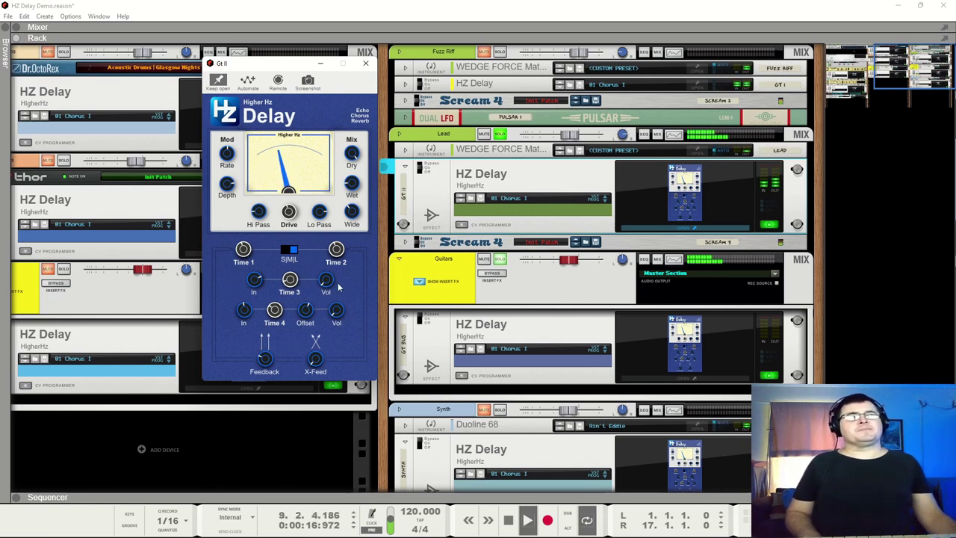
key("space")
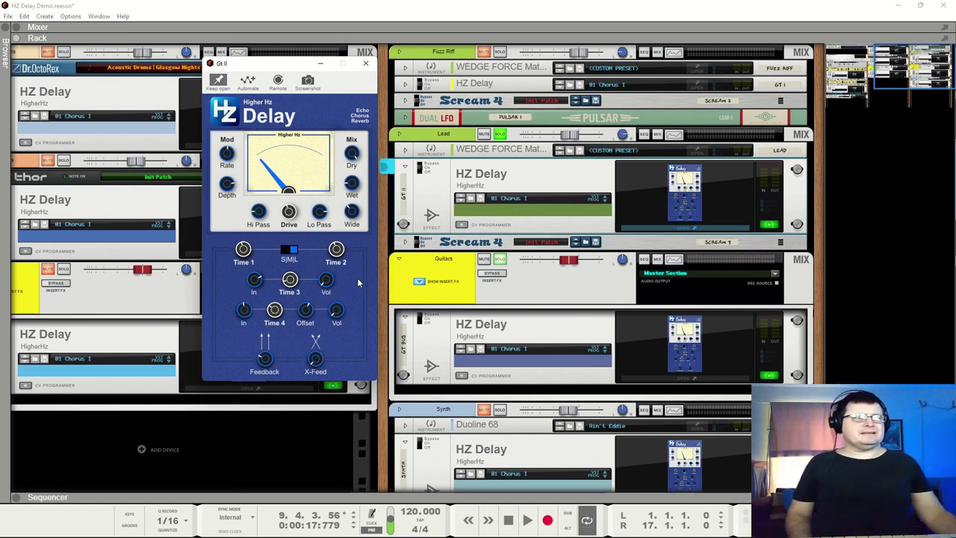
Close the GT II editor and fold the Lead, Drums, Bass and RY HZ Delays to single rows.
left_click(366, 66)
key("space")
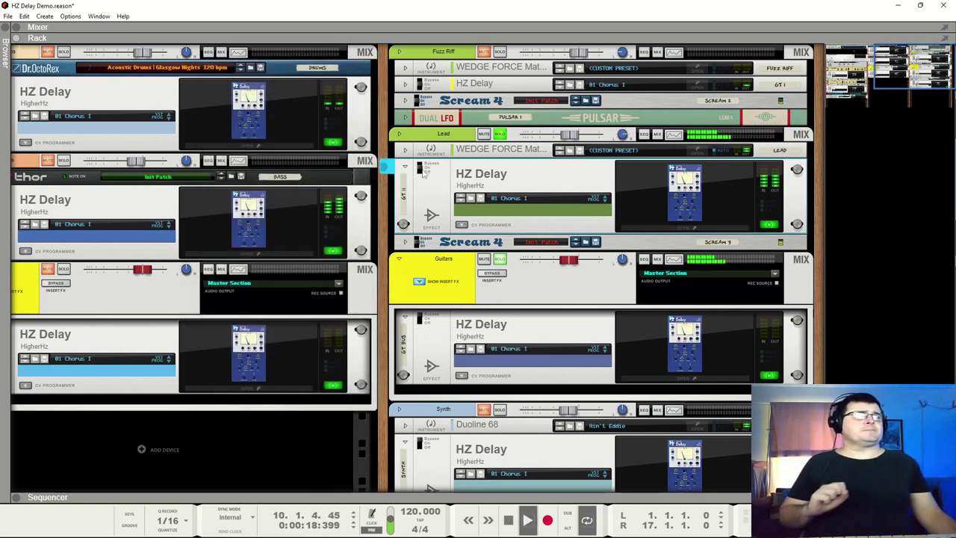
left_click(501, 133)
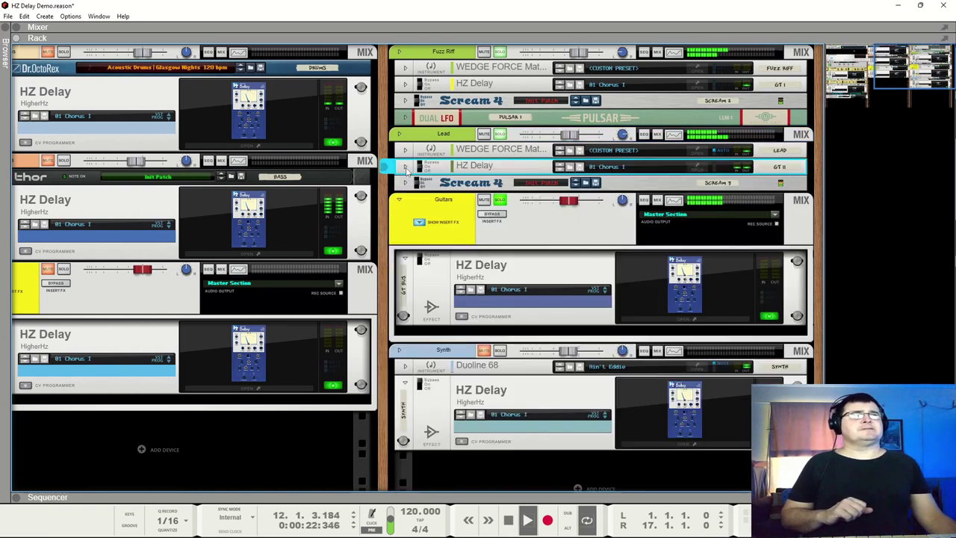
left_click(405, 166)
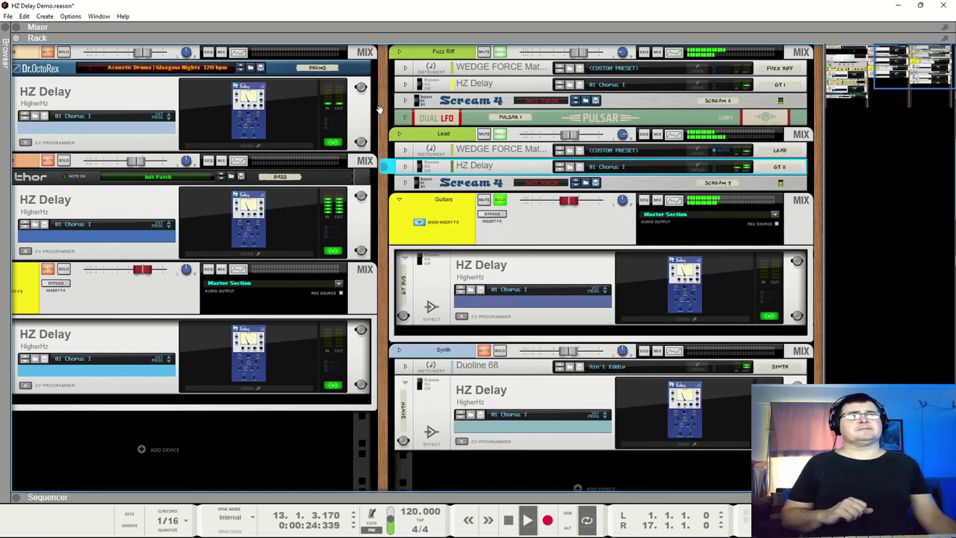
scroll(512, 110, "left", 3)
left_click(101, 81)
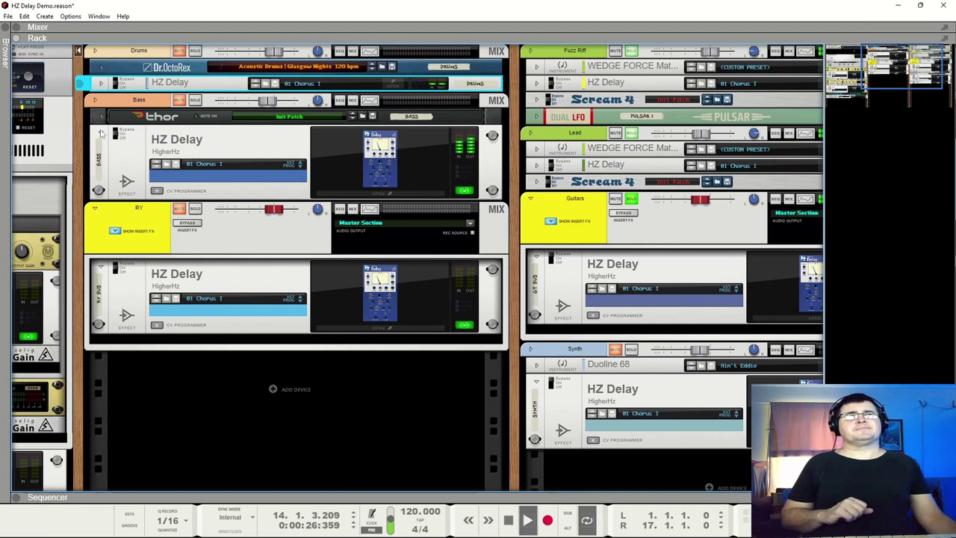
left_click(101, 132)
left_click(101, 208)
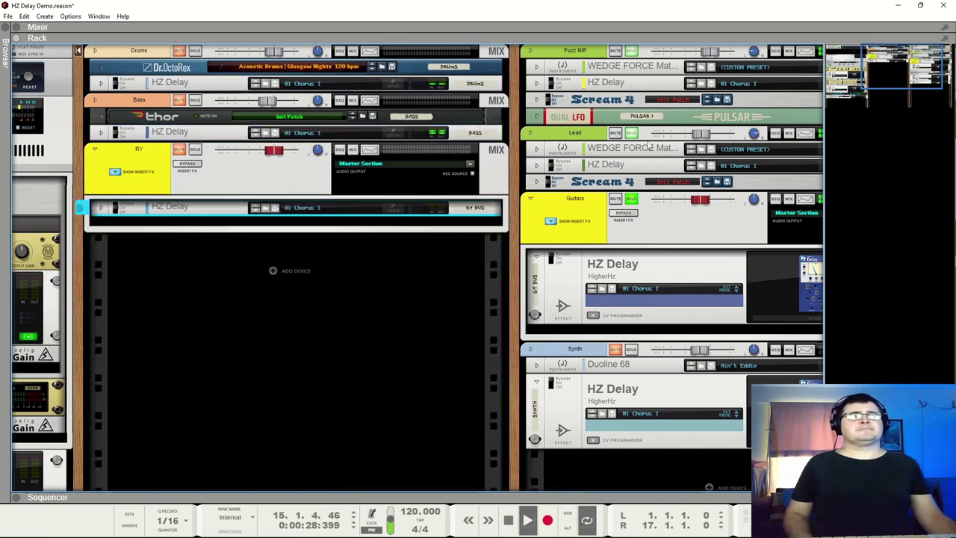
Open the GT Bus HZ Delay editor and move its window aside.
scroll(421, 196, "right", 3)
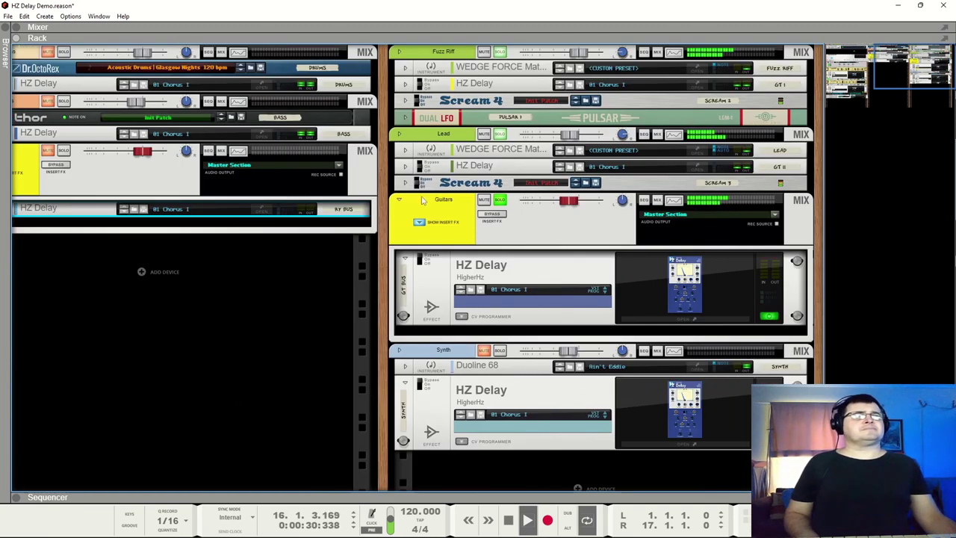
left_click(421, 273)
left_click_drag(433, 64, 269, 62)
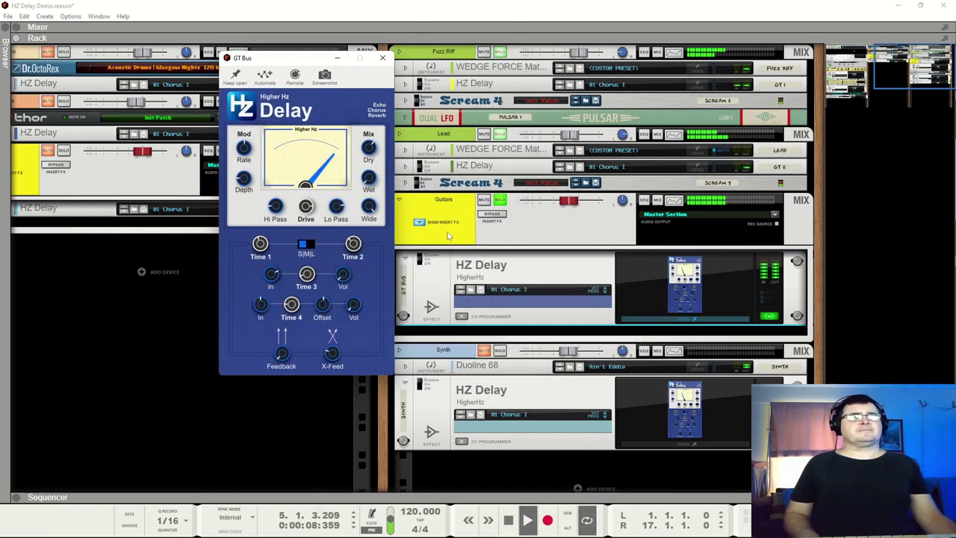
Compare the GT Bus delay off and on, then replay the song to audition the bus delay.
left_click(423, 260)
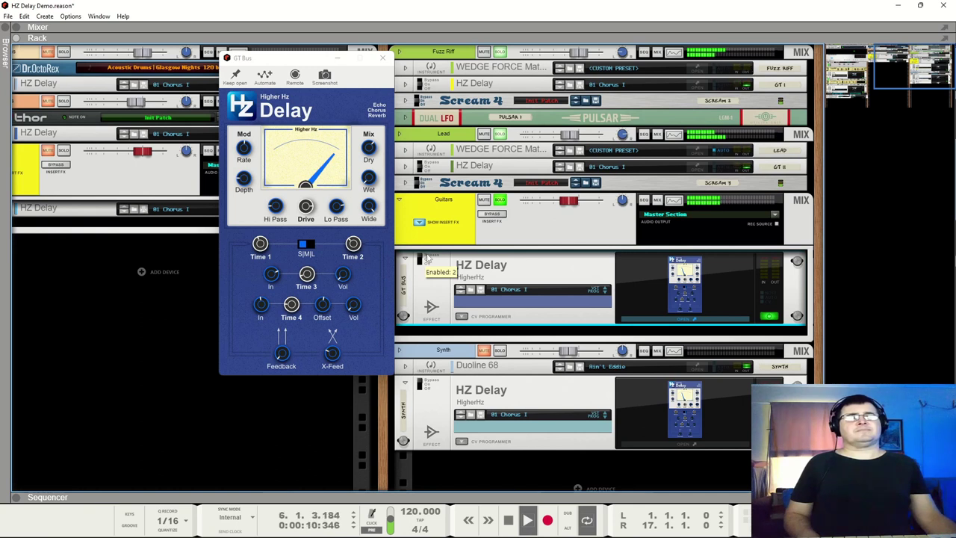
left_click(425, 259)
key("space")
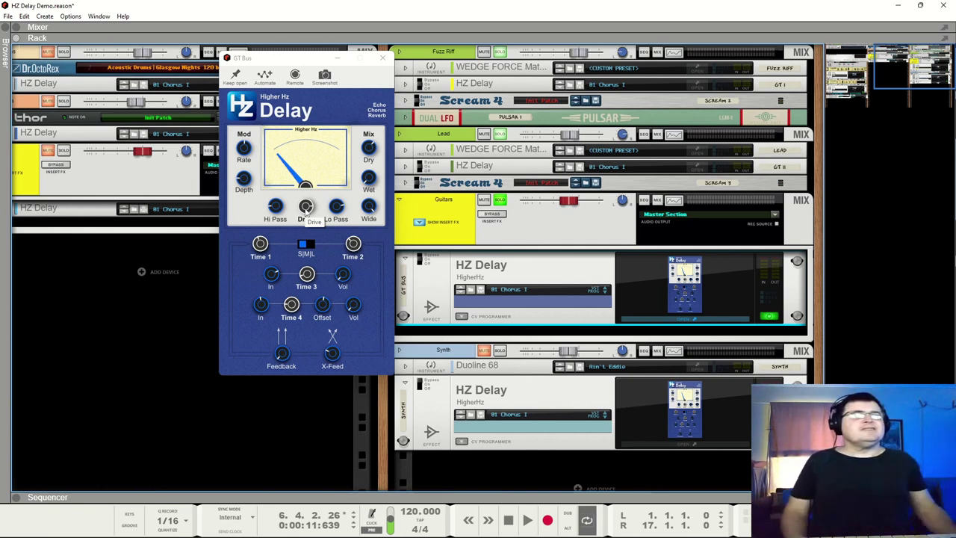
key("space")
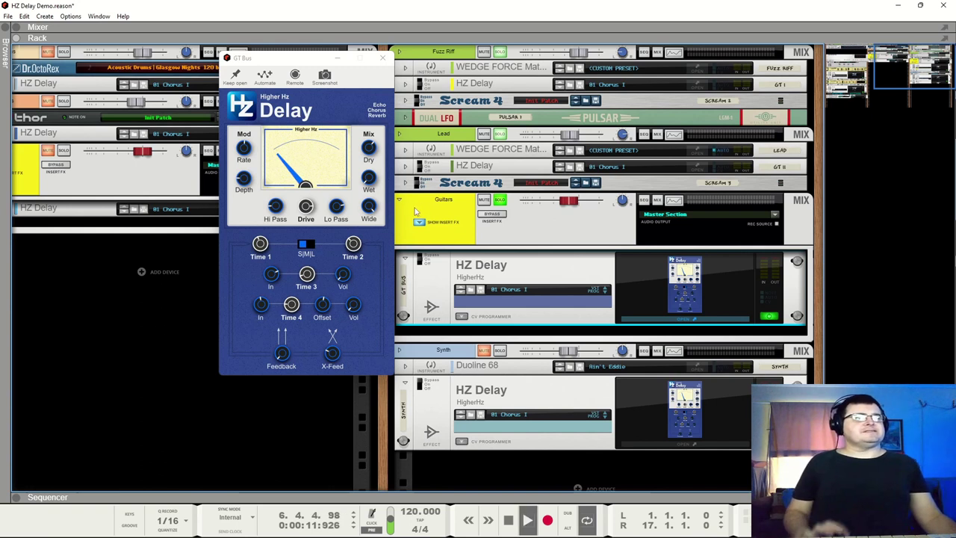
left_click(426, 259)
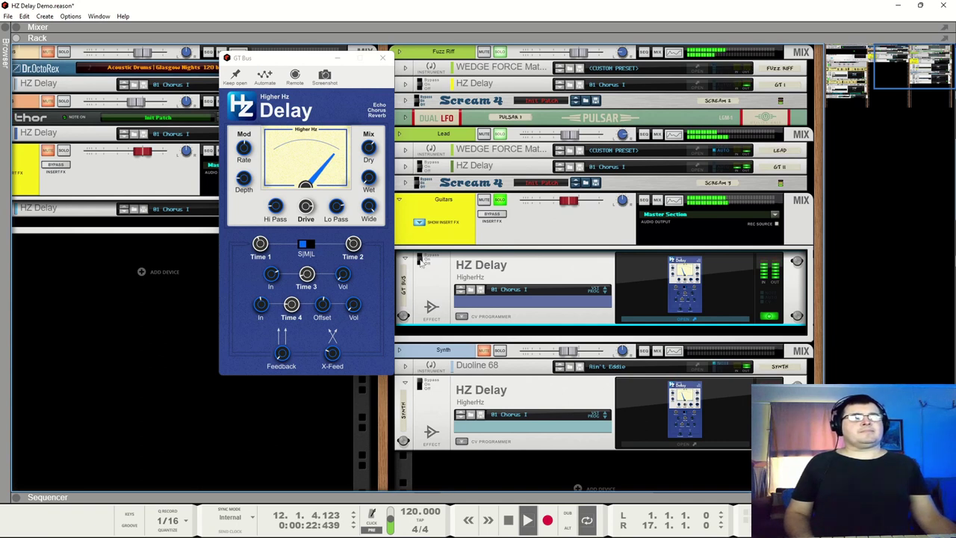
key("space")
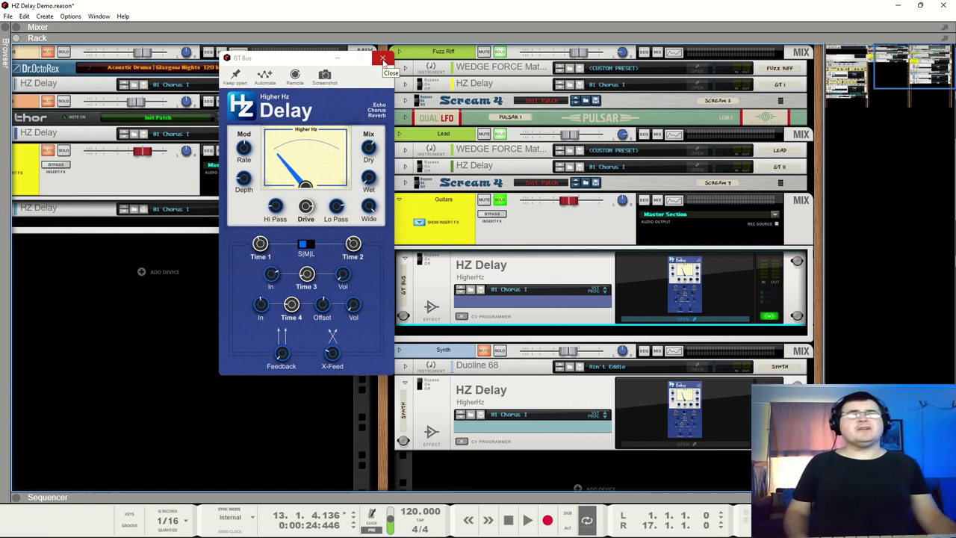
Close the GT Bus delay window, select the Synth channel, start playback and open its HZ Delay panel.
left_click(383, 58)
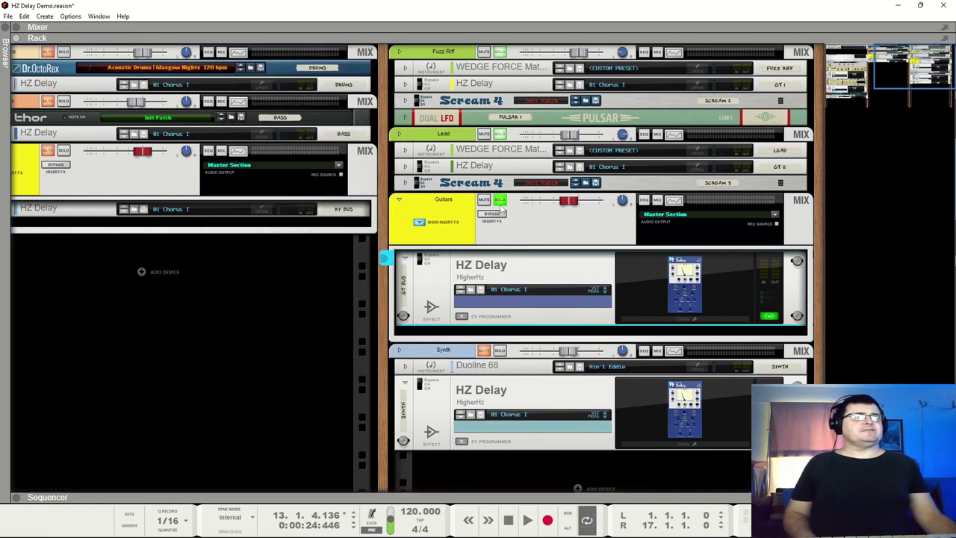
left_click(503, 207)
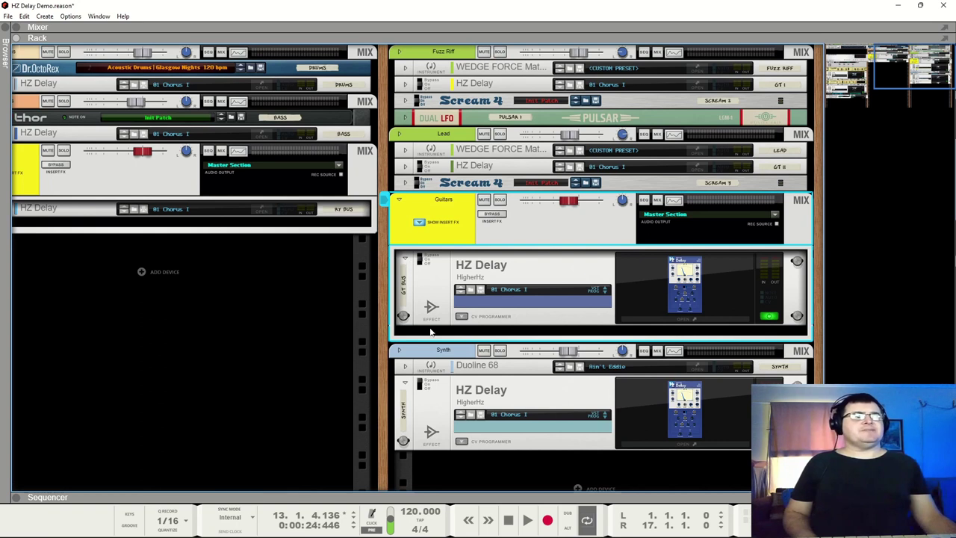
left_click(501, 353)
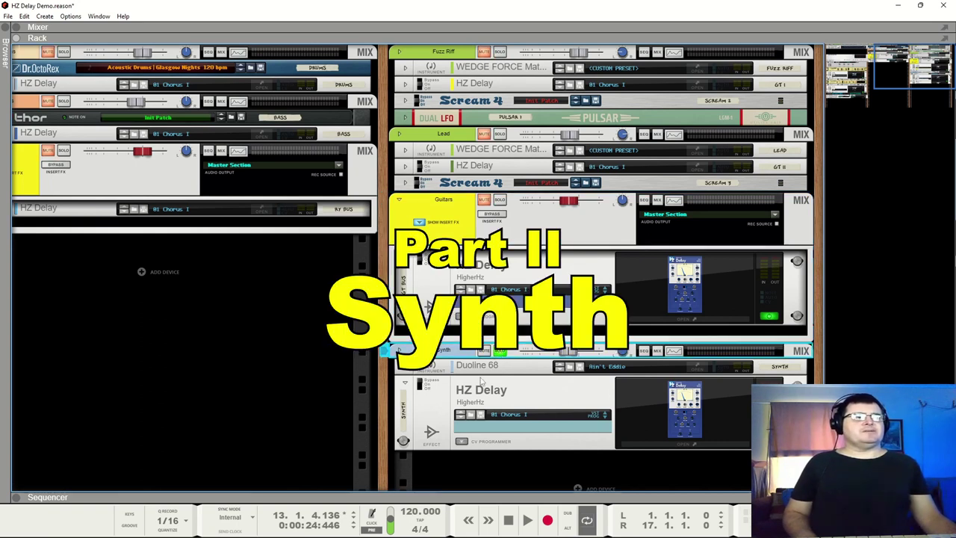
key("space")
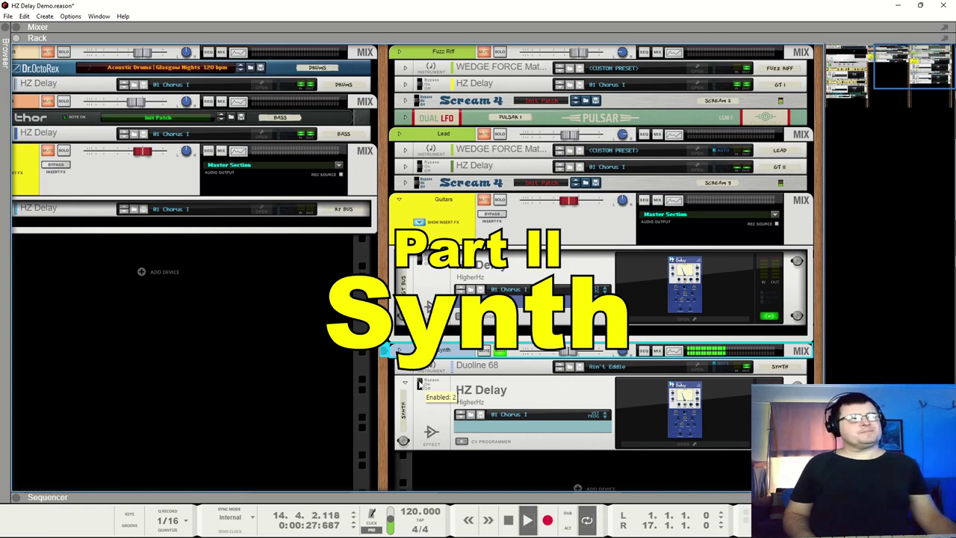
left_click(420, 384)
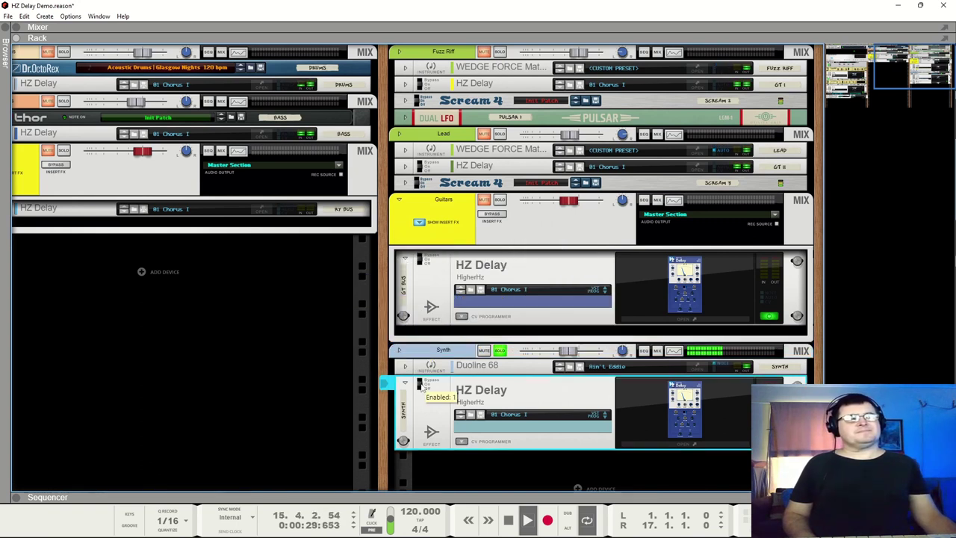
left_click(675, 420)
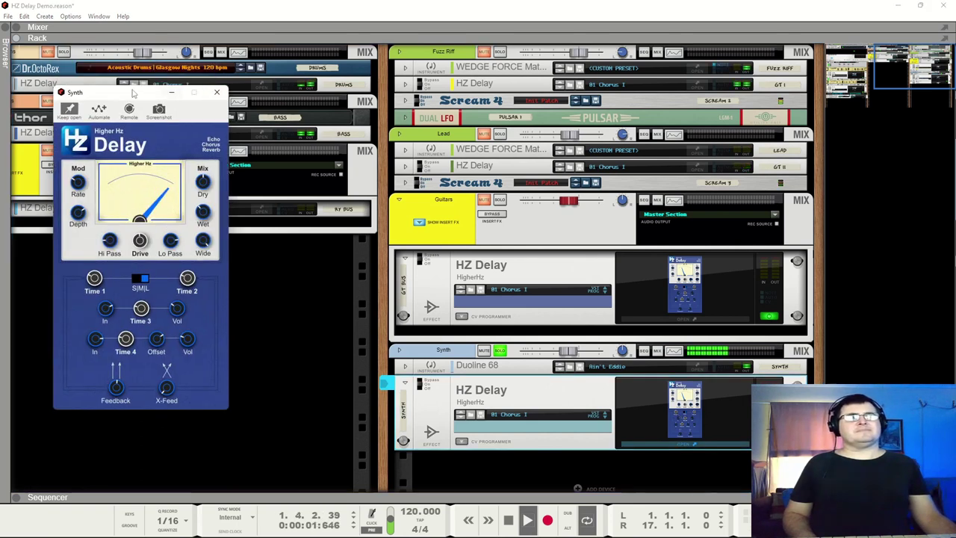
Move the Synth HZ Delay window beside the rack, check the Duoline 68, then resume playback.
left_click_drag(125, 92, 269, 73)
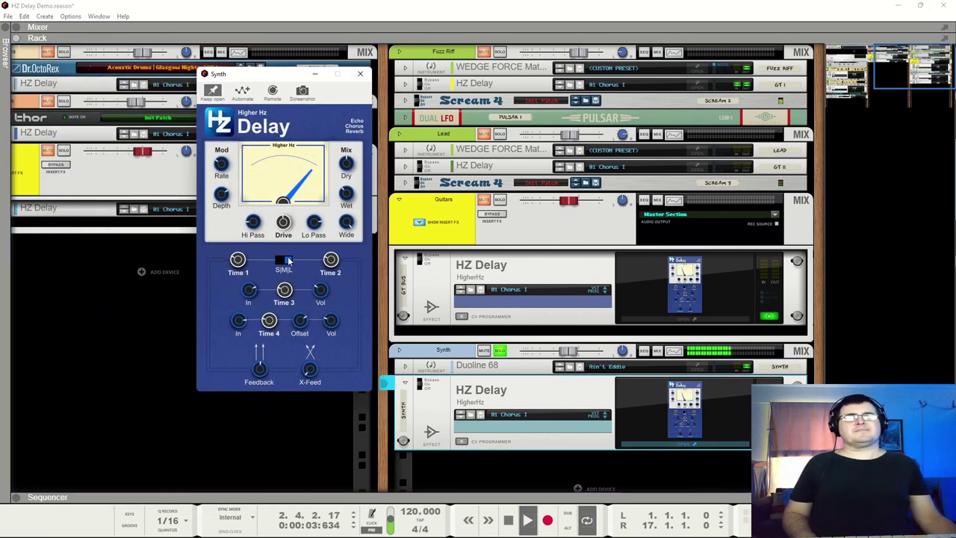
left_click(687, 369)
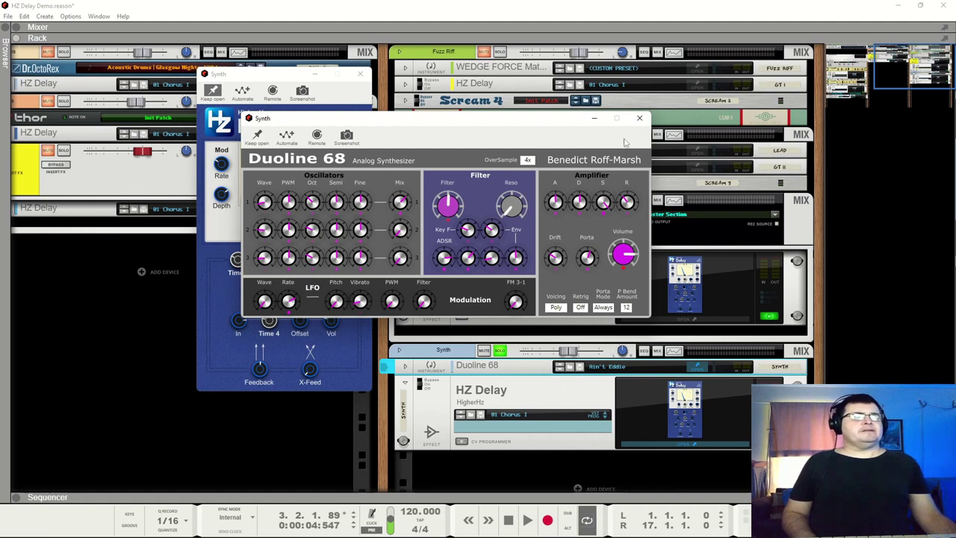
left_click(641, 121)
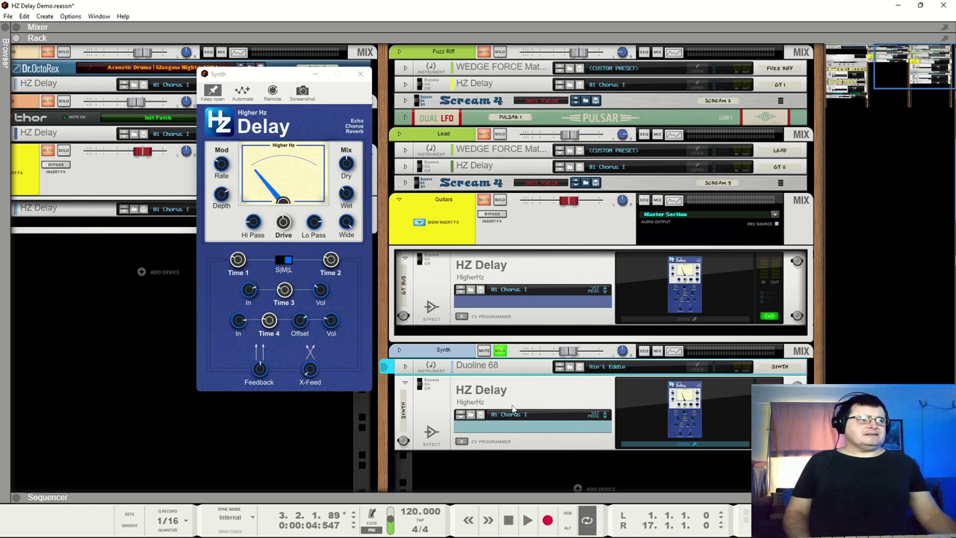
left_click(421, 384)
key("space")
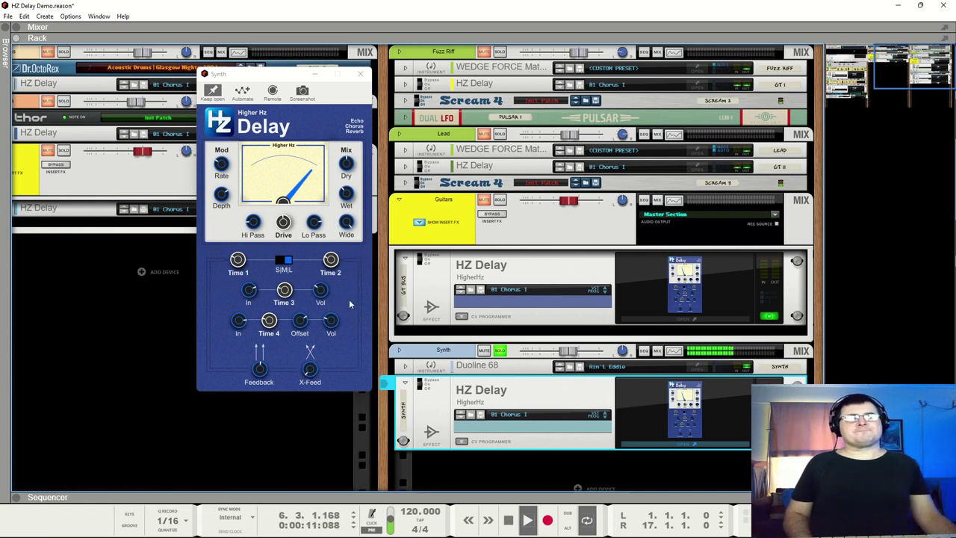
key("space")
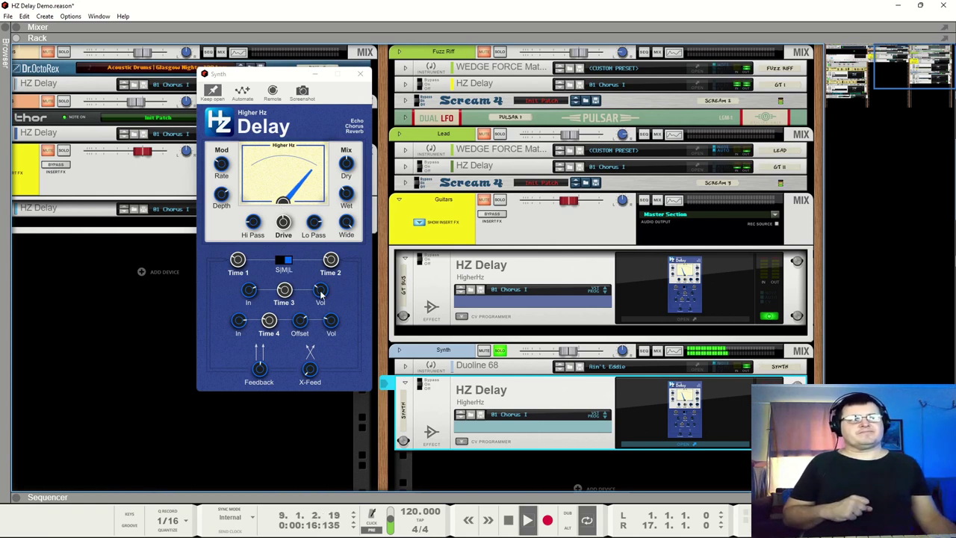
left_click(346, 162)
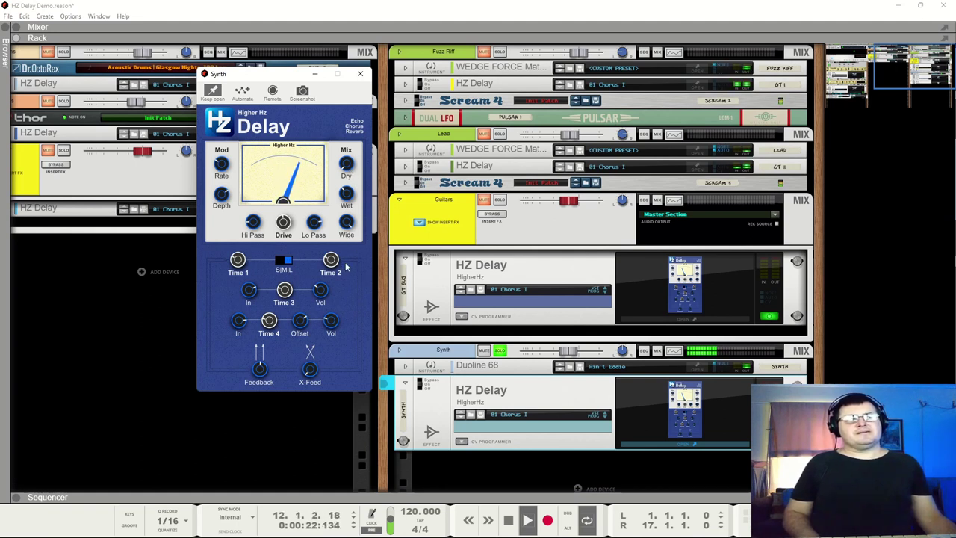
key("space")
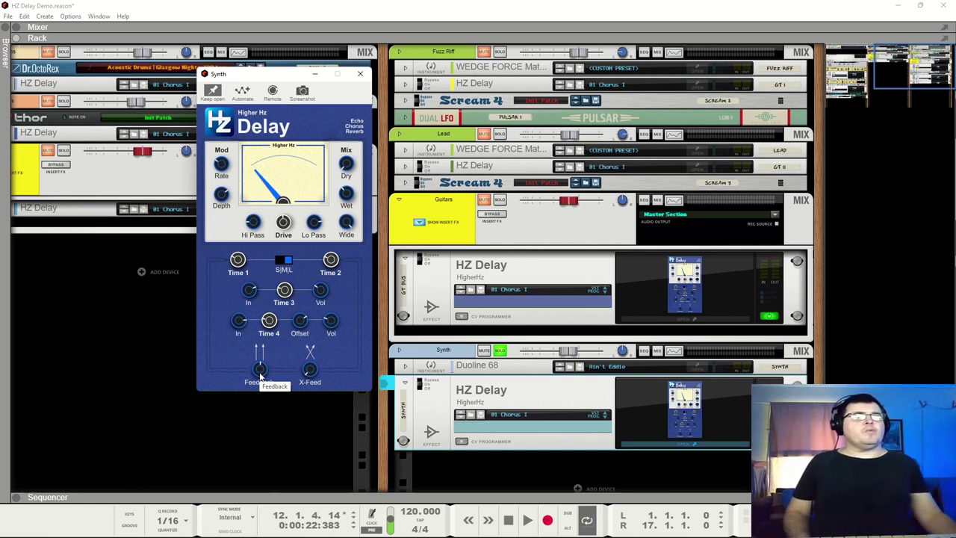
key("space")
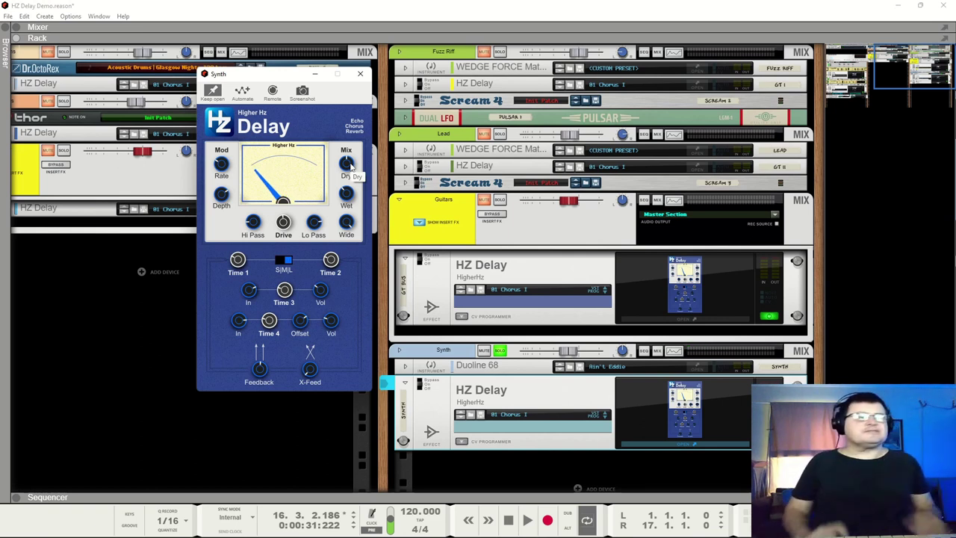
Unsolo Synth, play the full mix and toggle the Synth HZ Delay bypass three times before stopping.
left_click(502, 351)
key("space")
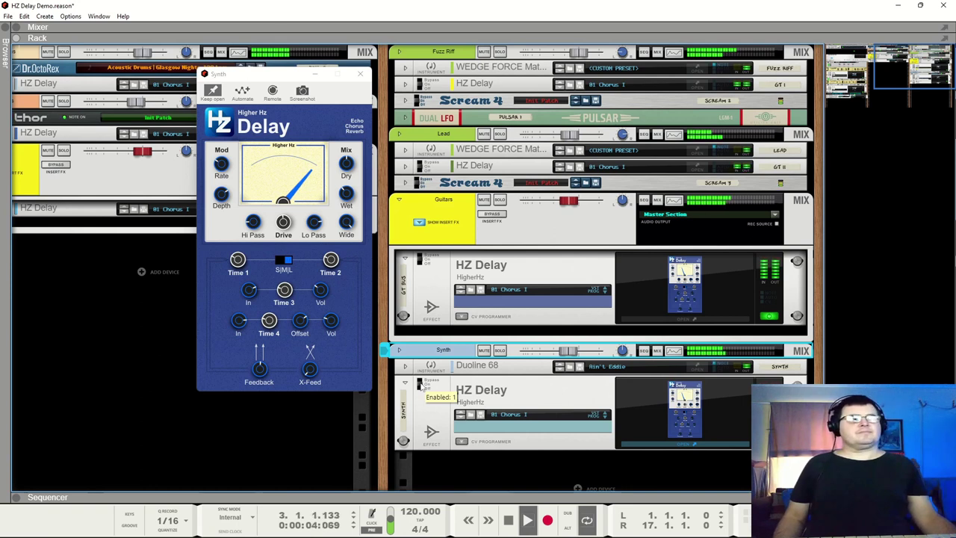
left_click(421, 384)
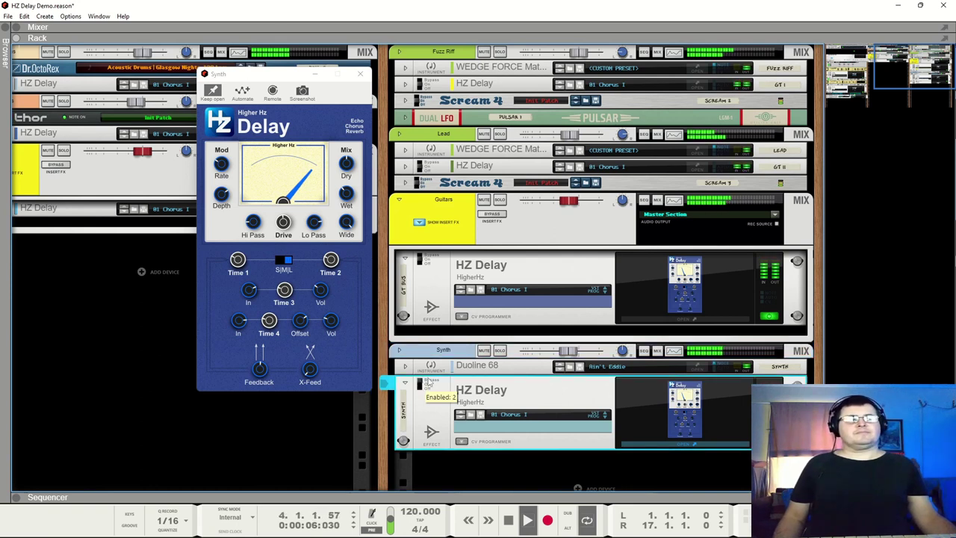
left_click(429, 385)
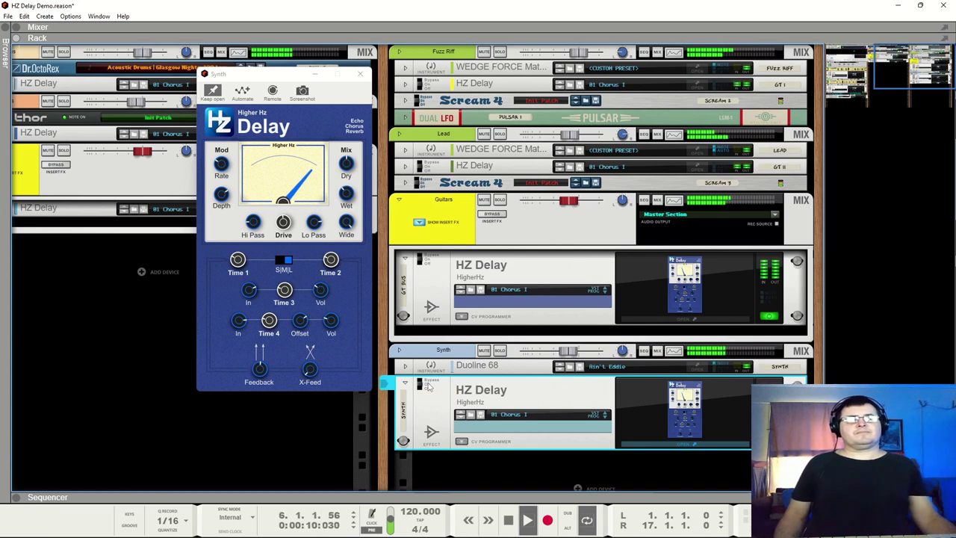
left_click(429, 383)
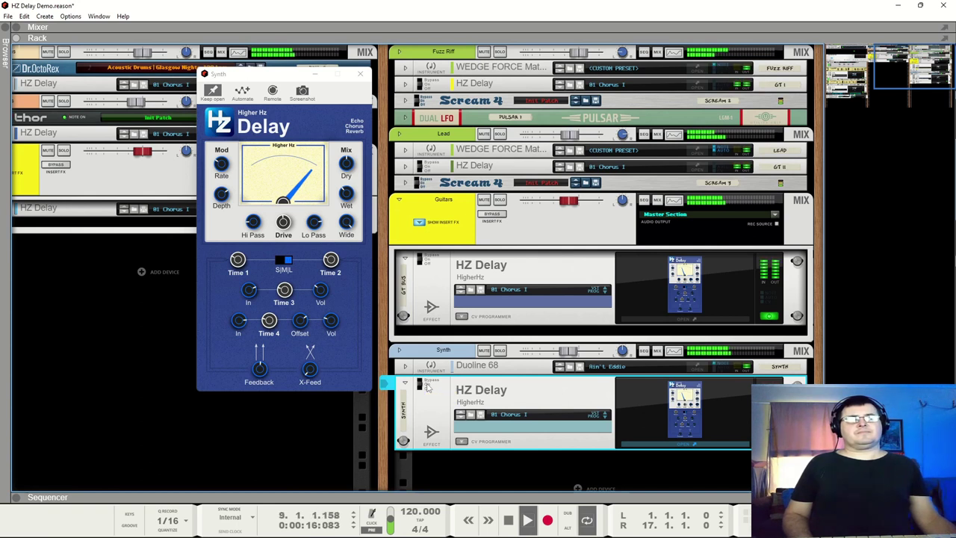
key("space")
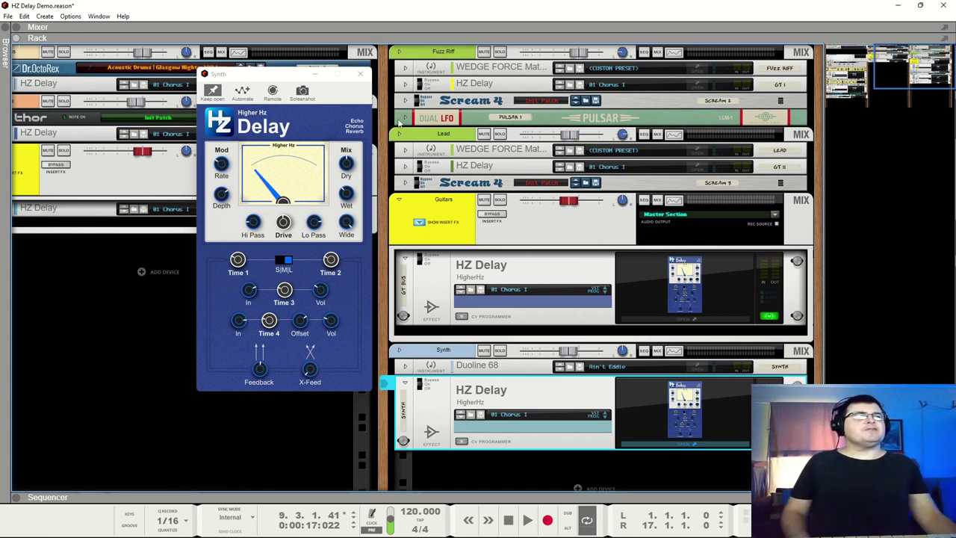
Switch the A/B 12 Audio In Switch to its second input and listen briefly.
scroll(384, 116, "down", 10)
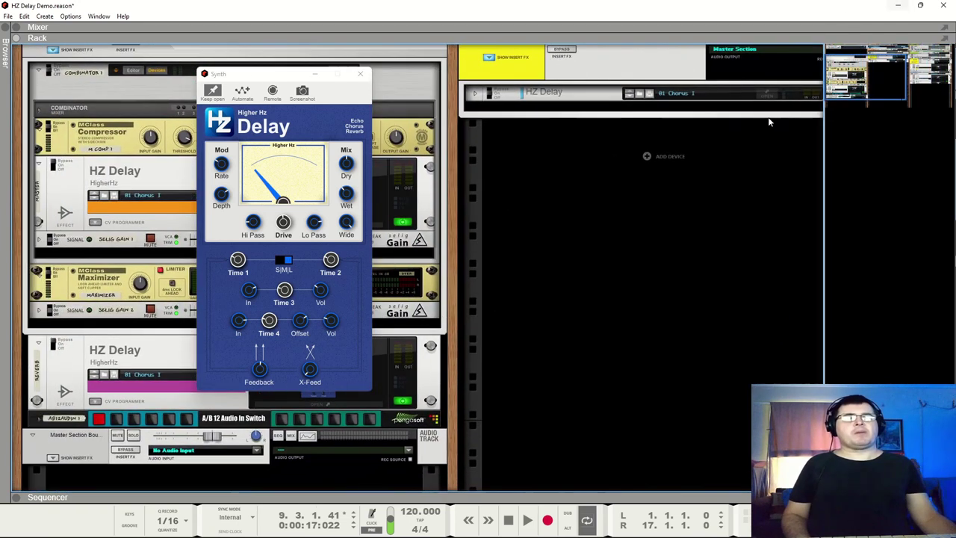
left_click(117, 419)
key("space")
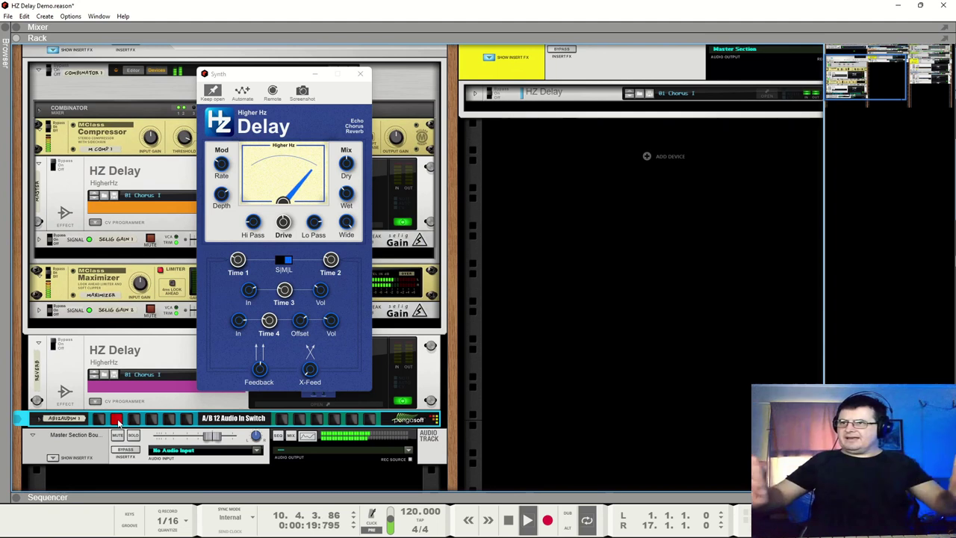
key("space")
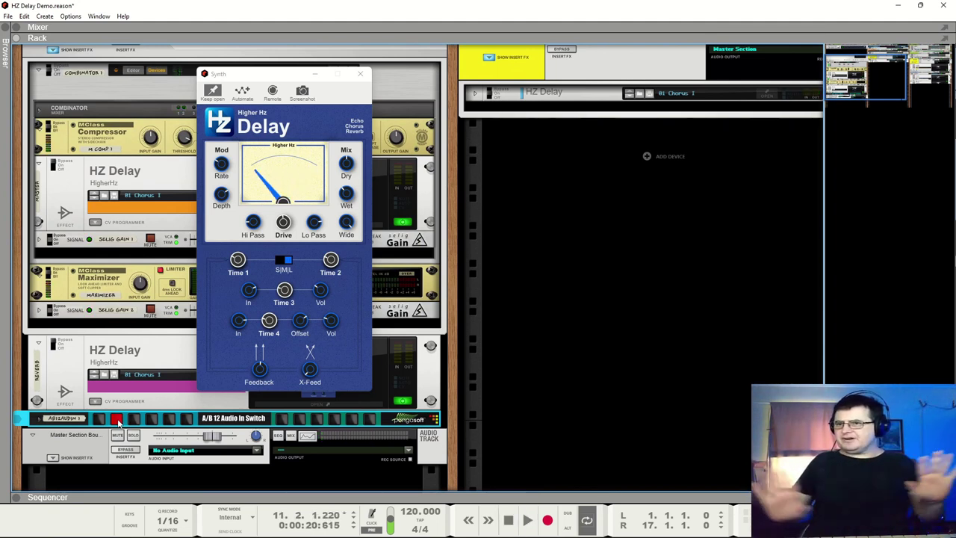
Replay the song and set the A/B switch back to its first input, then stop.
key("space")
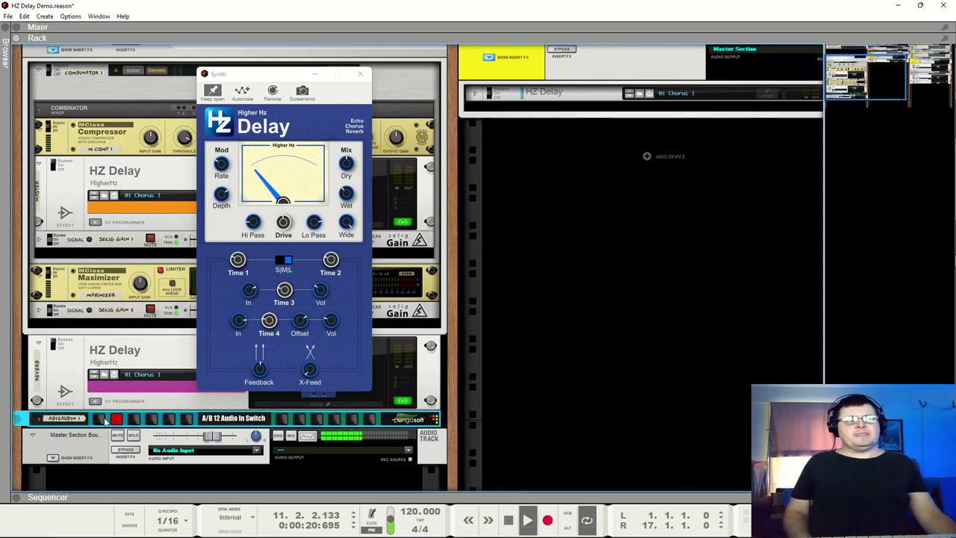
left_click(100, 419)
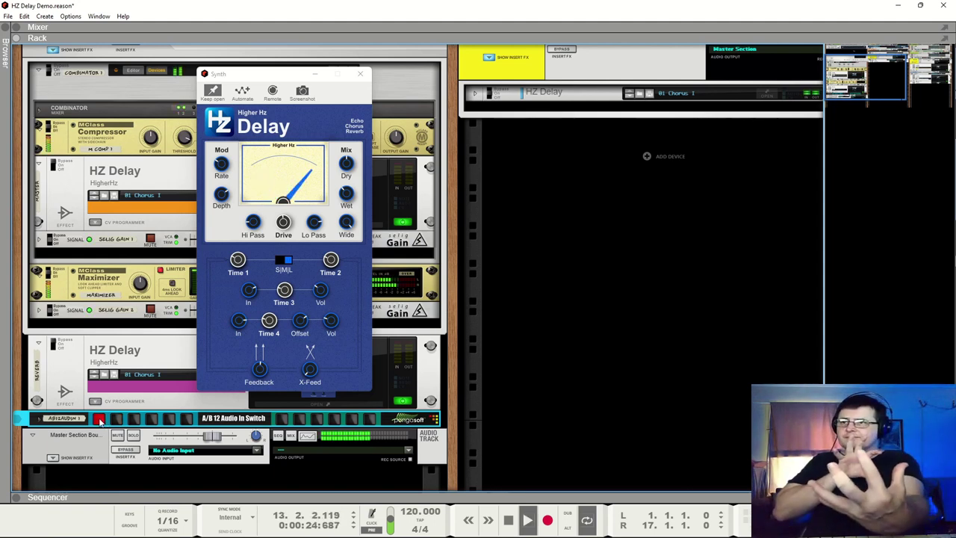
key("space")
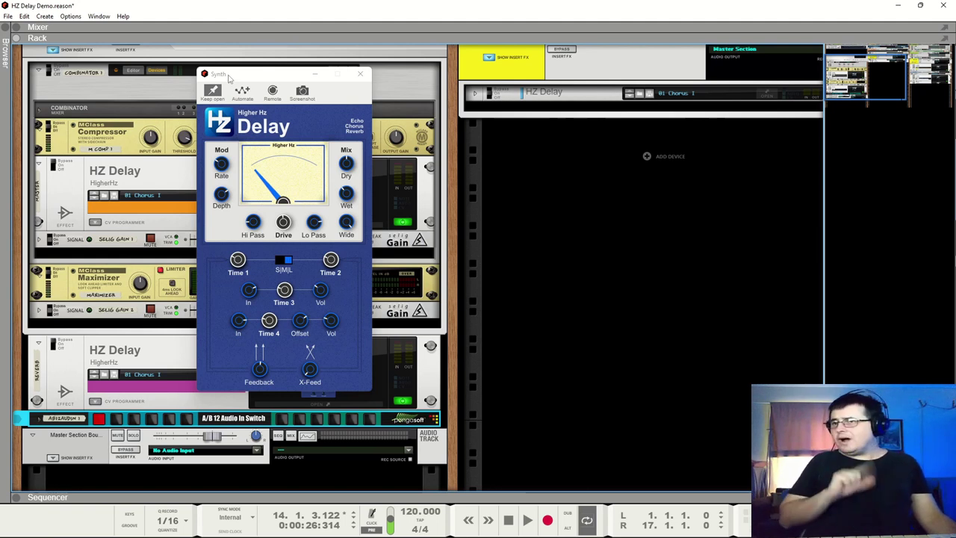
Close the Synth delay window and step through the Bass, Fuzz Riff, Lead, GT BUS, RY BUS and Synth HZ Delays.
left_click(360, 73)
left_click_drag(848, 83, 945, 93)
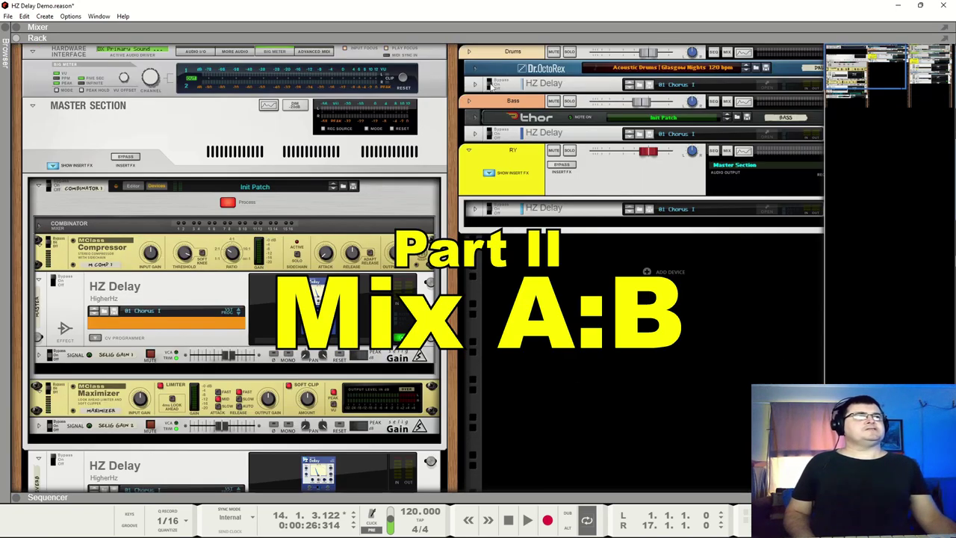
left_click(493, 131)
scroll(489, 90, "right", 5)
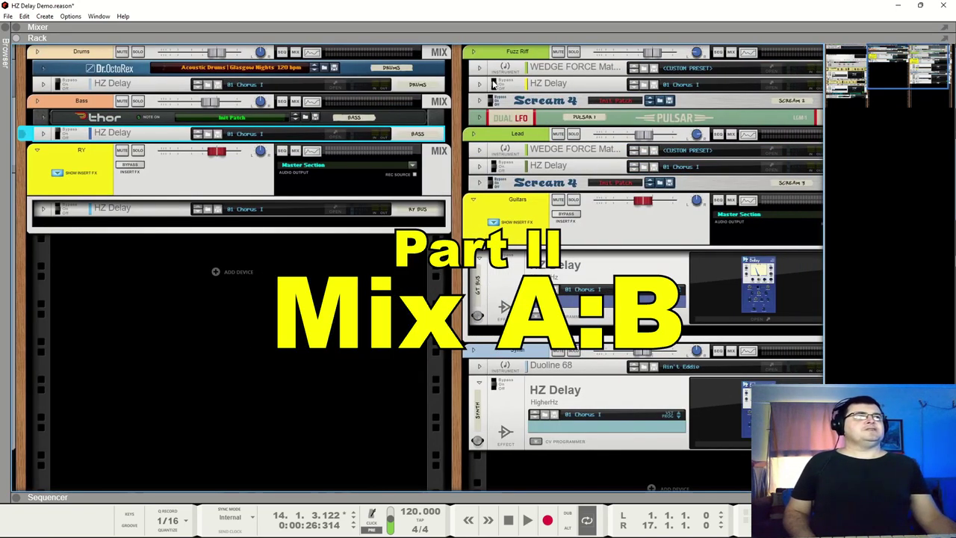
left_click(496, 85)
left_click(497, 166)
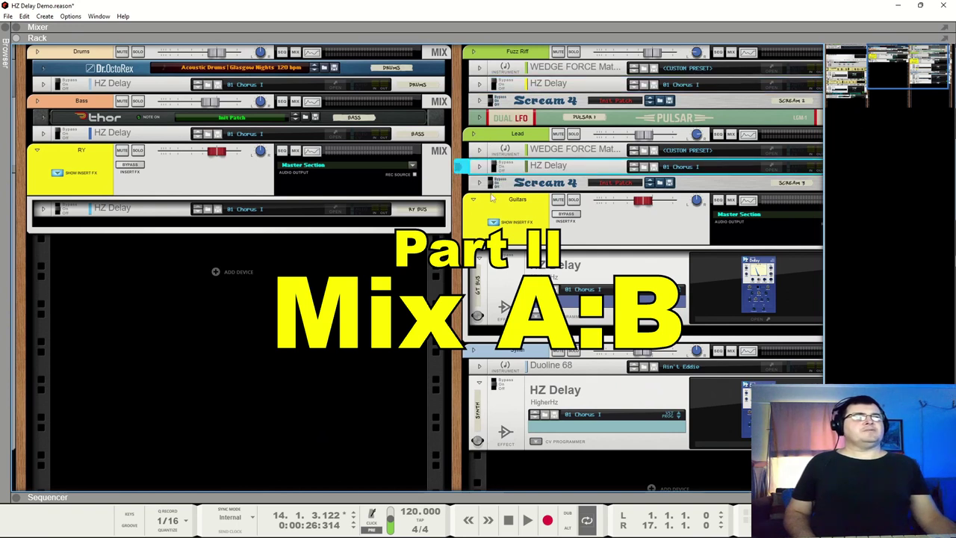
left_click(494, 260)
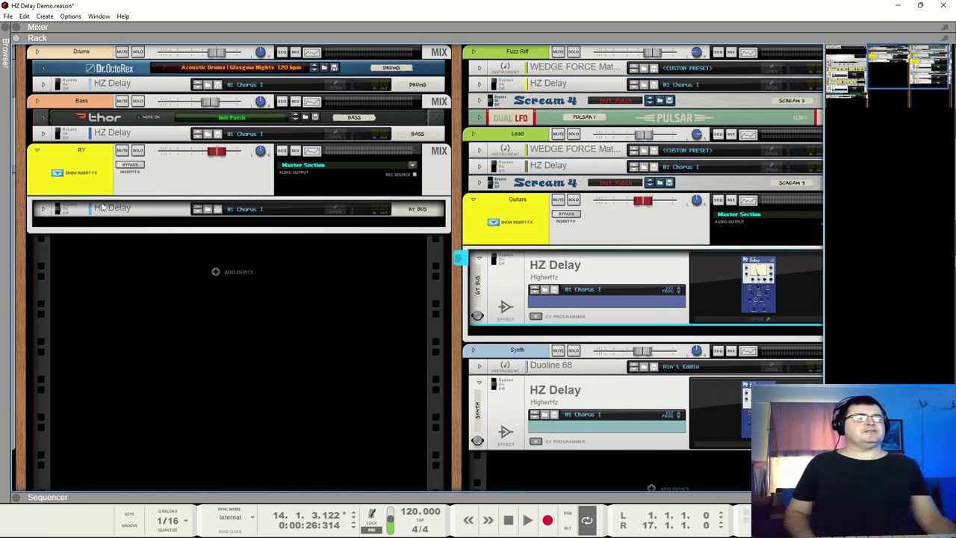
left_click(63, 210)
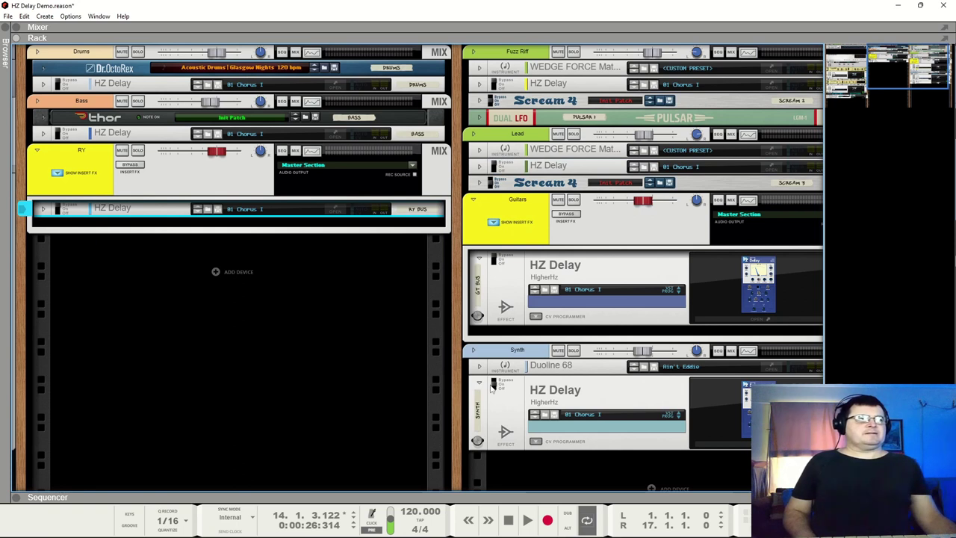
left_click(493, 387)
Play the song while selecting the GT BUS, Lead, Fuzz Riff, Bass, Drums and RY BUS HZ Delays, then stop.
key("space")
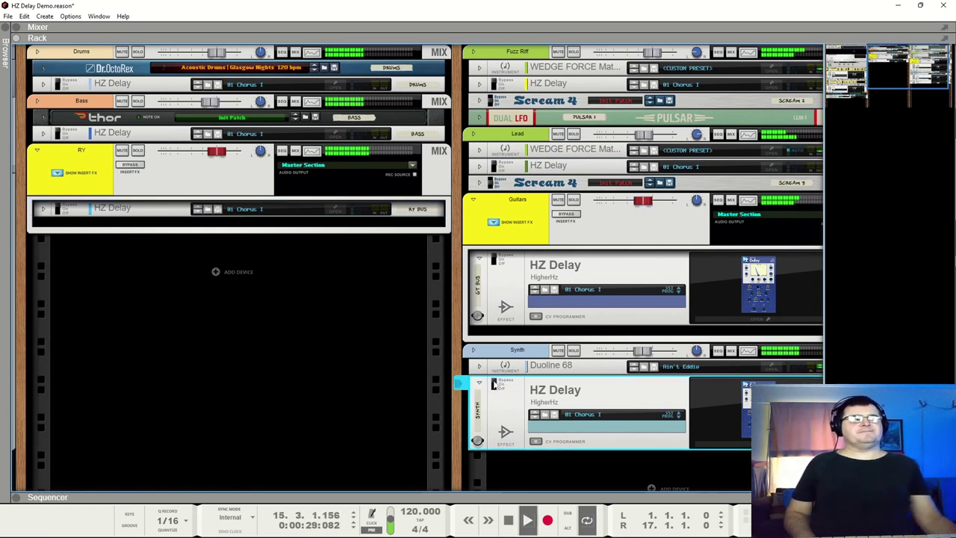
left_click(497, 261)
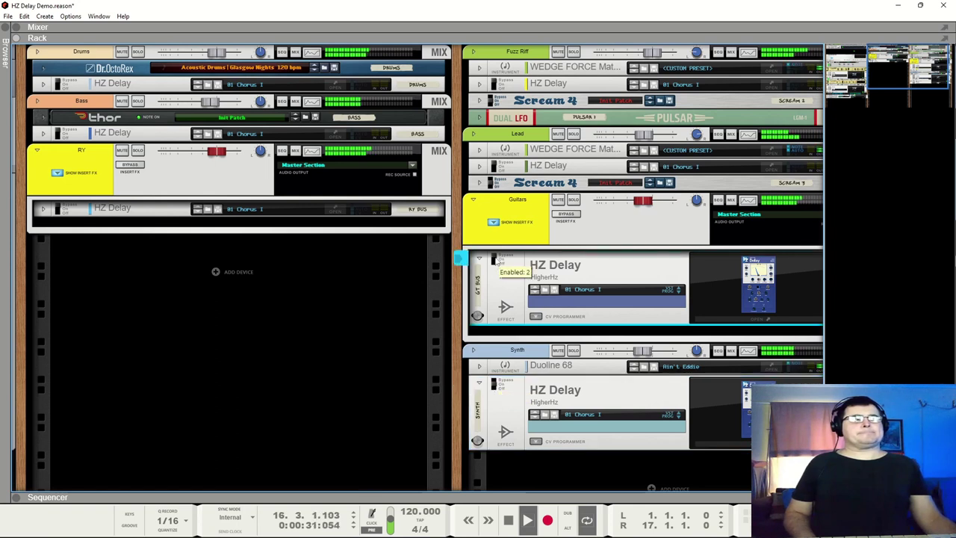
left_click(494, 169)
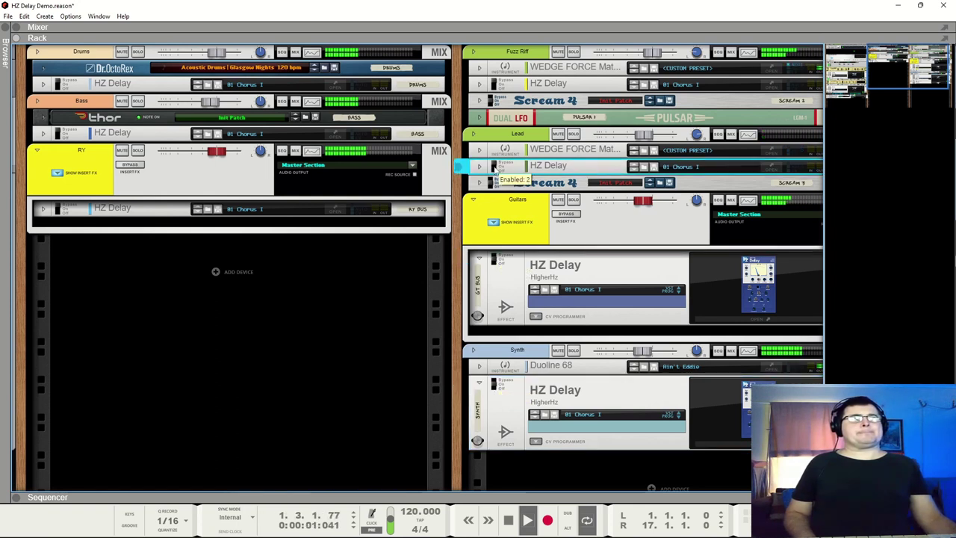
left_click(494, 86)
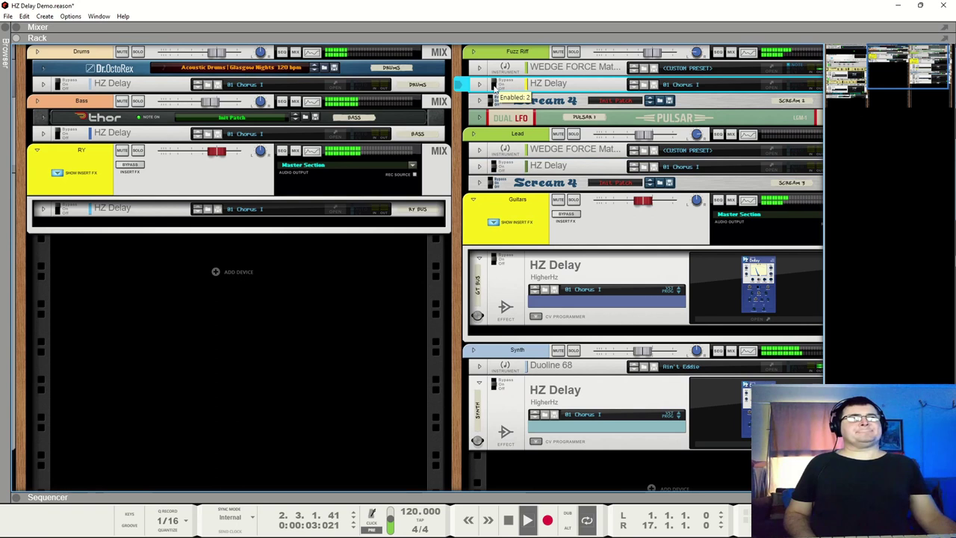
left_click(58, 133)
left_click(58, 84)
left_click(58, 210)
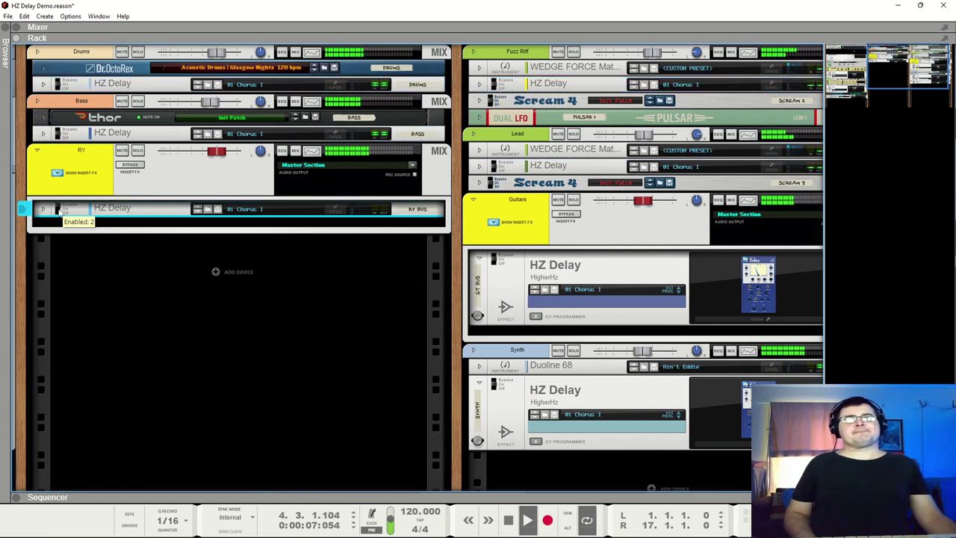
key("space")
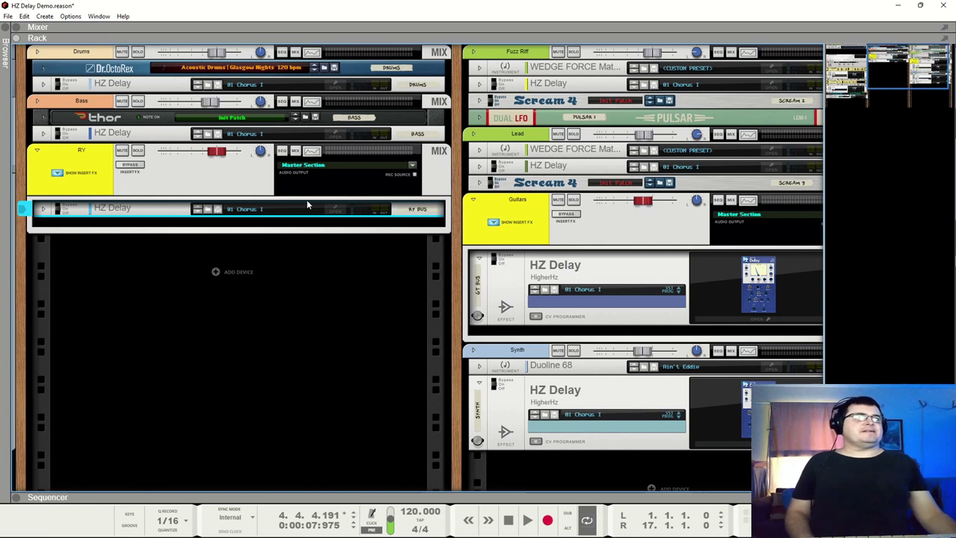
Fold the GT BUS and Synth HZ Delays to single rows and select the Reverb return's HZ Delay.
left_click(479, 259)
left_click(408, 327)
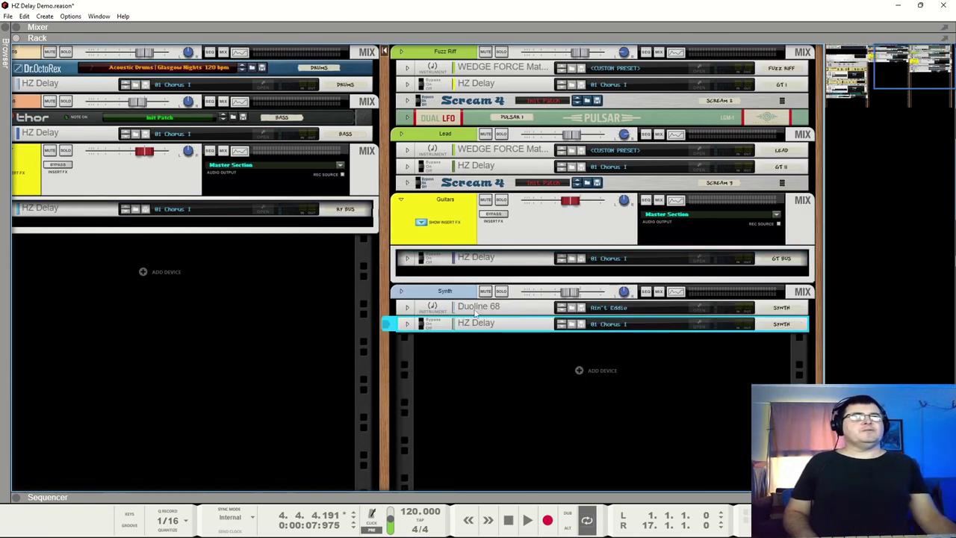
left_click_drag(893, 66, 847, 66)
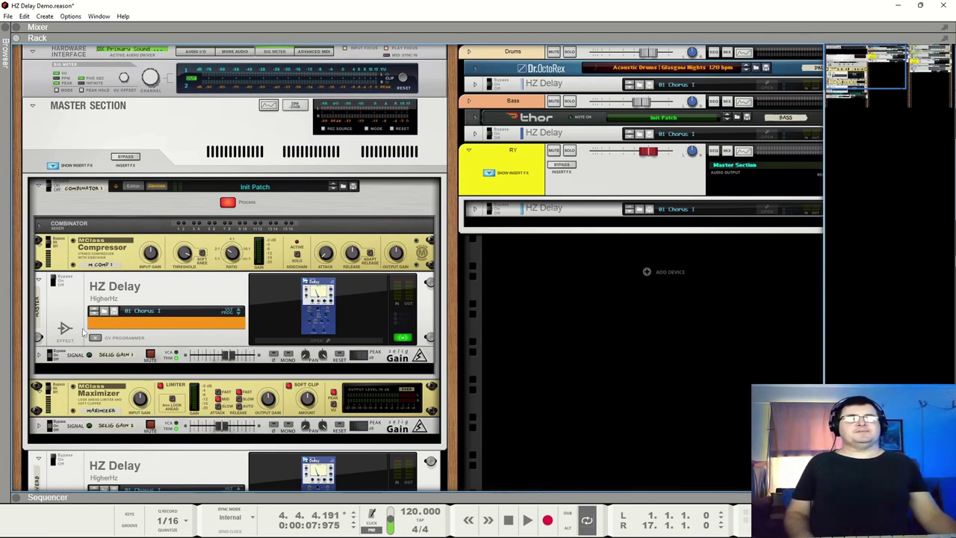
scroll(156, 321, "down", 3)
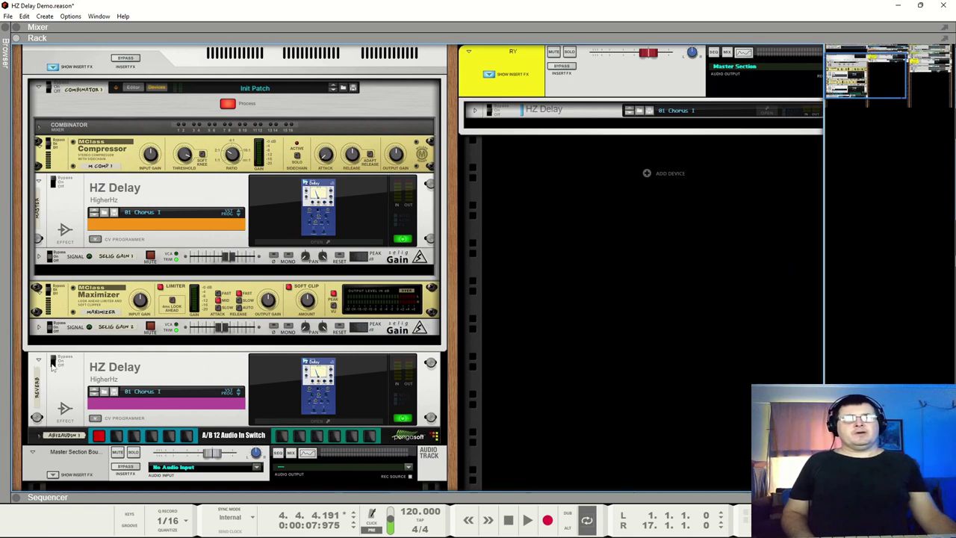
left_click(357, 376)
Open the Reverb HZ Delay window with Keep open, move it lower, start playback and show the Mixer.
left_click(320, 387)
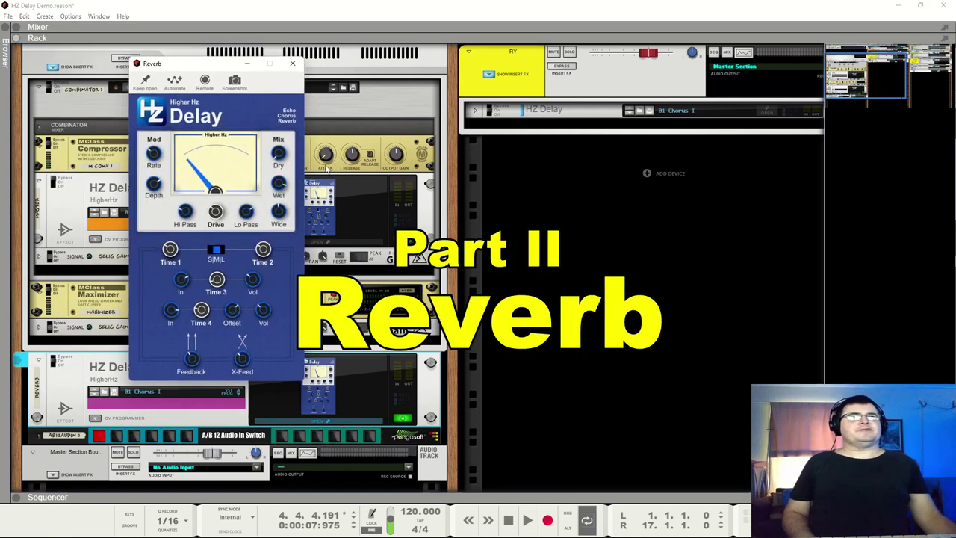
left_click(145, 81)
left_click_drag(157, 67, 190, 91)
key("space")
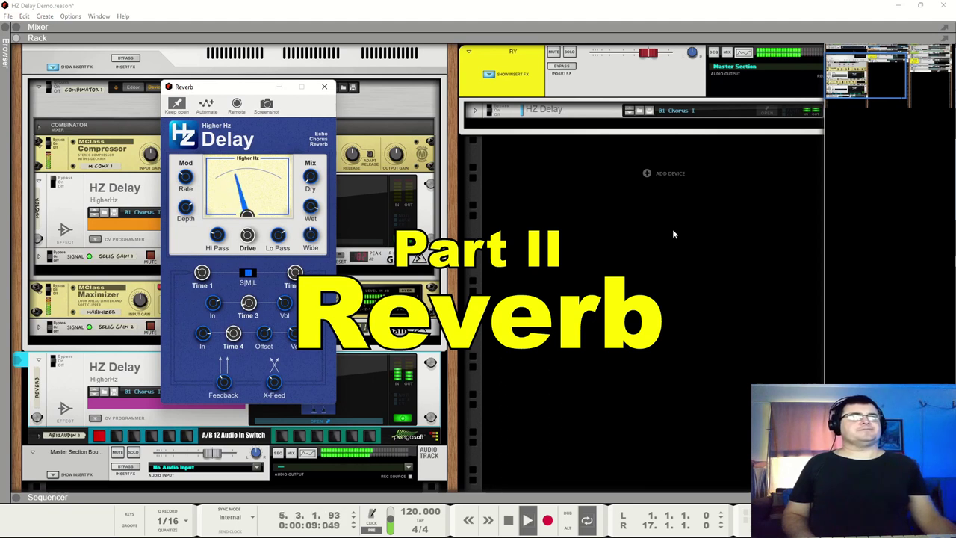
left_click(17, 26)
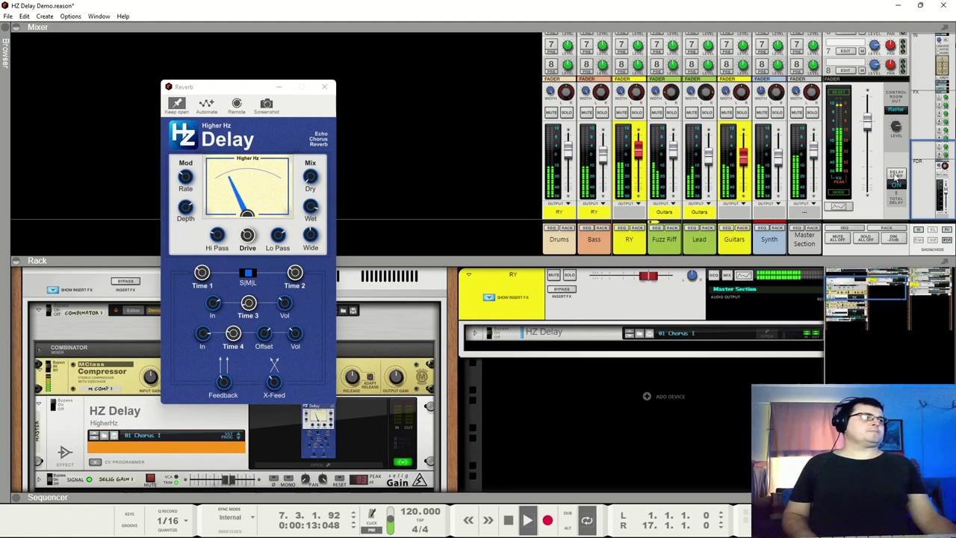
Switch the master section's Control Room Out from Master to Return 1, then stop playback.
left_click(899, 116)
left_click(899, 116)
left_click(915, 213)
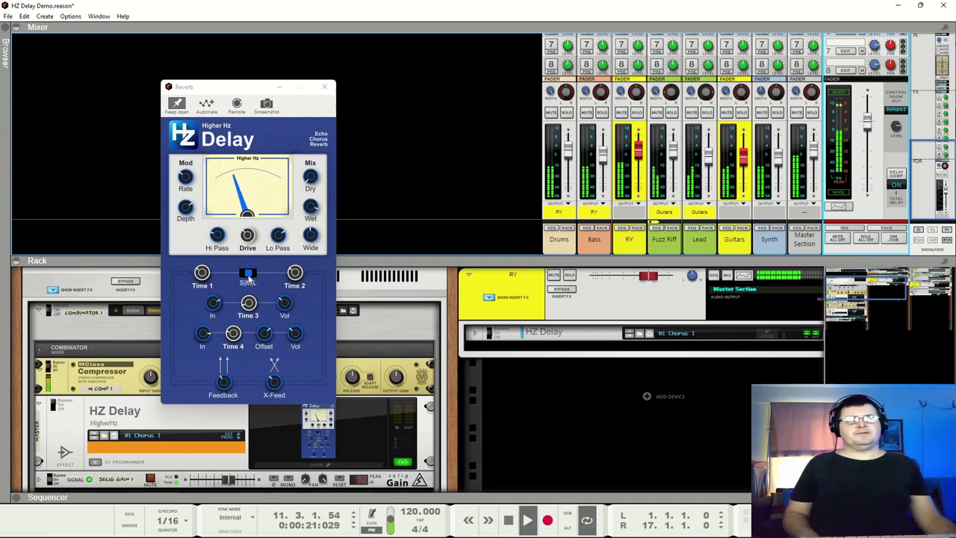
key("space")
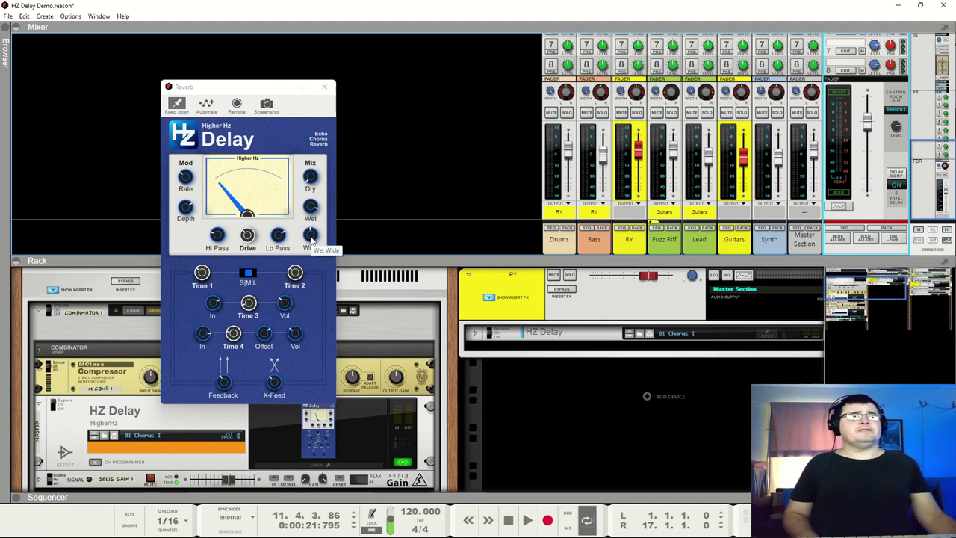
Play the song and pick a new Control Room Out source while the Reverb delay window is focused.
key("space")
left_click(308, 157)
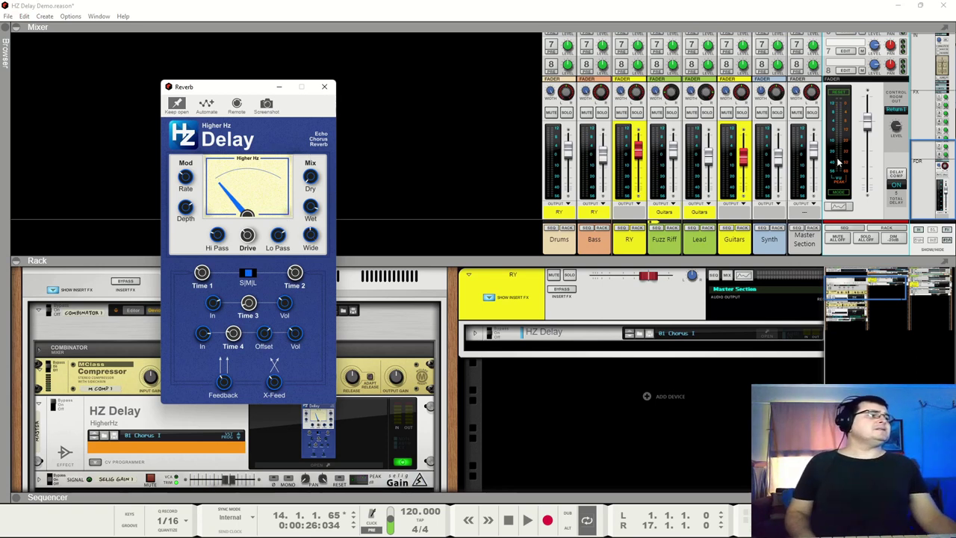
left_click(896, 110)
left_click(916, 95)
key("space")
Bring the Reverb delay panel forward, replay to hear it, and show the FX returns.
left_click(330, 137)
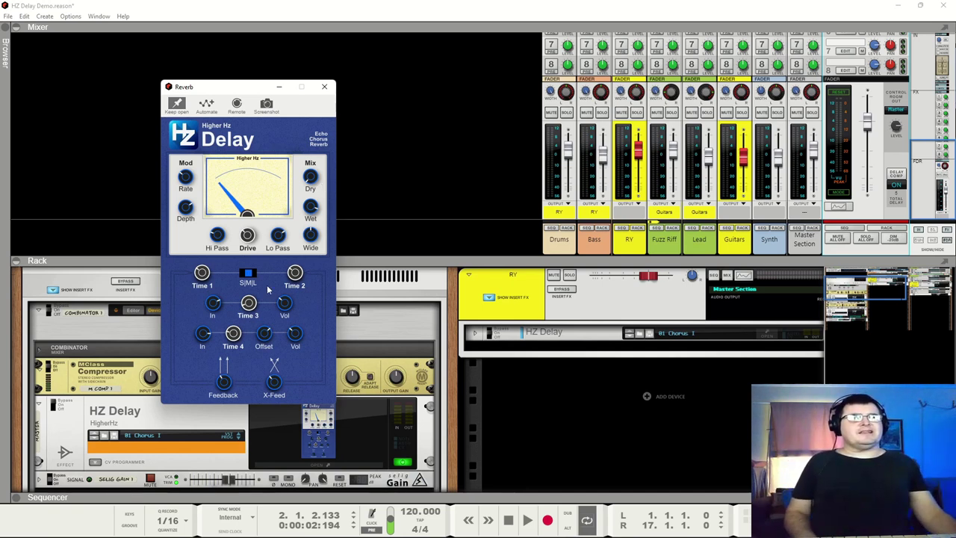
key("space")
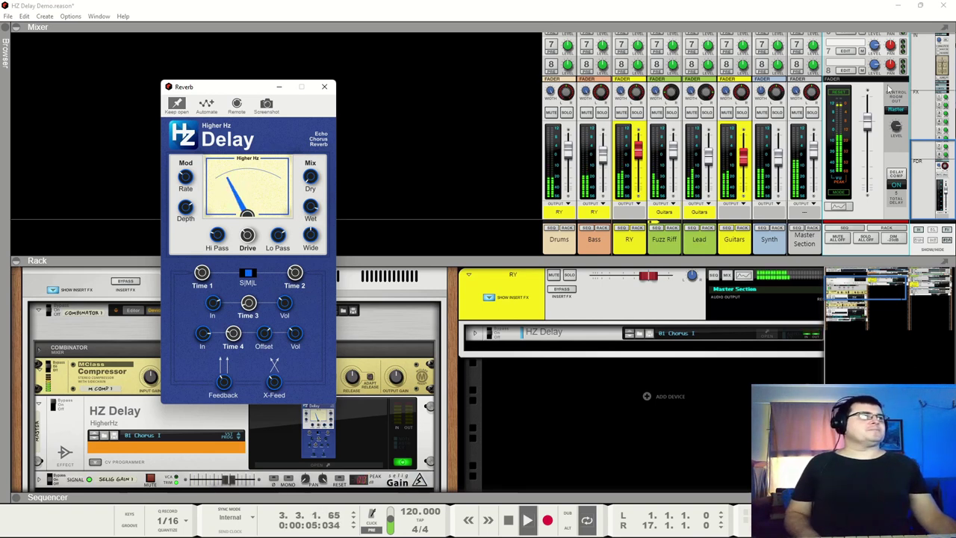
left_click(938, 92)
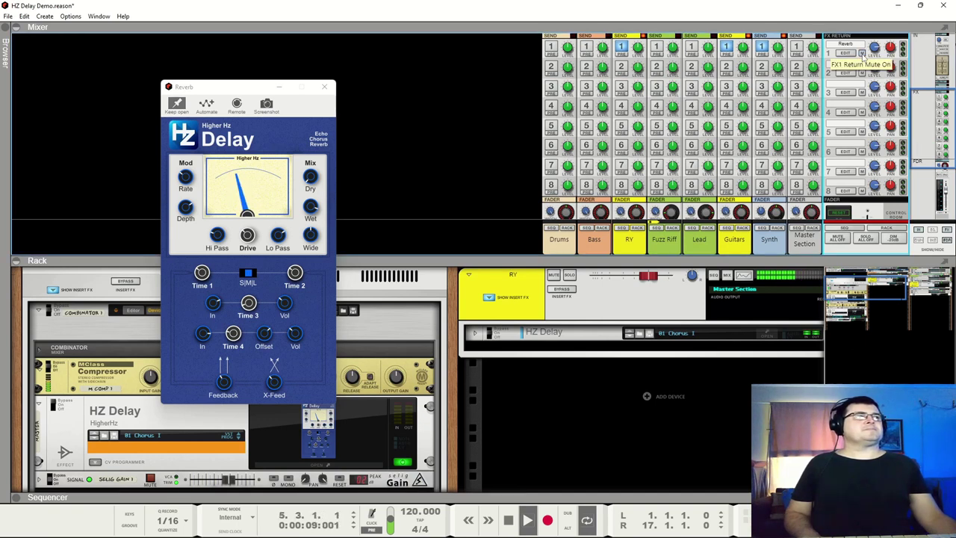
Close the Reverb HZ Delay window and drag the Mixer/Rack divider up so the rack fills the window.
left_click(925, 128)
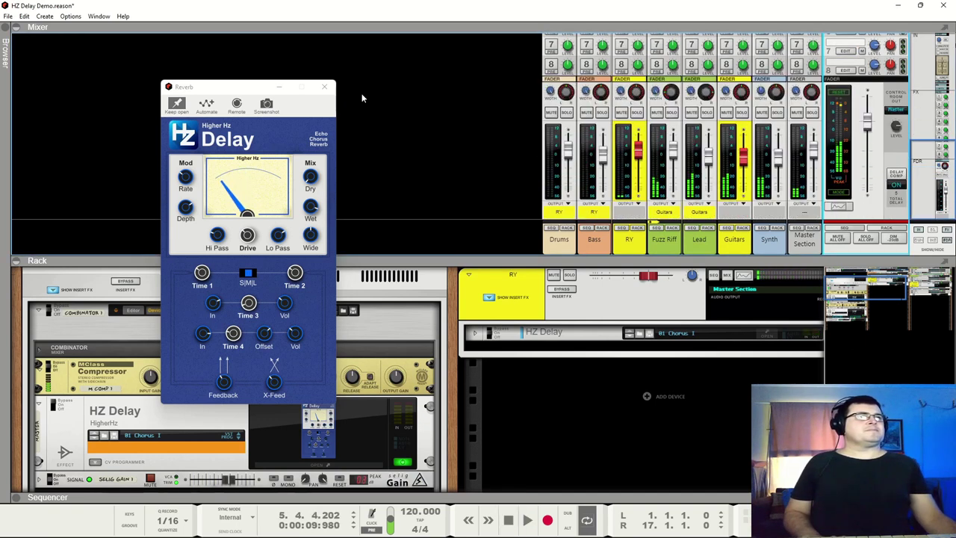
left_click(325, 87)
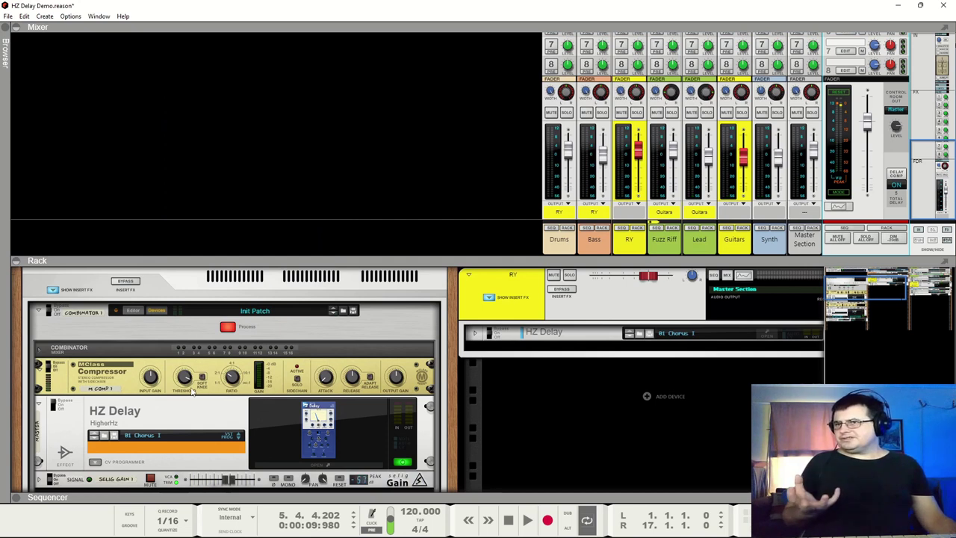
scroll(188, 343, "down", 2)
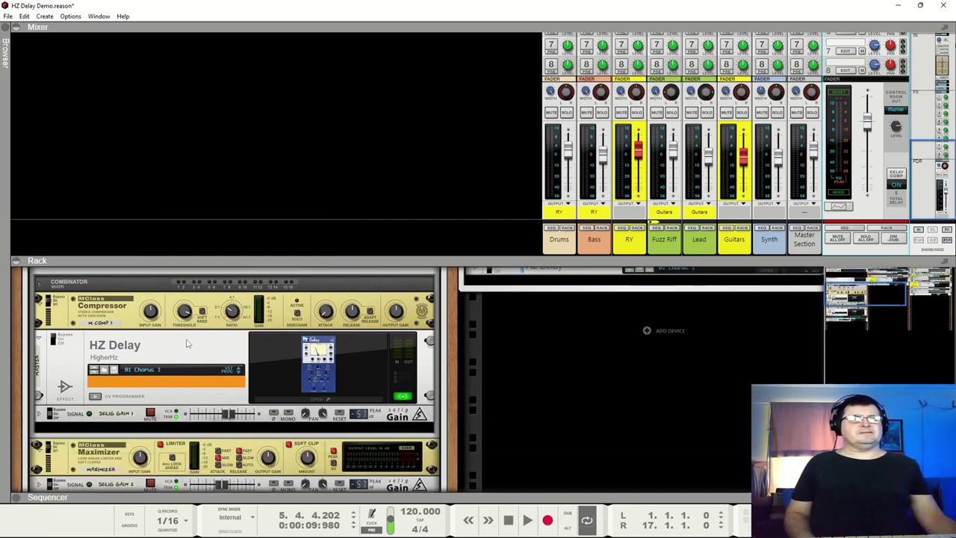
scroll(193, 344, "down", 2)
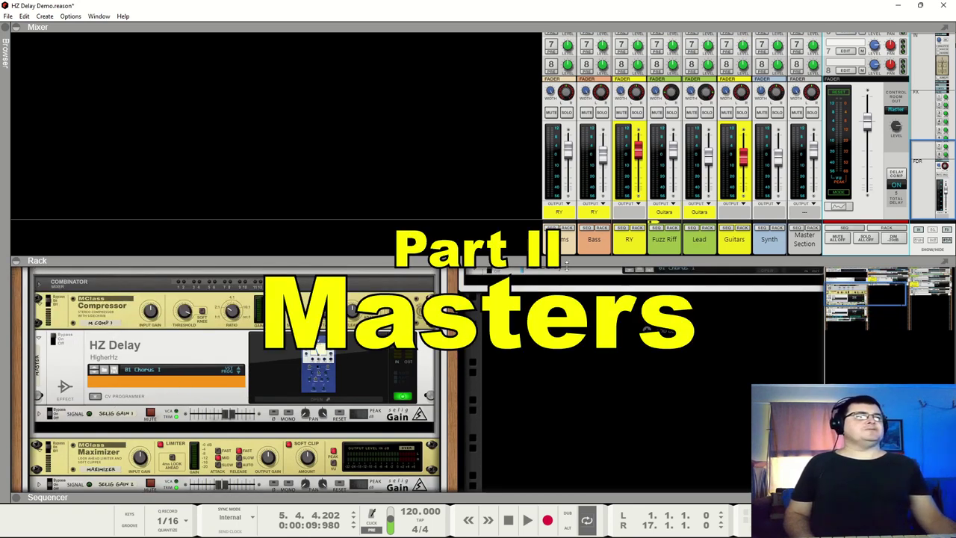
left_click_drag(571, 260, 571, 39)
scroll(199, 211, "up", 5)
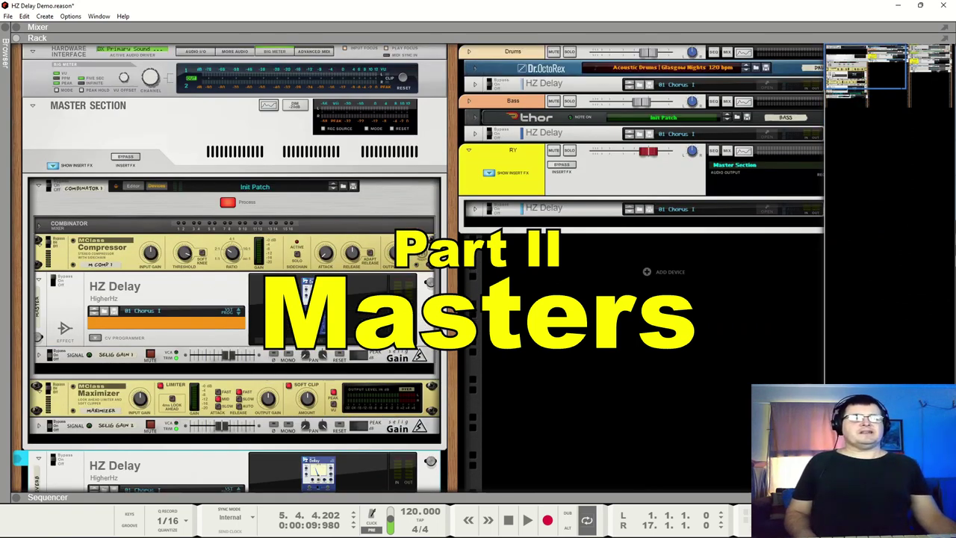
Open the Master HZ Delay panel, move it right and pin it with Keep open.
left_click(318, 303)
left_click_drag(161, 62, 531, 74)
left_click(472, 85)
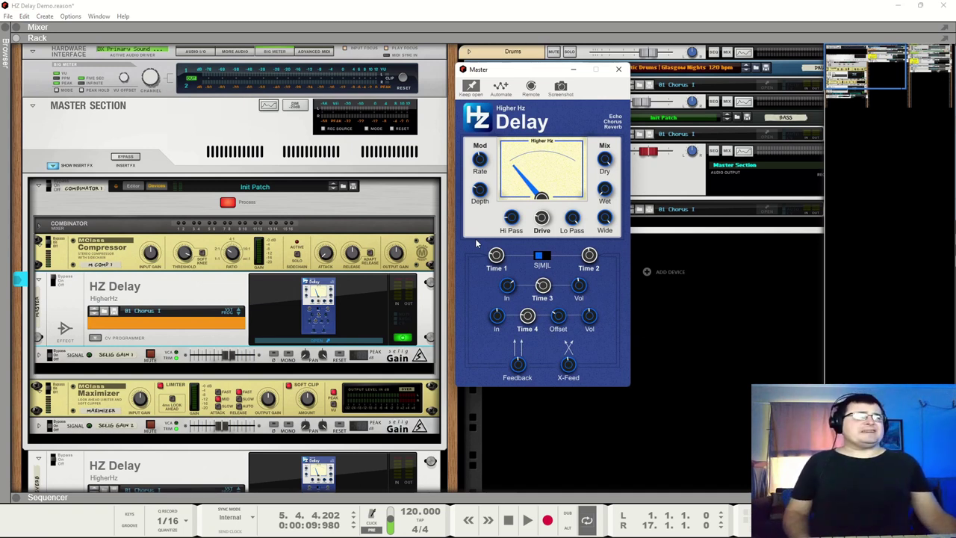
Play the song and A/B the master HZ Delay processing, bypassing and re-enabling it twice.
key("space")
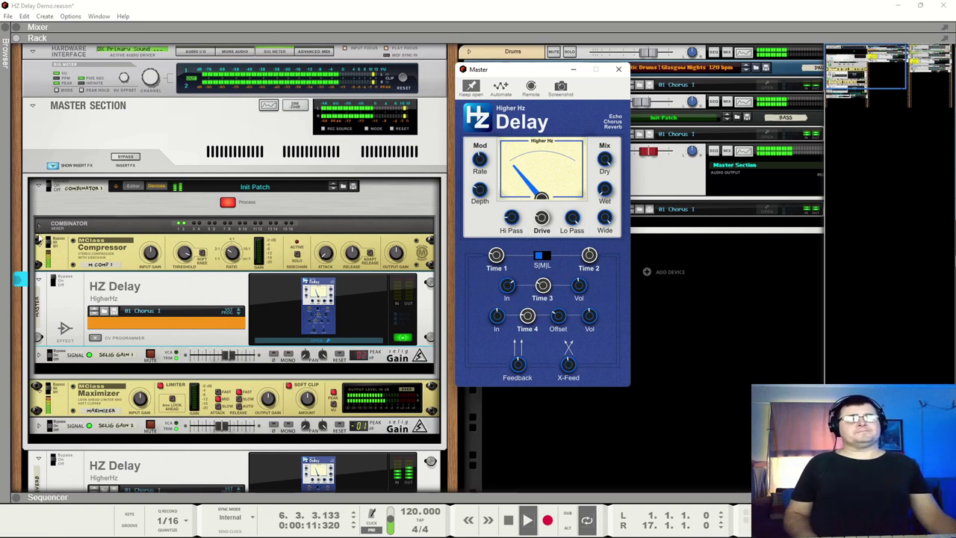
left_click(52, 281)
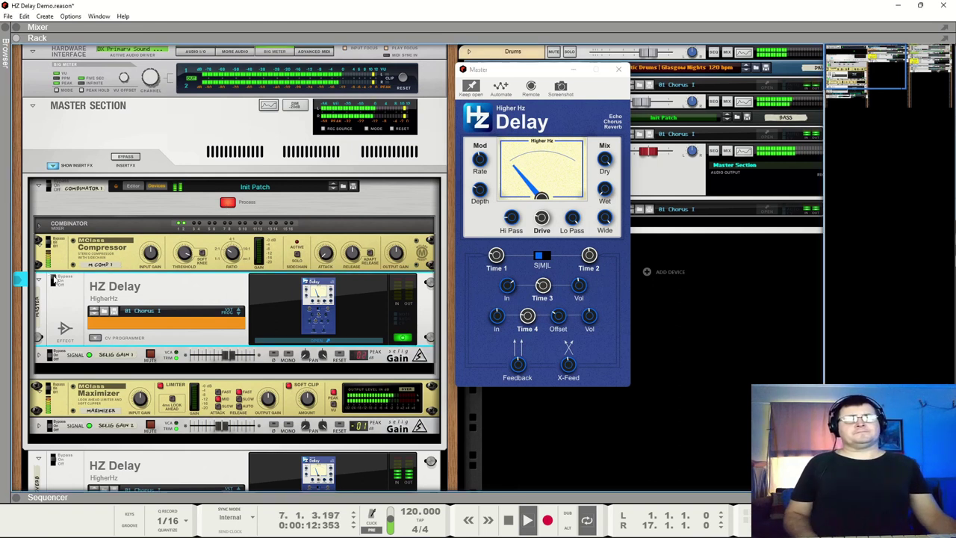
left_click(228, 203)
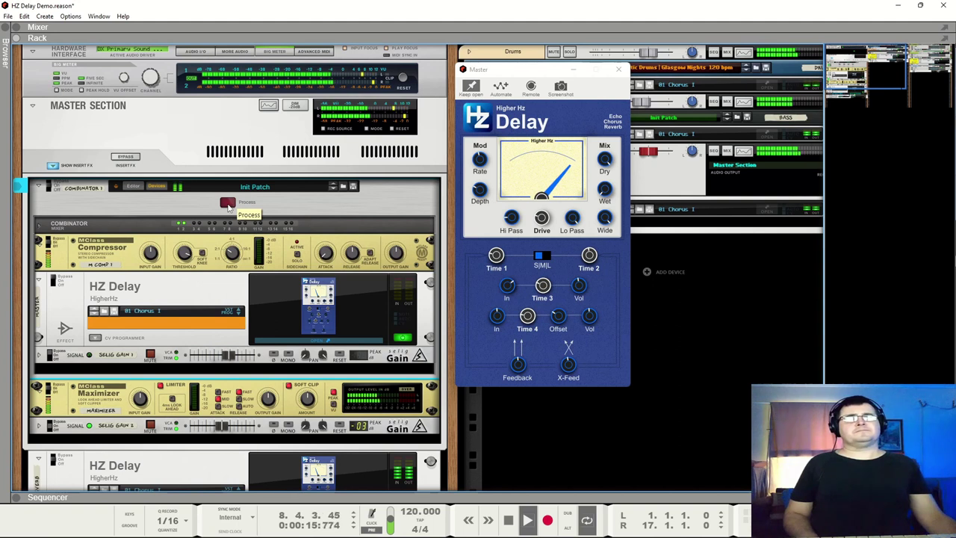
left_click(228, 203)
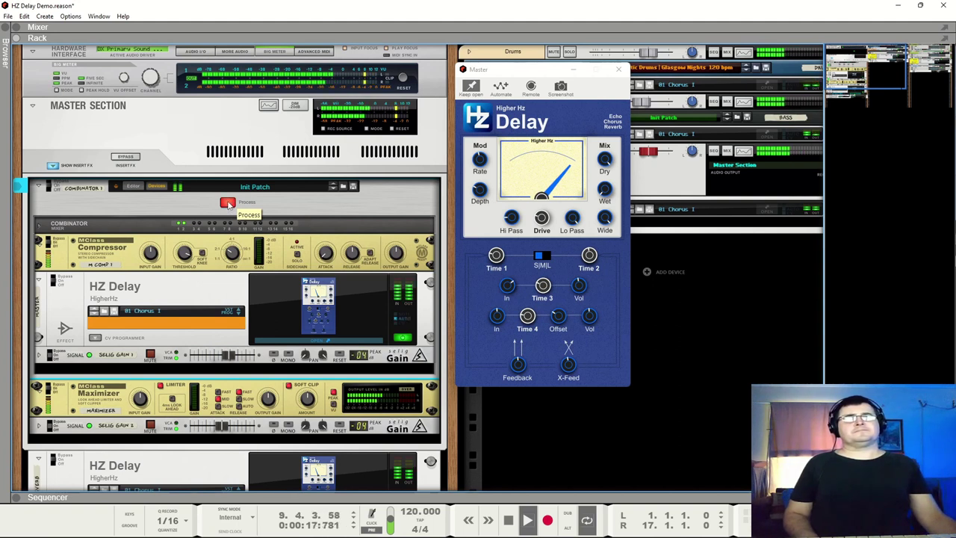
left_click(228, 203)
left_click(228, 203)
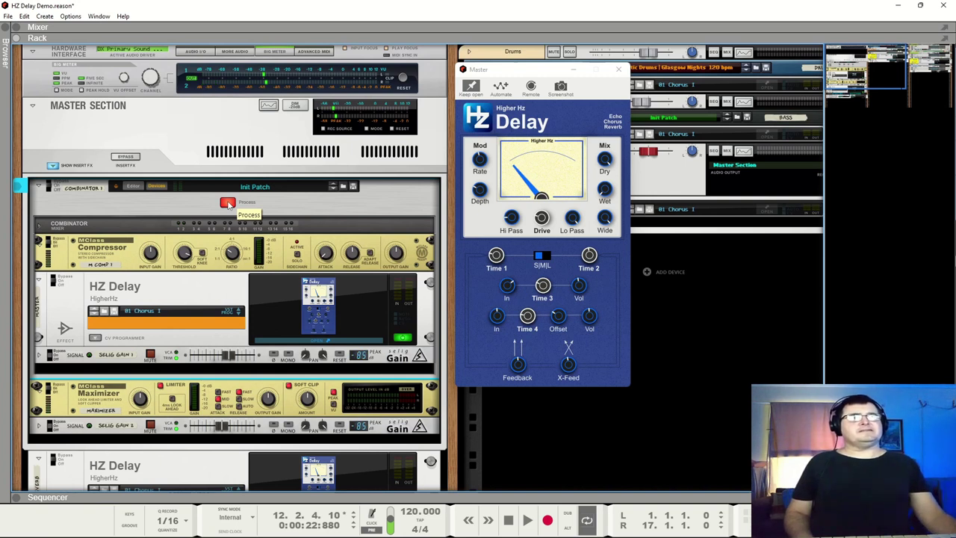
Resume playback, switch the master bus to dry and back to processed, then stop.
key("space")
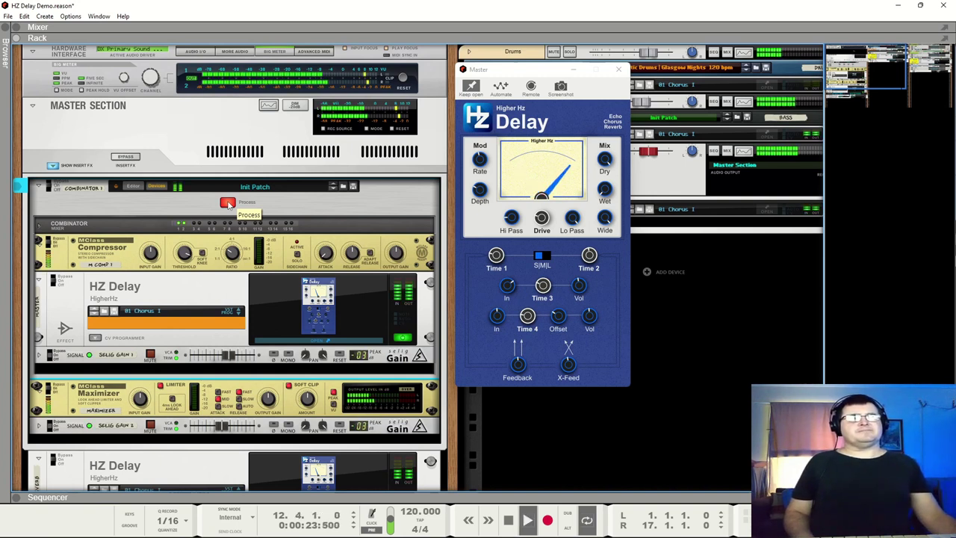
left_click(227, 203)
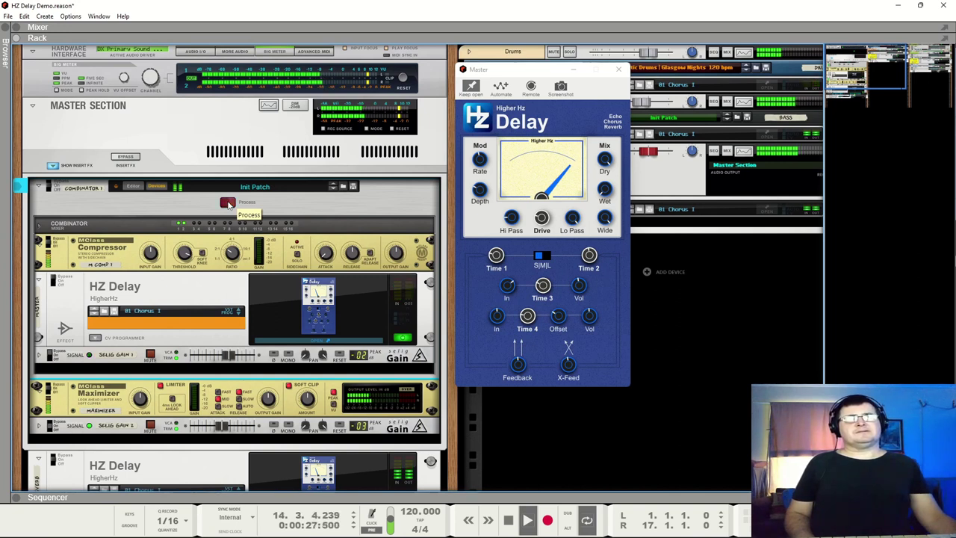
left_click(227, 203)
key("space")
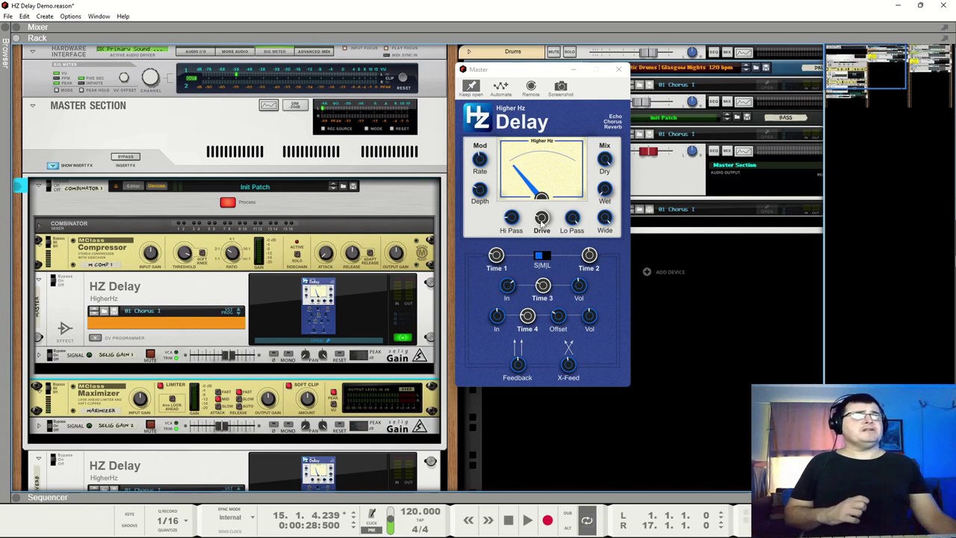
Replay with the Selig Gain selected, comparing master processing dry versus on again, then stop.
key("space")
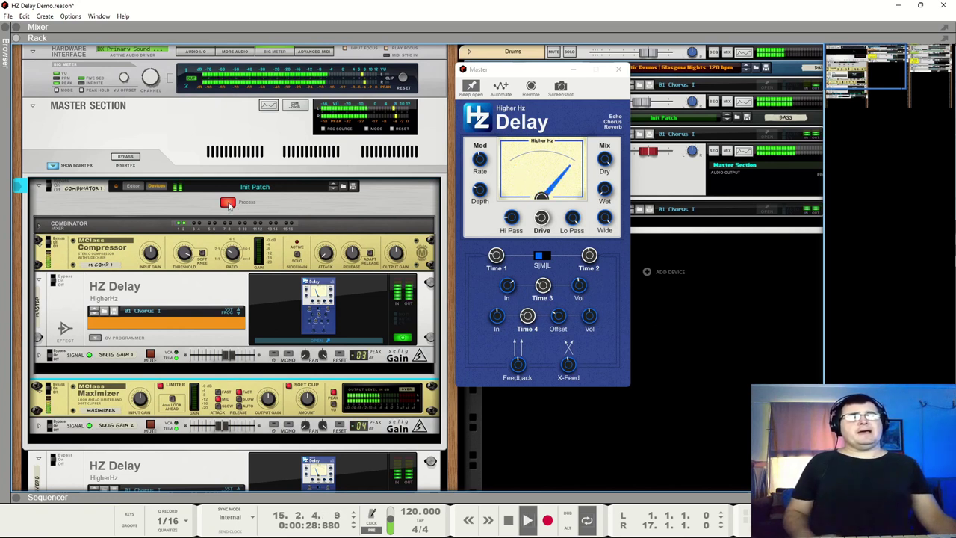
left_click(228, 203)
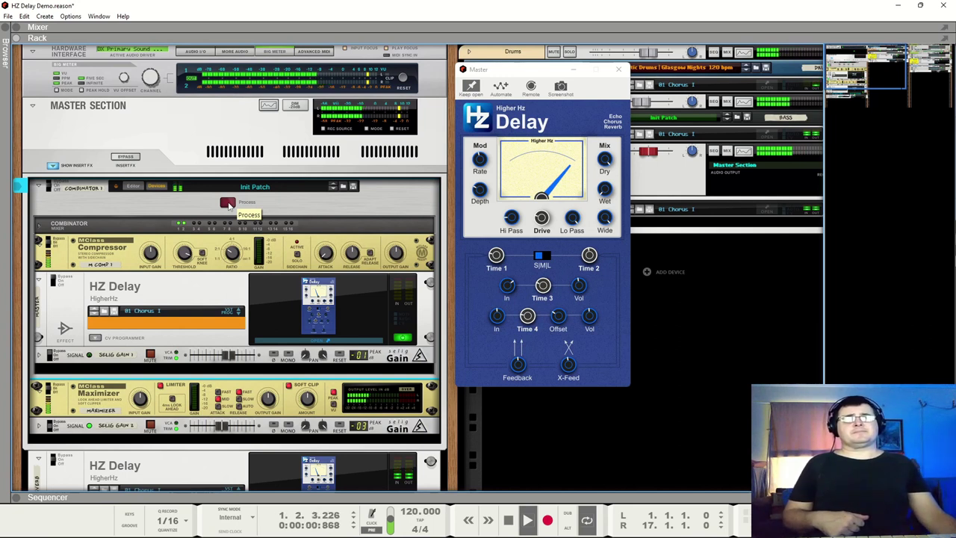
left_click(63, 352)
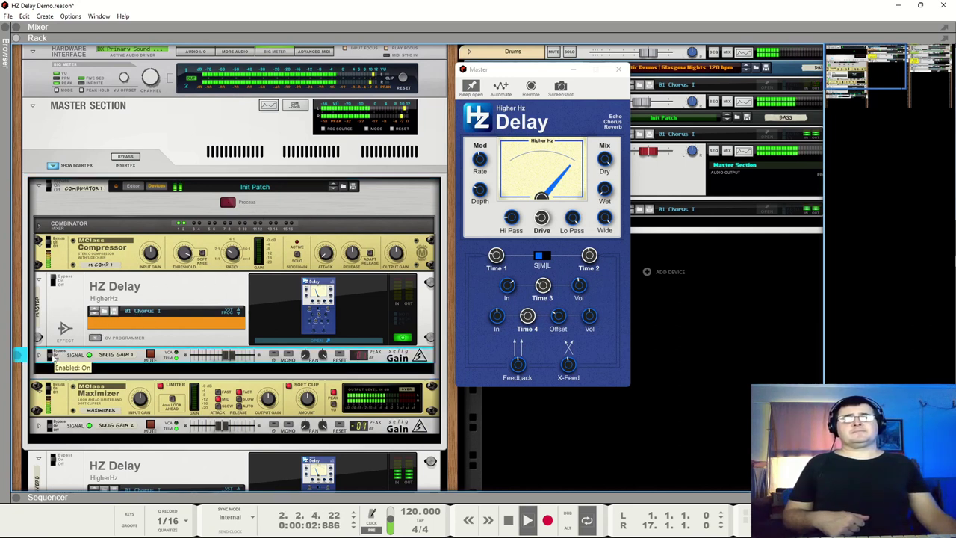
left_click(228, 203)
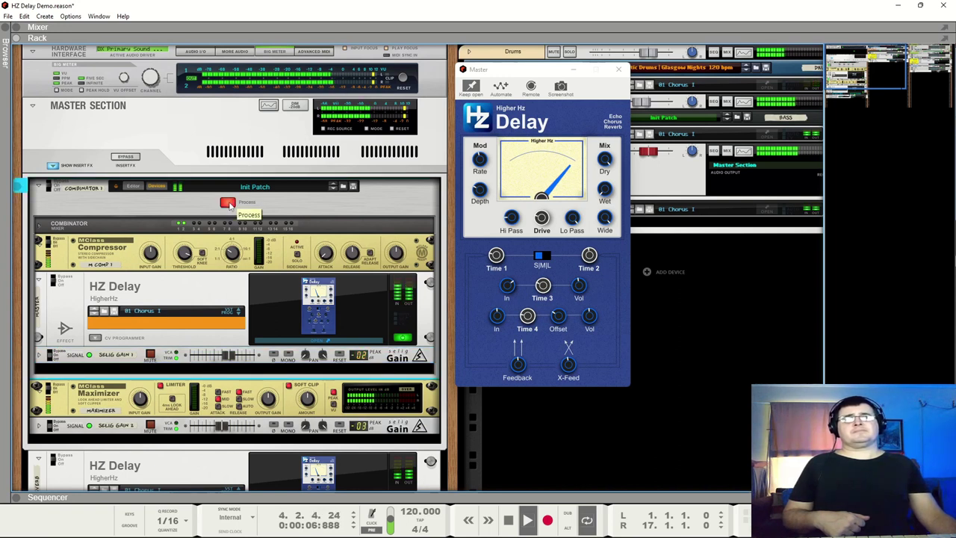
left_click(228, 203)
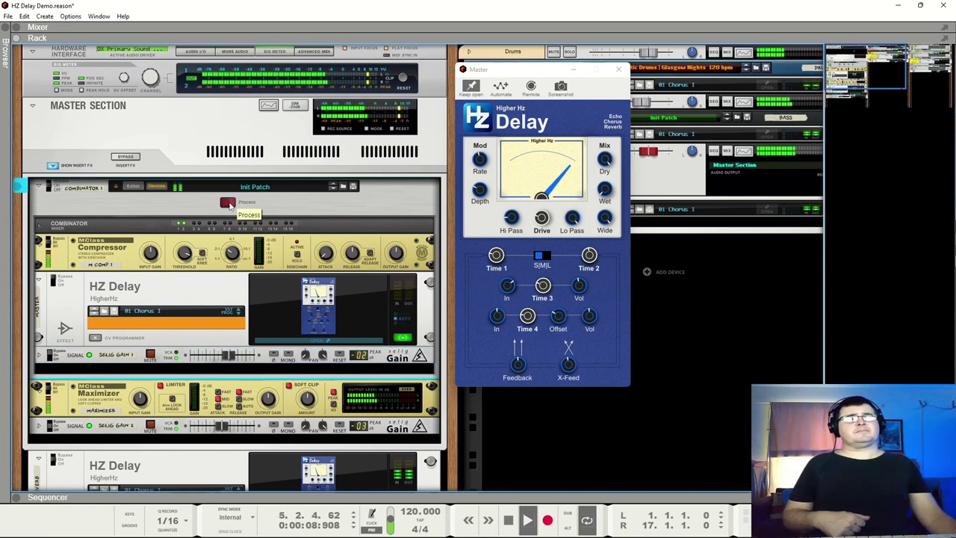
left_click(228, 203)
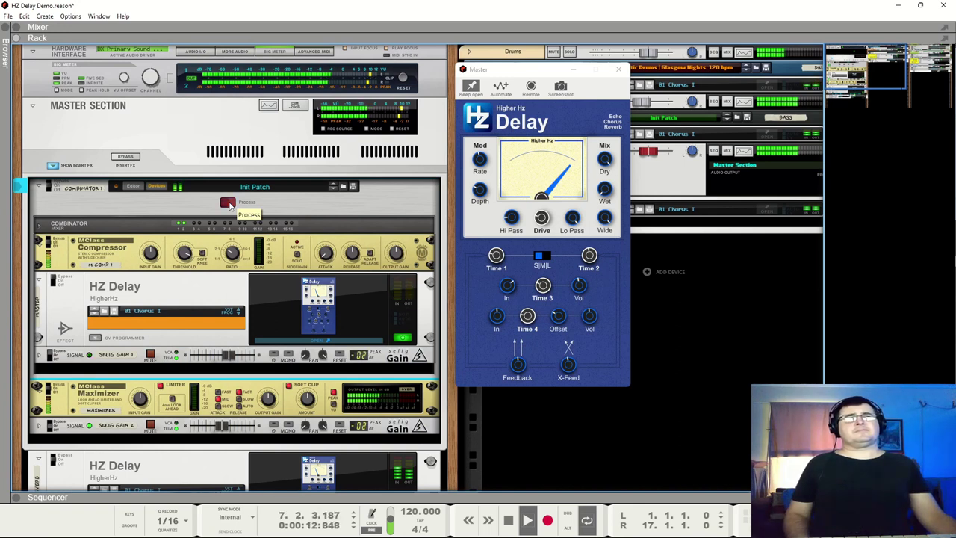
key("space")
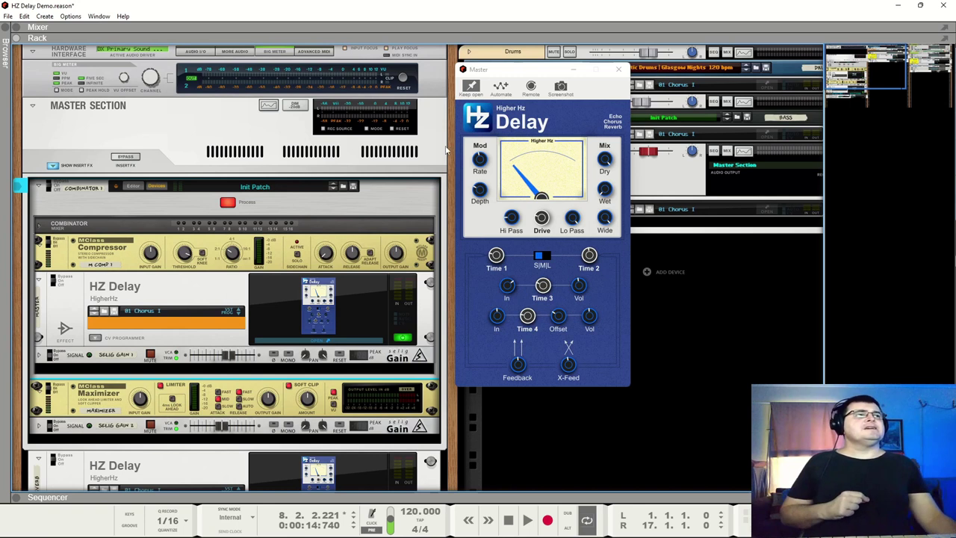
Move the Master window aside and audition the audio track with the A/B switch on input 1.
left_click_drag(499, 68, 277, 68)
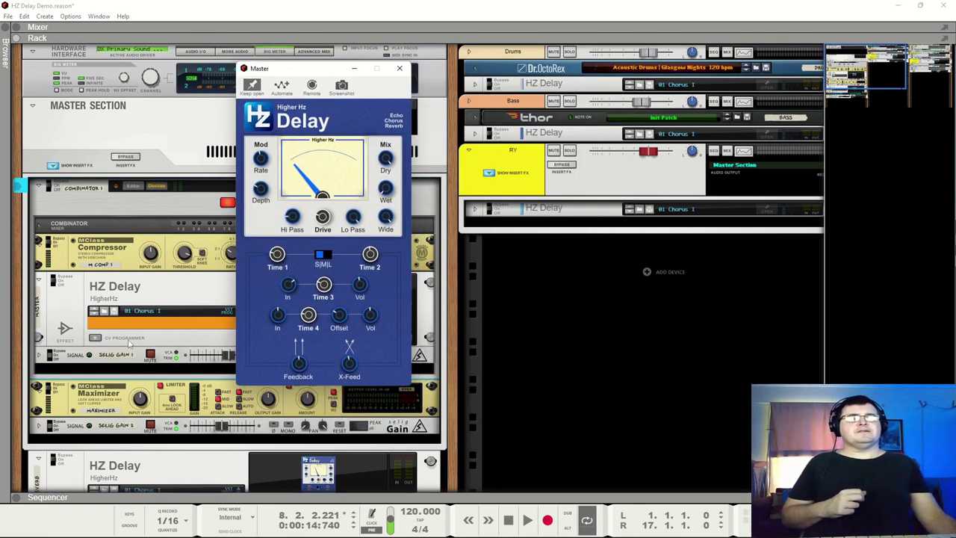
scroll(114, 349, "down", 4)
left_click(117, 374)
key("space")
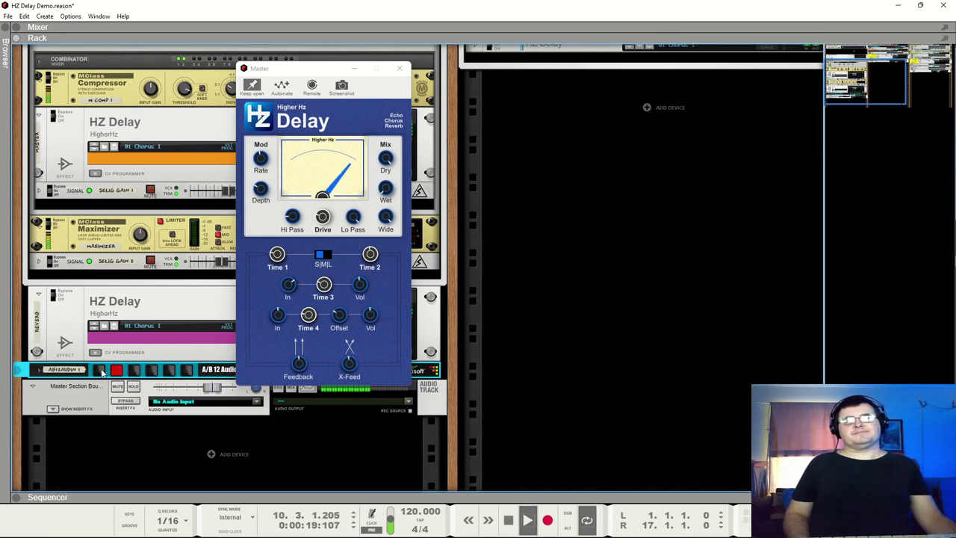
left_click(101, 372)
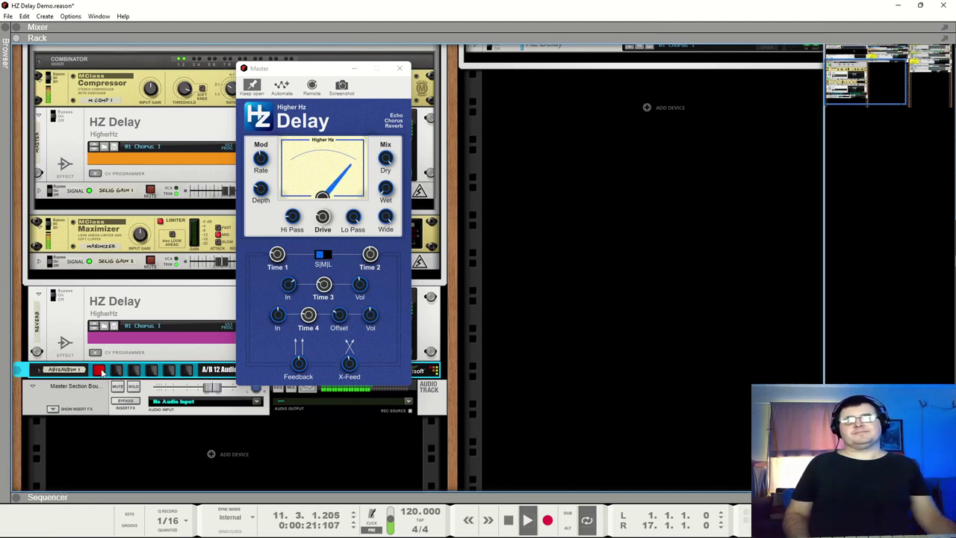
key("space")
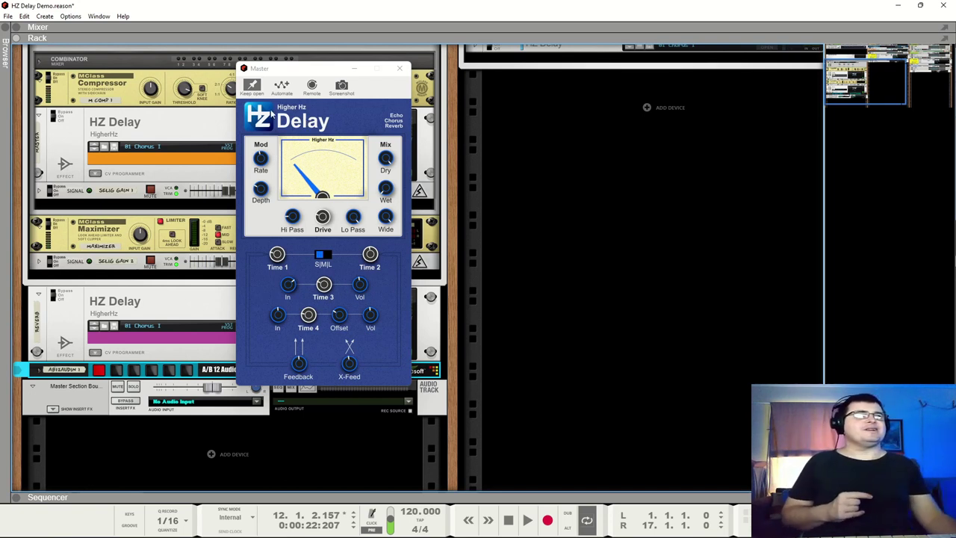
Drag the Master HZ Delay window to the left side of the rack.
left_click_drag(285, 67, 103, 62)
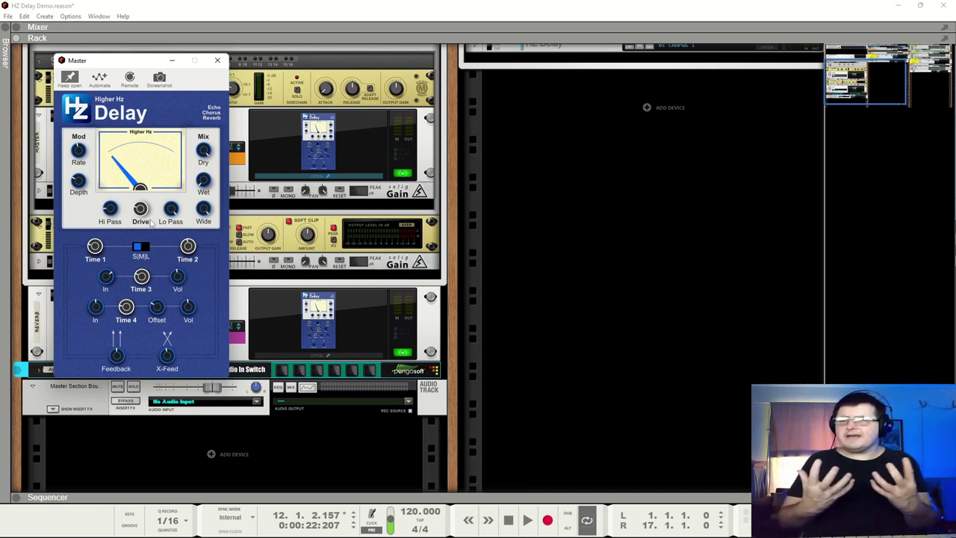
Close the Master HZ Delay plugin window.
scroll(647, 272, "up", 5)
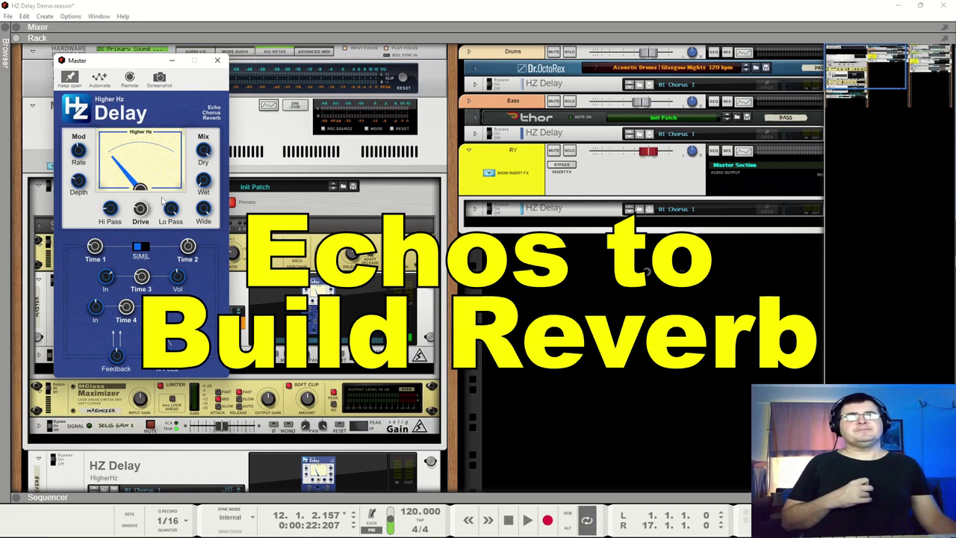
left_click(218, 60)
scroll(213, 344, "down", 5)
Open the reverb HZ Delay window, move it left, and reveal the Fuzz Riff–Synth channels.
left_click(319, 388)
left_click_drag(195, 88, 85, 81)
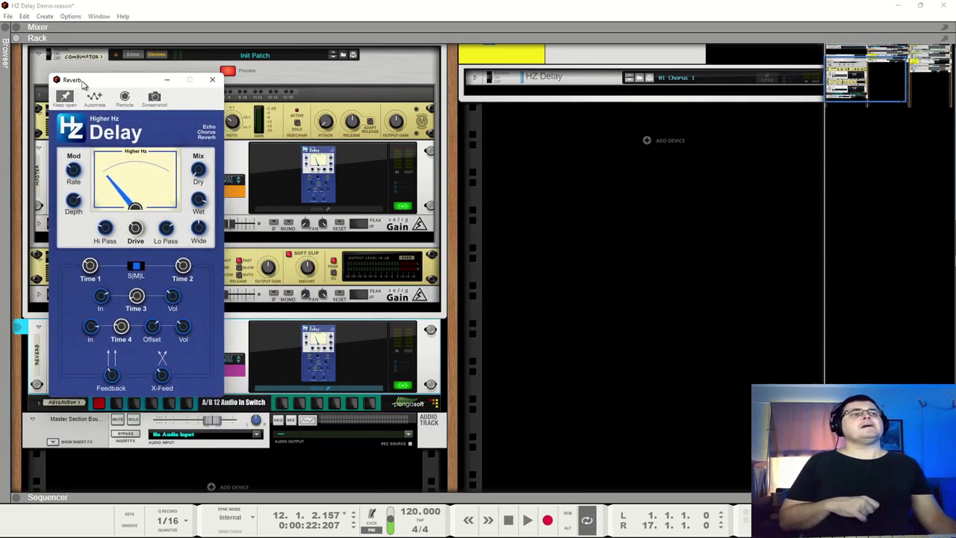
scroll(500, 294, "up", 3)
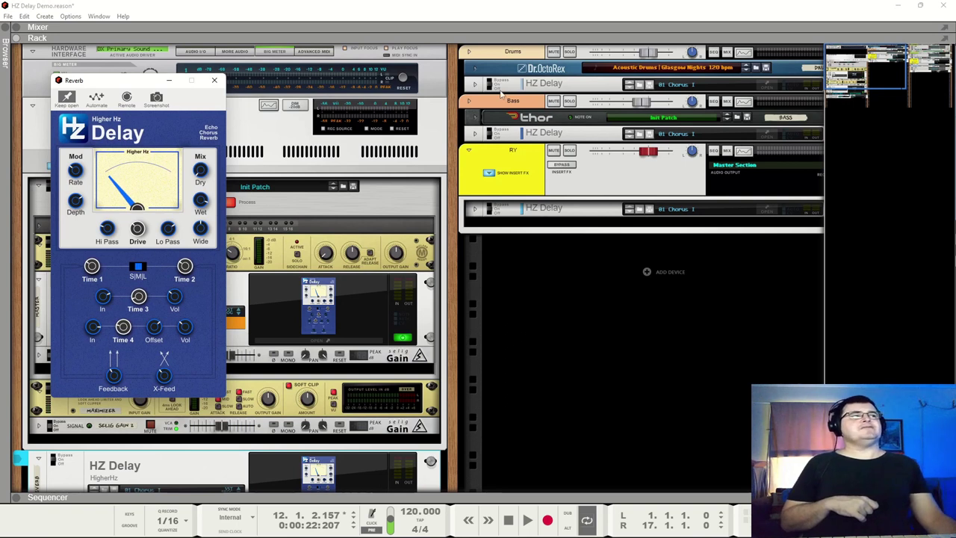
left_click(866, 60)
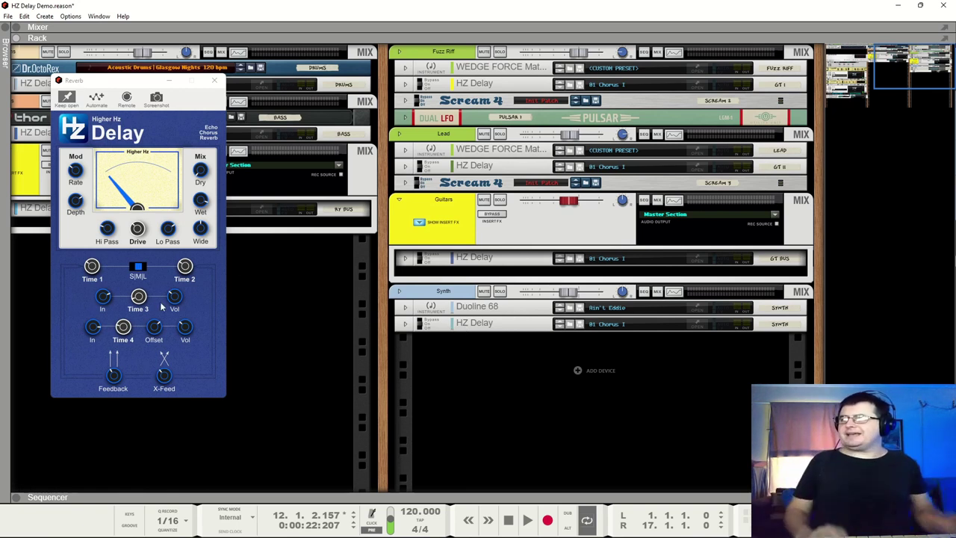
Solo the Synth channel after briefly soloing and unsoloing Guitars.
left_click(500, 200)
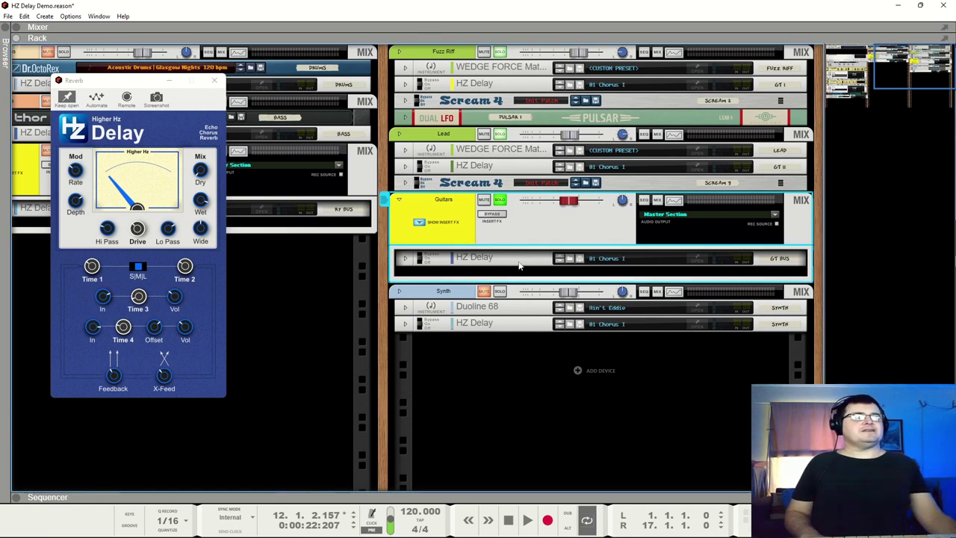
left_click(500, 200)
left_click(500, 292)
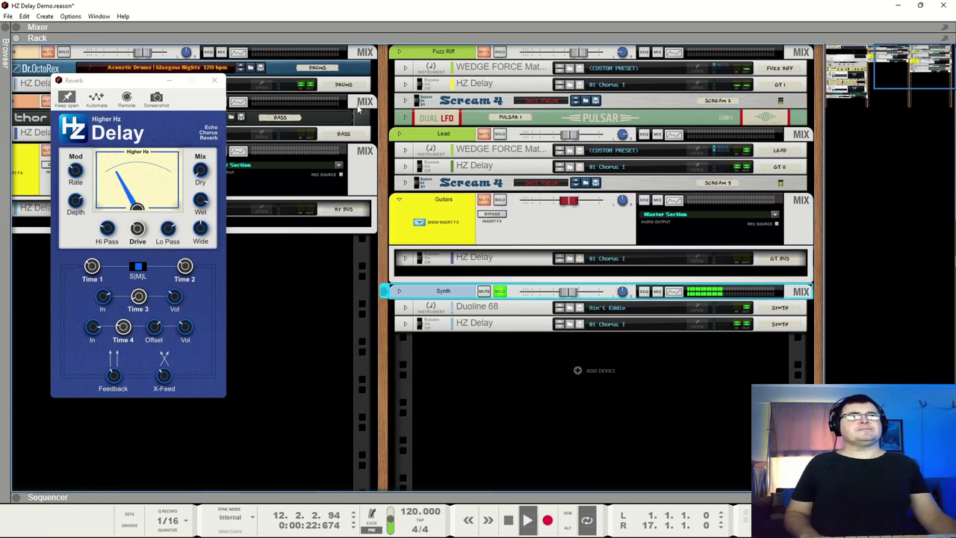
Return to the master section and toggle the reverb HZ Delay off and back on.
left_click_drag(381, 97, 894, 66)
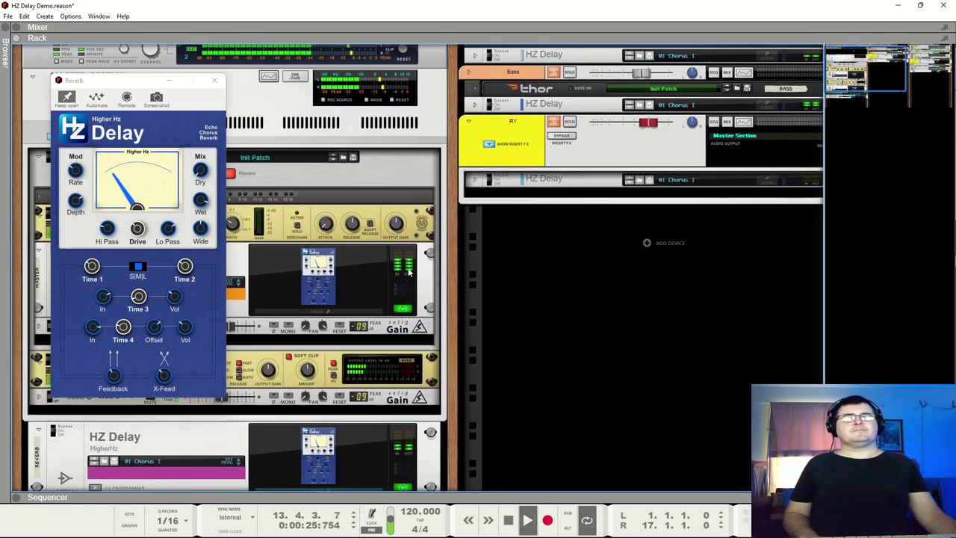
left_click(53, 433)
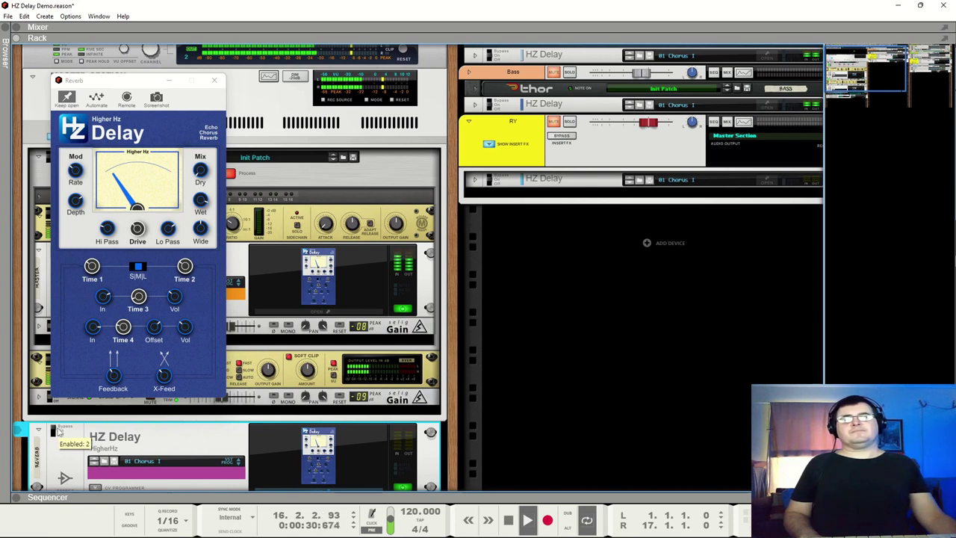
left_click(60, 433)
left_click(62, 433)
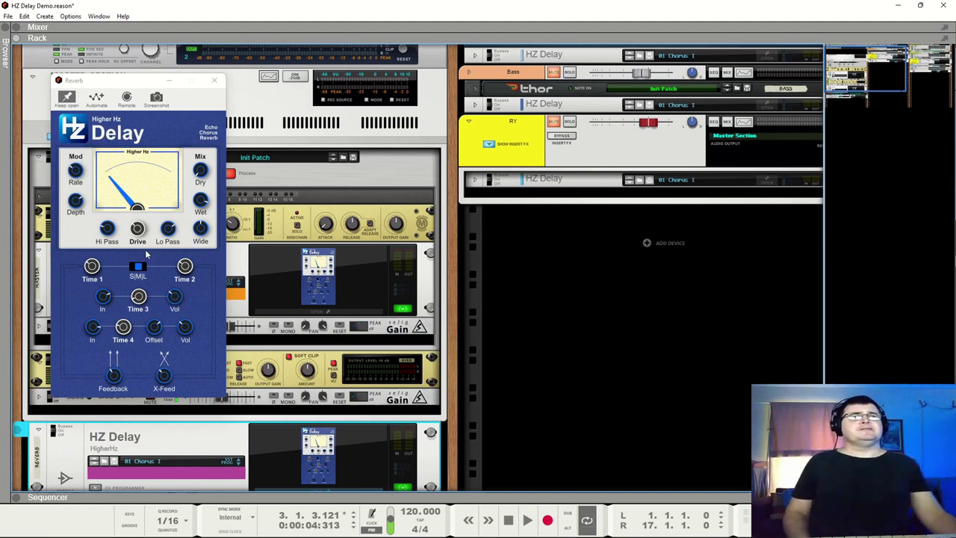
Close the Reverb HZ Delay window and scroll the rack up to the master section.
left_click(214, 80)
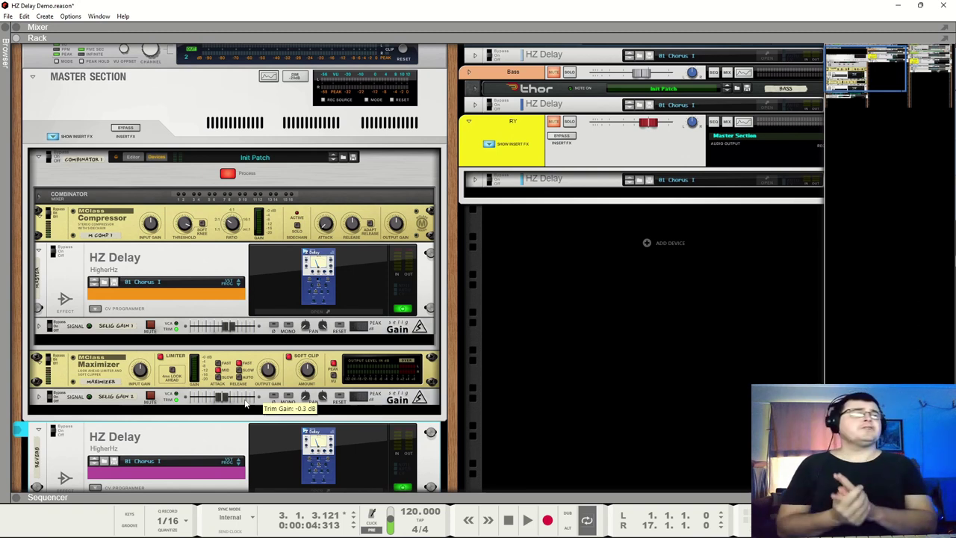
scroll(492, 358, "up", 1)
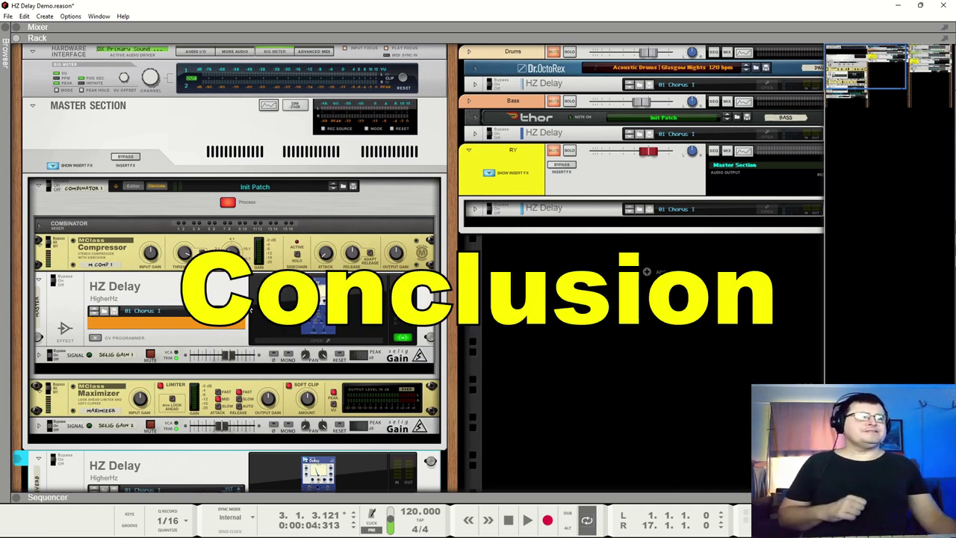
Open the Master HZ Delay window from the combinator's HZ Delay device.
left_click(317, 316)
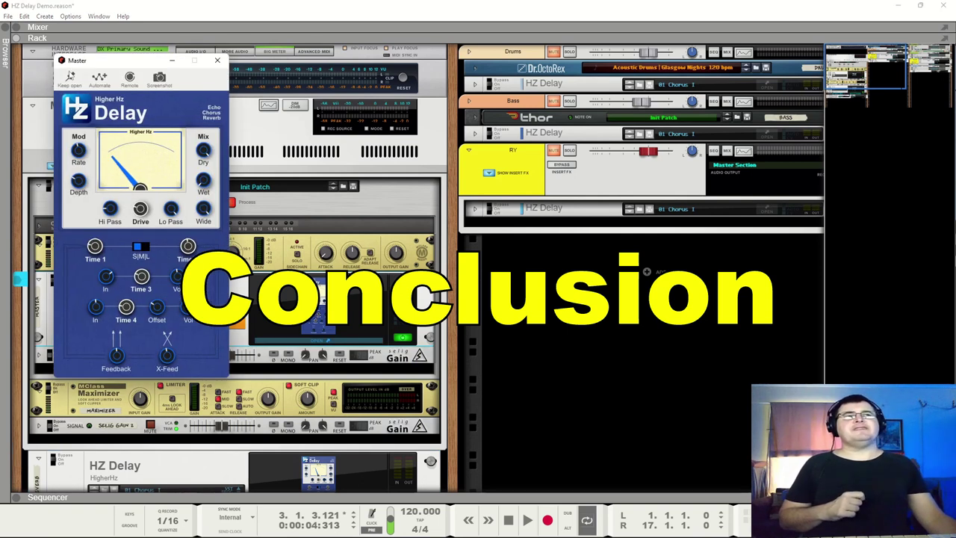